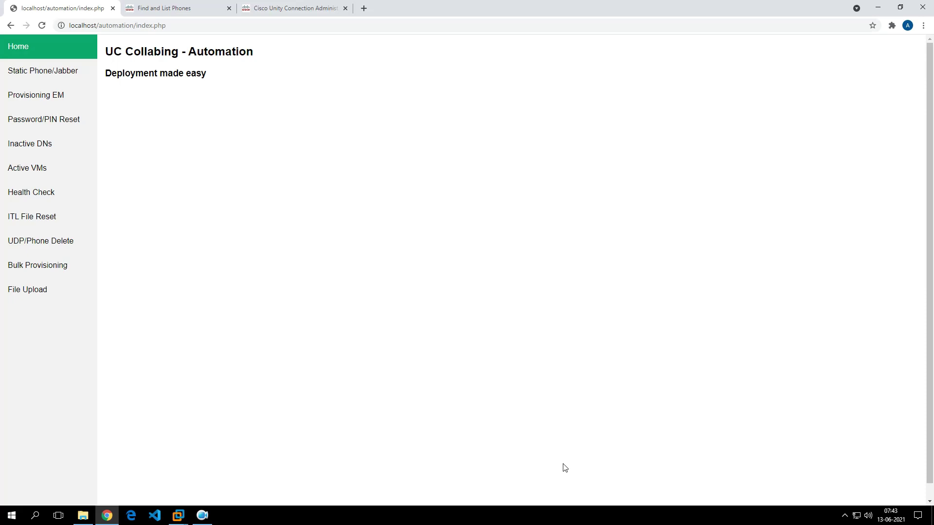
- List all phones in Cisco Unified CM, then bring up the End User list
{"action": "left_click", "coordinate": [201, 8]}
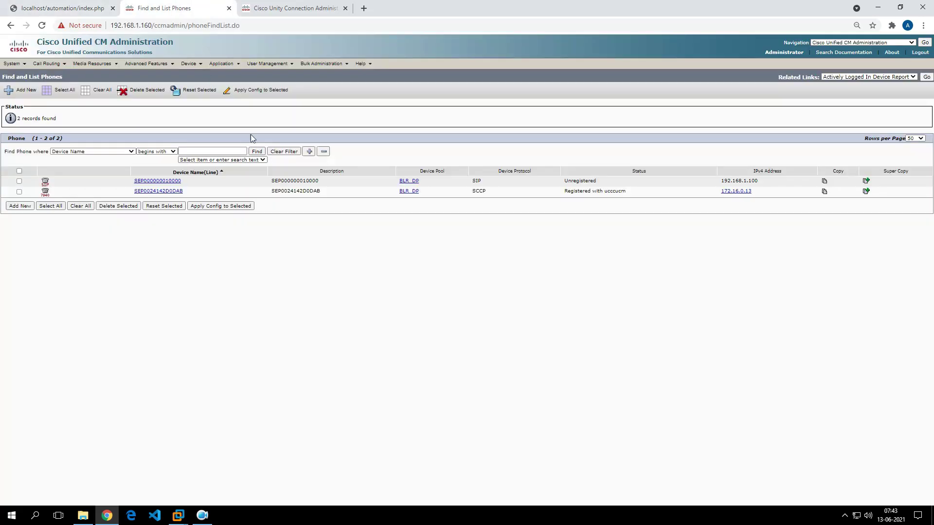
{"action": "left_click", "coordinate": [257, 151]}
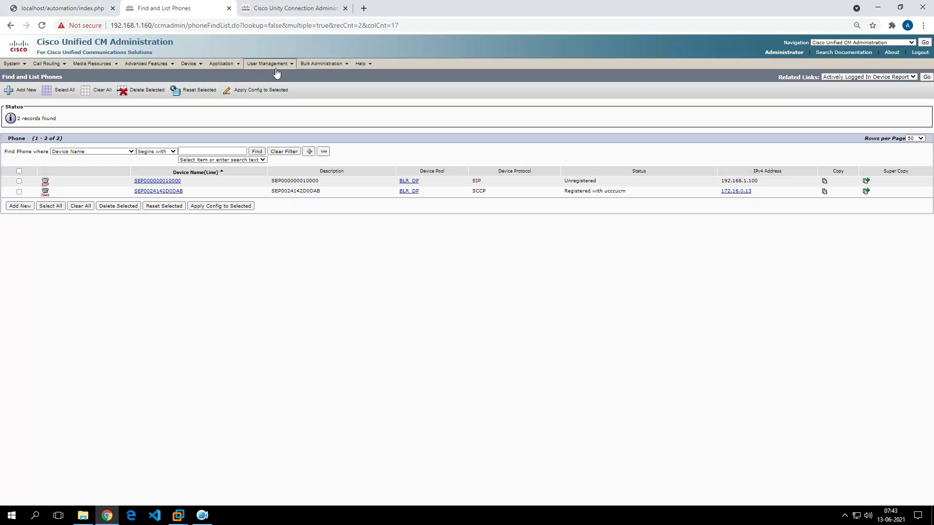
{"action": "mouse_move", "coordinate": [269, 64]}
{"action": "left_click", "coordinate": [288, 86]}
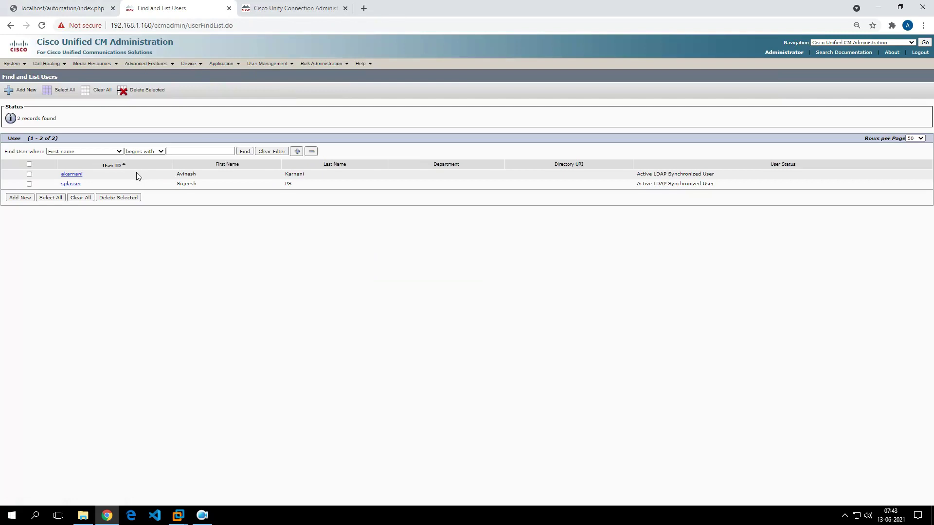
- Check the 6-record Route Plan Report and return to the automation portal home page
{"action": "mouse_move", "coordinate": [62, 60]}
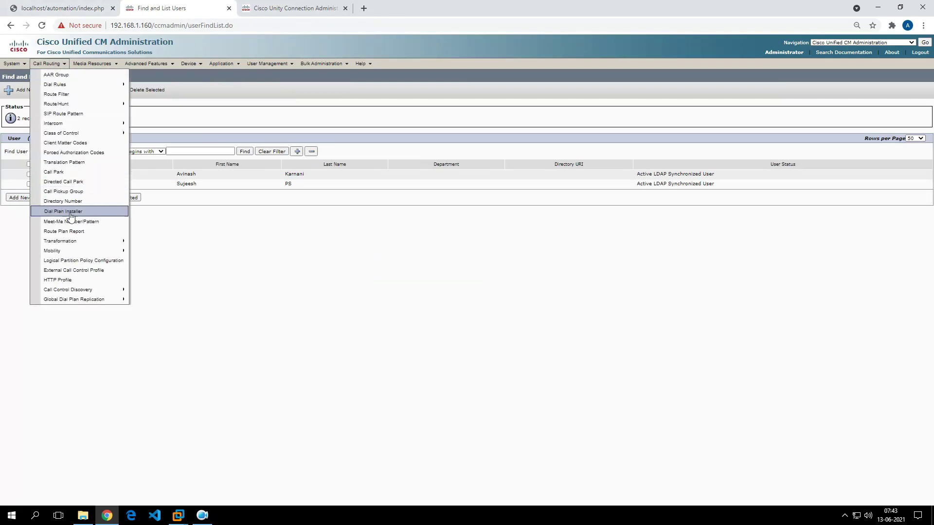
{"action": "left_click", "coordinate": [73, 231]}
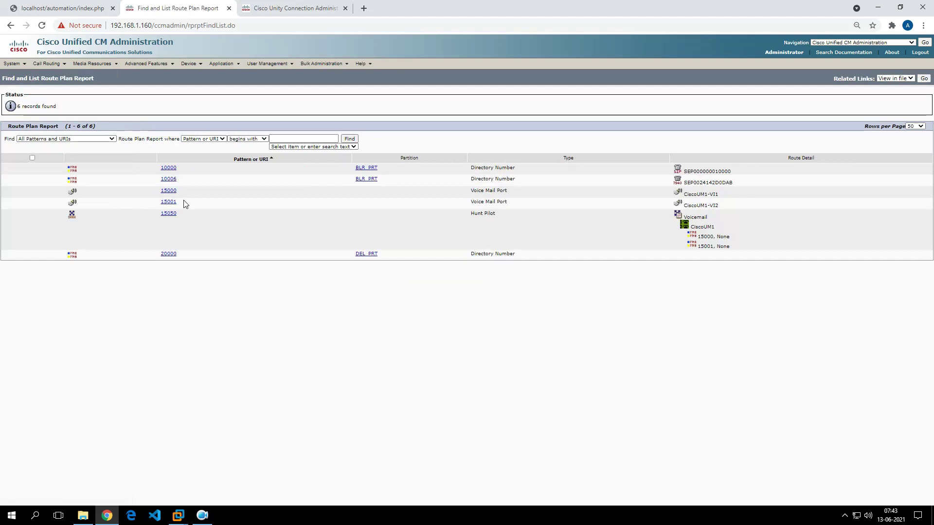
{"action": "left_click", "coordinate": [65, 4]}
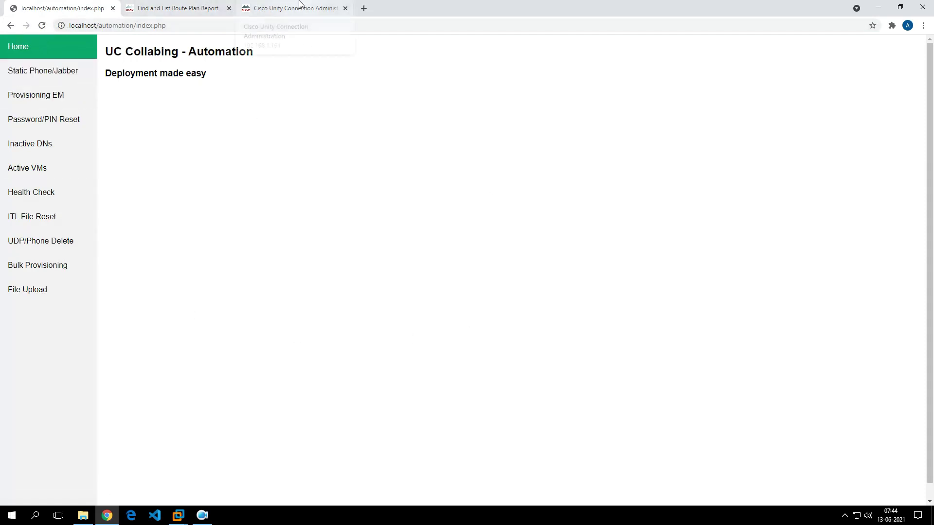
- Look over the fields of the Static IP Phone/Jabber deployment form
{"action": "left_click", "coordinate": [72, 85]}
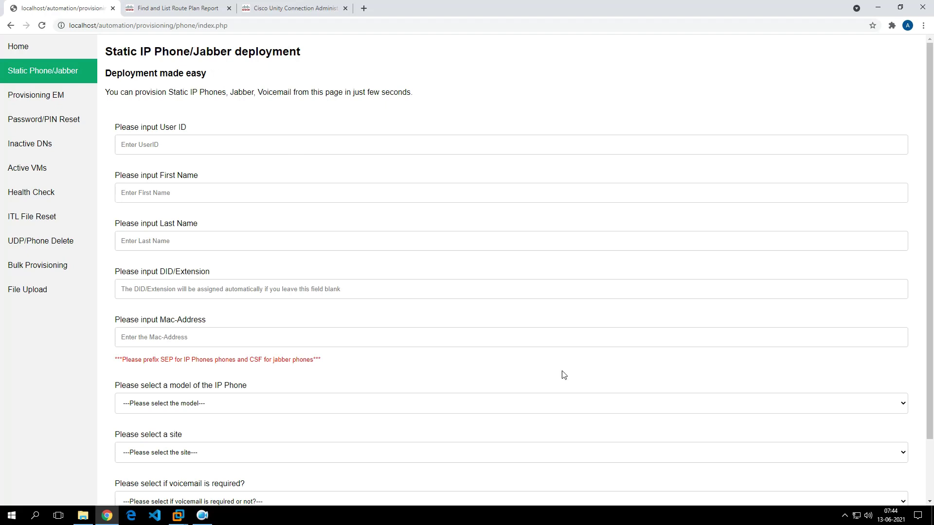
{"action": "scroll", "coordinate": [469, 277], "scroll_direction": "down", "scroll_amount": 2}
{"action": "scroll", "coordinate": [469, 292], "scroll_direction": "up", "scroll_amount": 2}
{"action": "scroll", "coordinate": [392, 233], "scroll_direction": "down", "scroll_amount": 2}
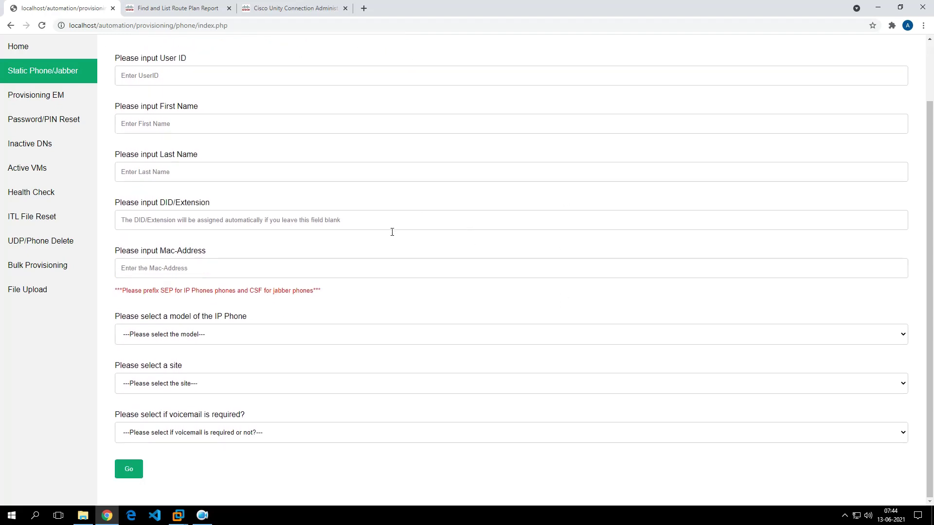
{"action": "scroll", "coordinate": [398, 248], "scroll_direction": "up", "scroll_amount": 2}
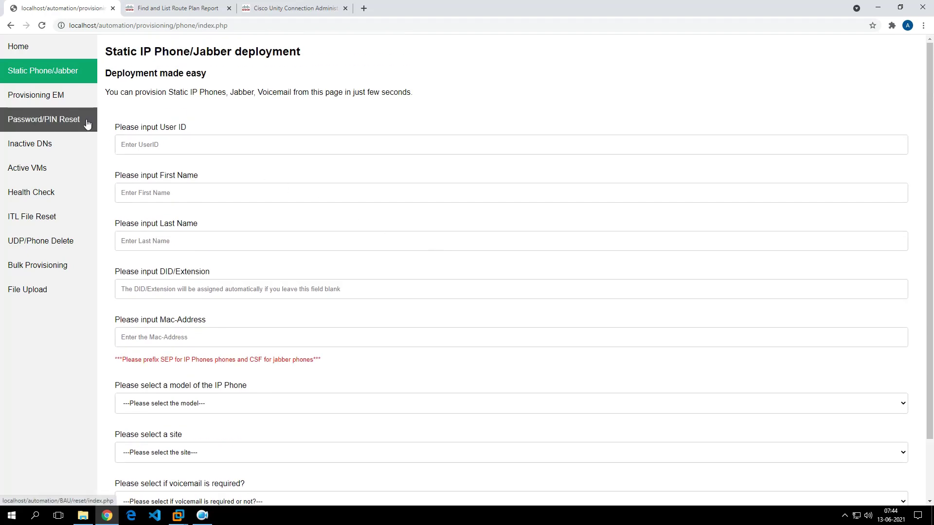
- Bring up and scan the Extension Mobility Profile Deployment form
{"action": "left_click", "coordinate": [63, 100]}
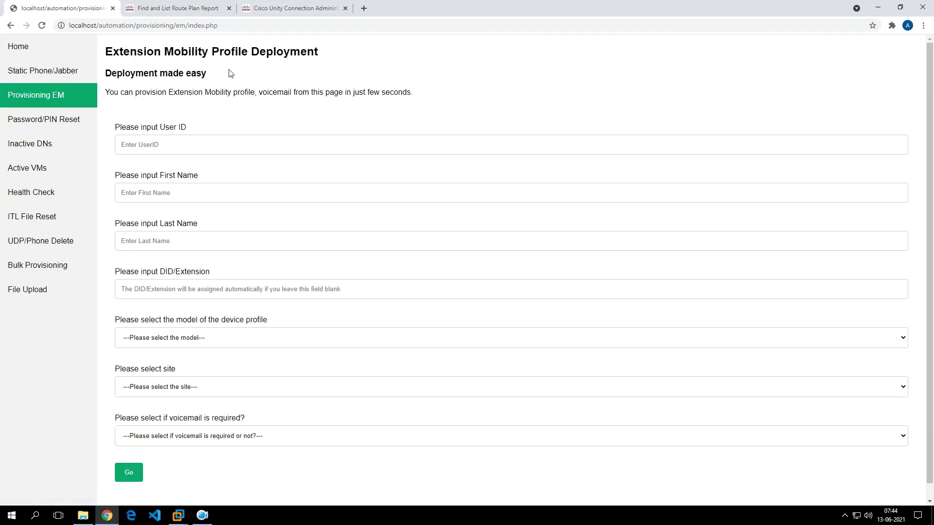
{"action": "scroll", "coordinate": [251, 157], "scroll_direction": "down", "scroll_amount": 1}
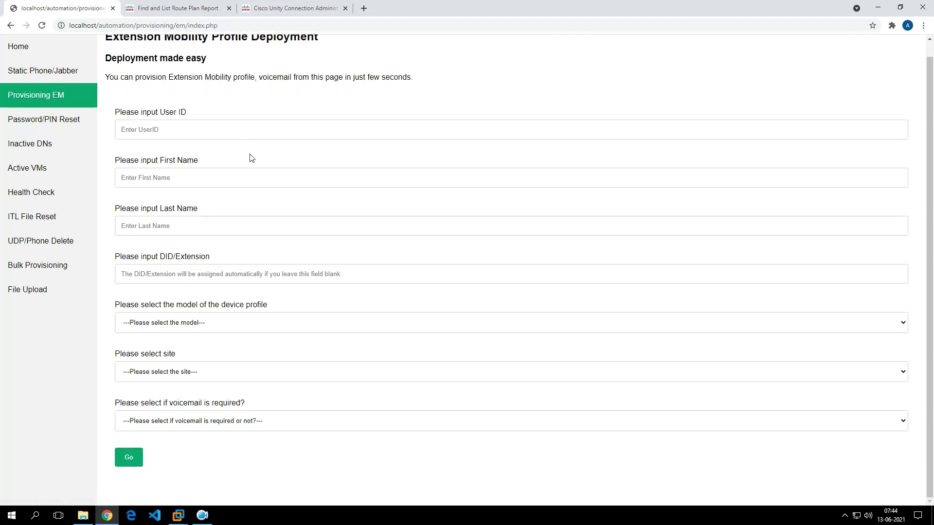
{"action": "scroll", "coordinate": [252, 159], "scroll_direction": "up", "scroll_amount": 1}
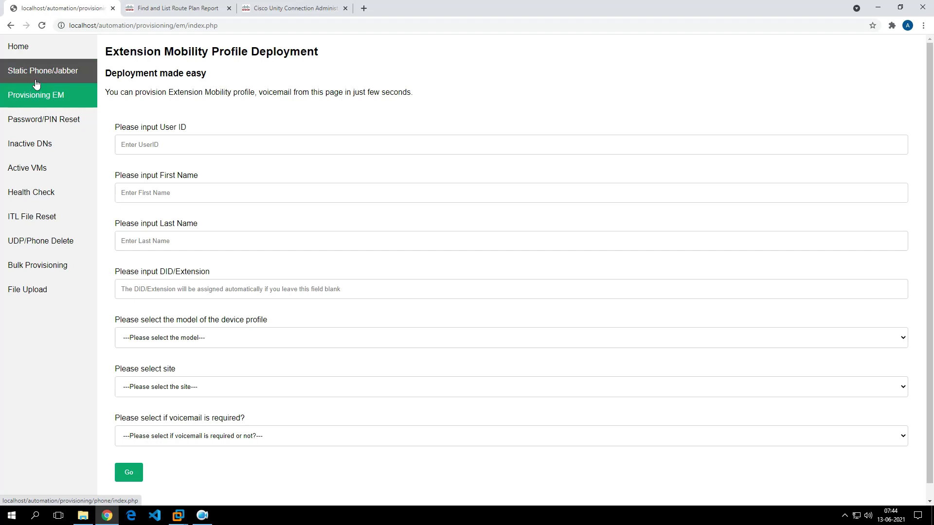
- Visit the Password/PIN Reset, Inactive DNs, Active Voicemail Users, CUCM/CUC Health Check and ITL Reset pages
{"action": "left_click", "coordinate": [51, 127]}
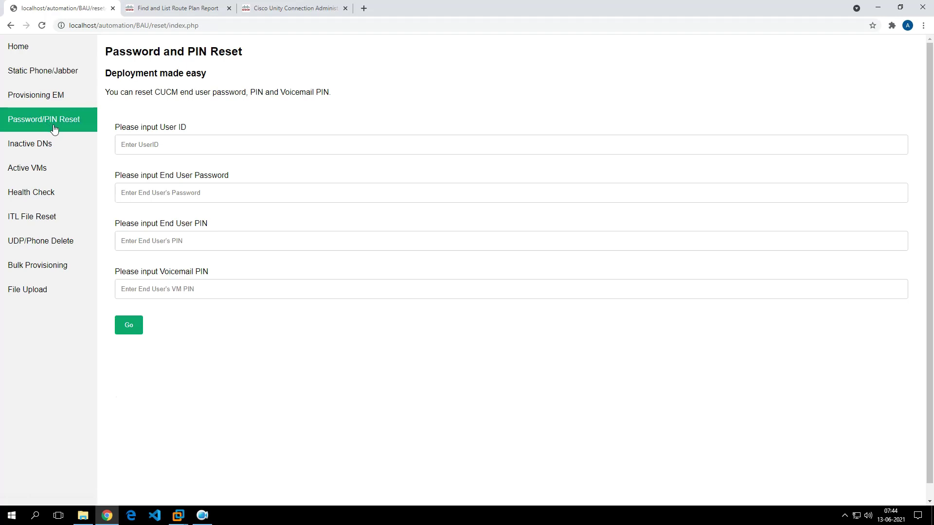
{"action": "left_click", "coordinate": [52, 152]}
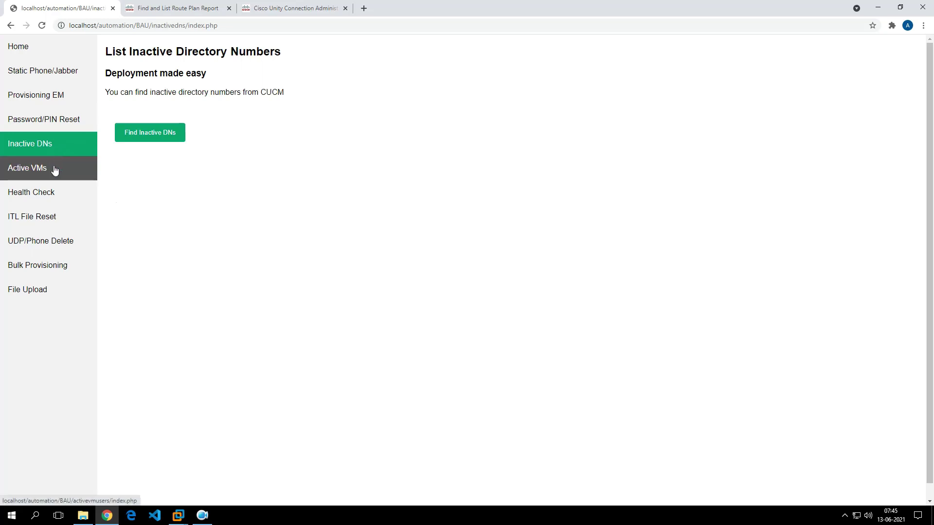
{"action": "left_click", "coordinate": [54, 170]}
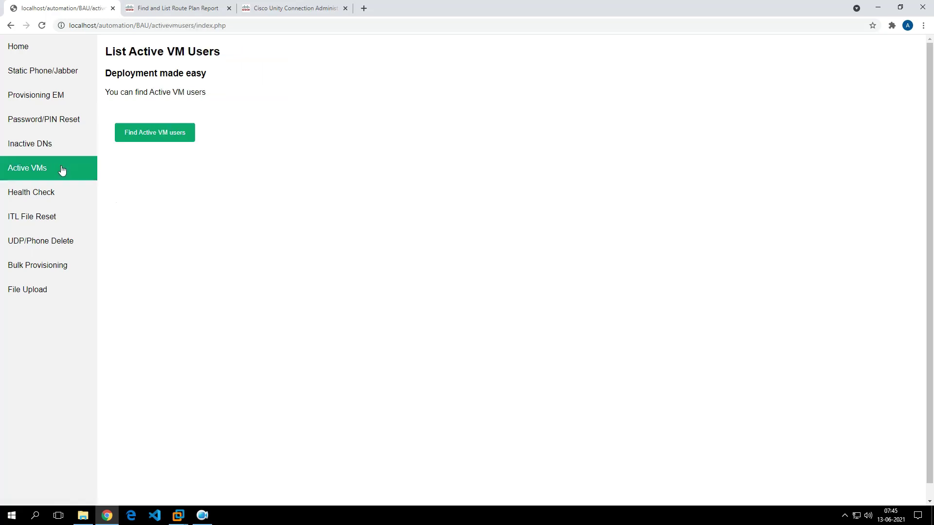
{"action": "left_click", "coordinate": [61, 199]}
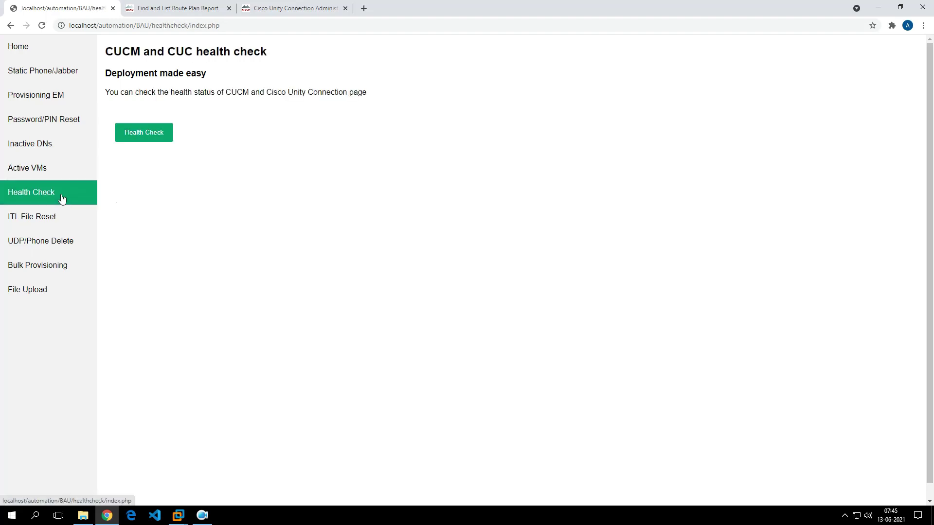
{"action": "left_click", "coordinate": [66, 229]}
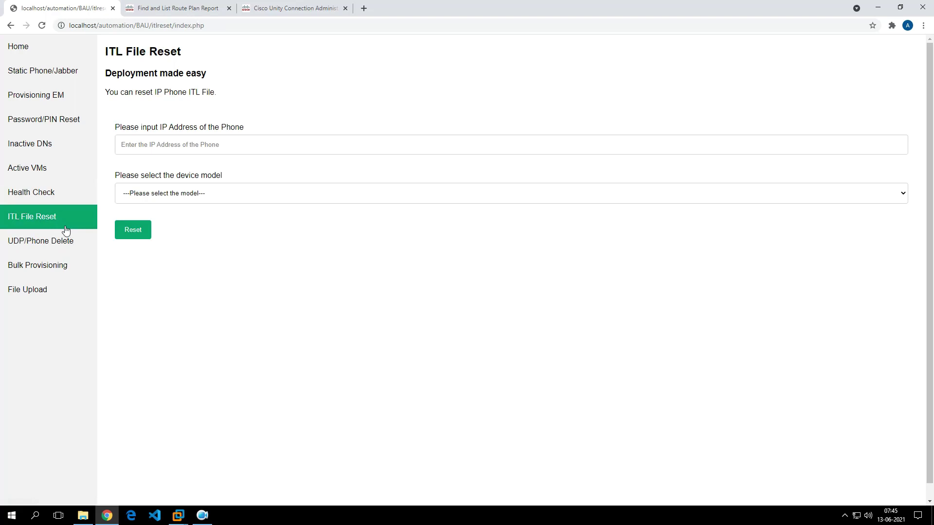
- Visit the Phone/UDP/Jabber Deletion, Bulk Provisioning and File Upload pages, then go to Unity Connection's user list
{"action": "left_click", "coordinate": [69, 241]}
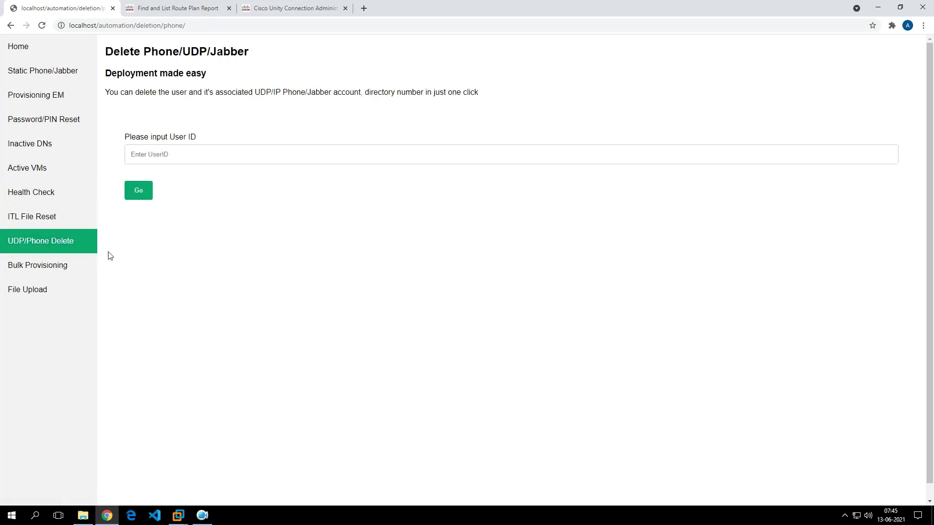
{"action": "left_click", "coordinate": [62, 265]}
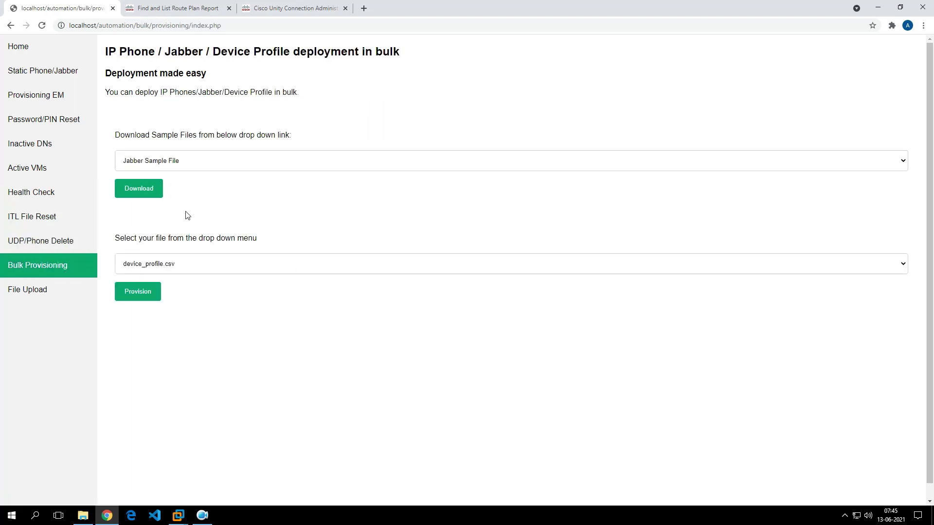
{"action": "left_click", "coordinate": [55, 287]}
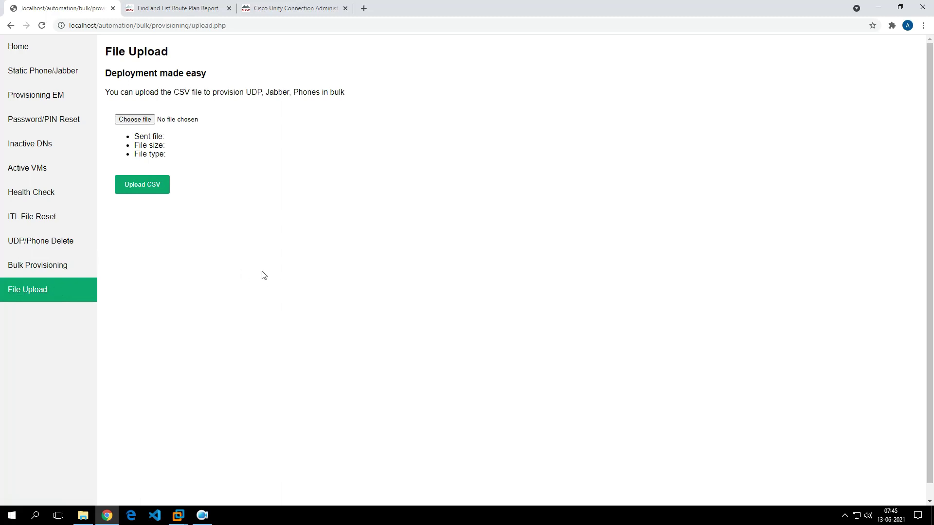
{"action": "left_click", "coordinate": [9, 55]}
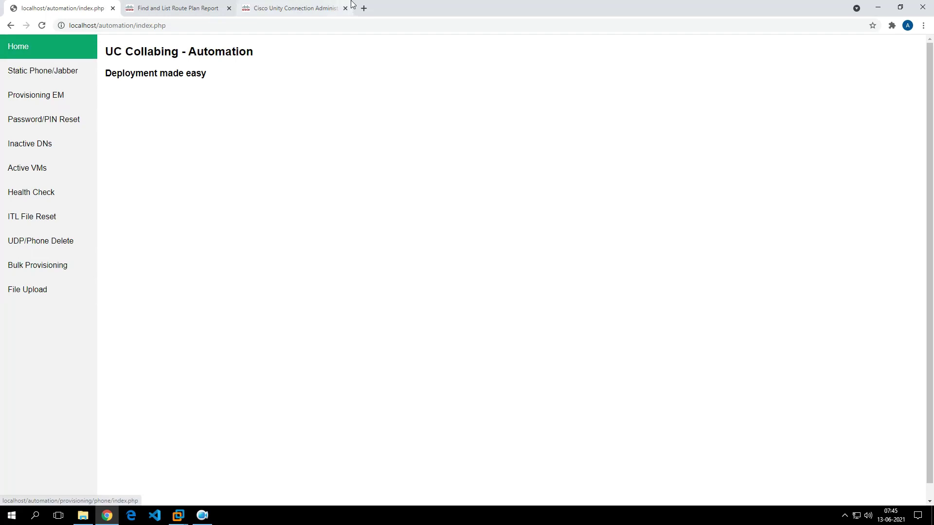
{"action": "left_click", "coordinate": [329, 5]}
- Review the 8 Unity Connection voicemail users, then return to the portal home page
{"action": "left_click", "coordinate": [355, 192]}
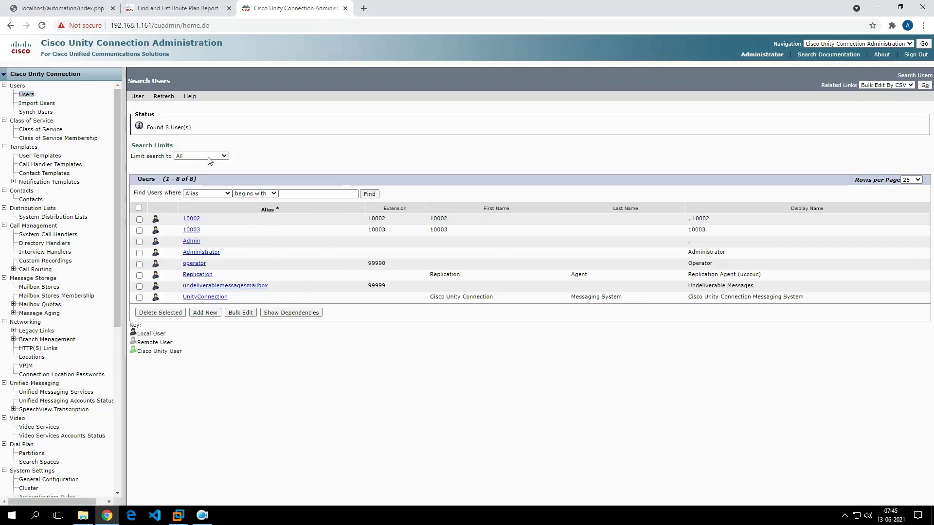
{"action": "left_click", "coordinate": [44, 7]}
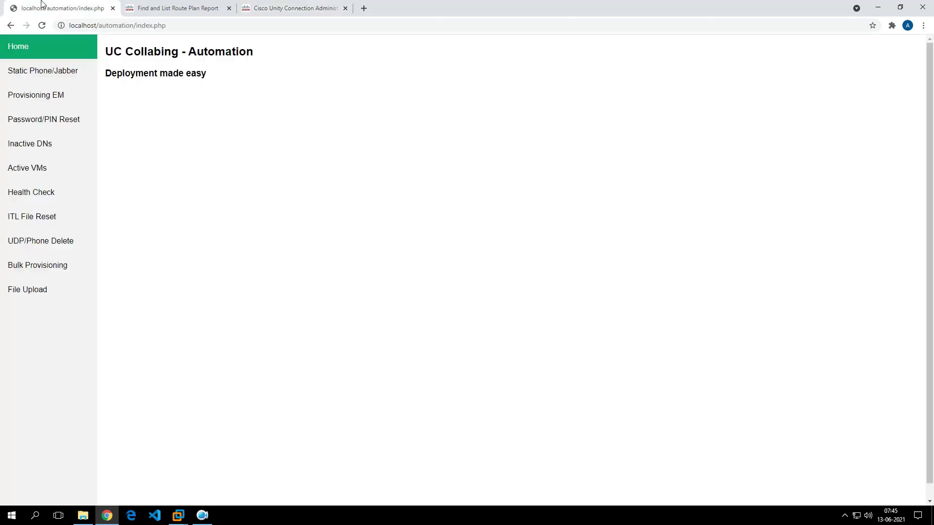
- On the Static Phone/Jabber form, enter User ID Test1, first name Test and last name Test
{"action": "left_click", "coordinate": [50, 81]}
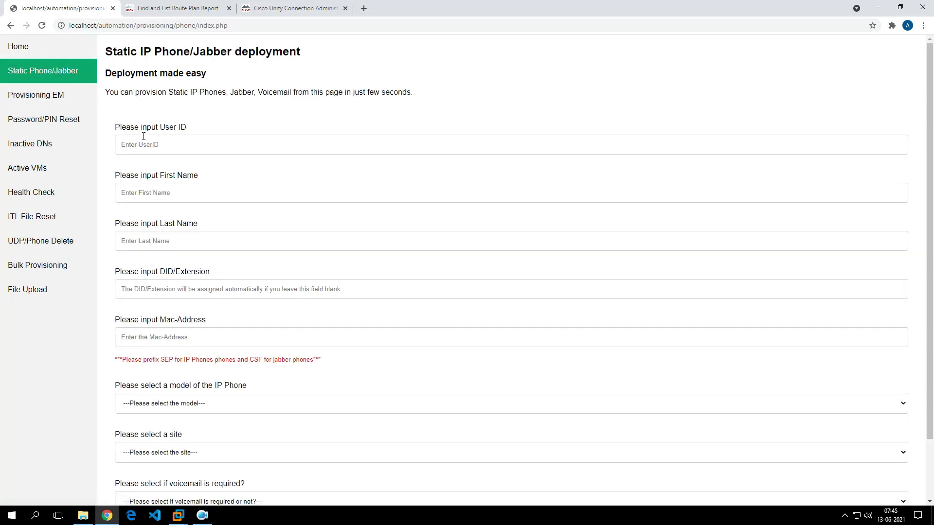
{"action": "left_click", "coordinate": [143, 141]}
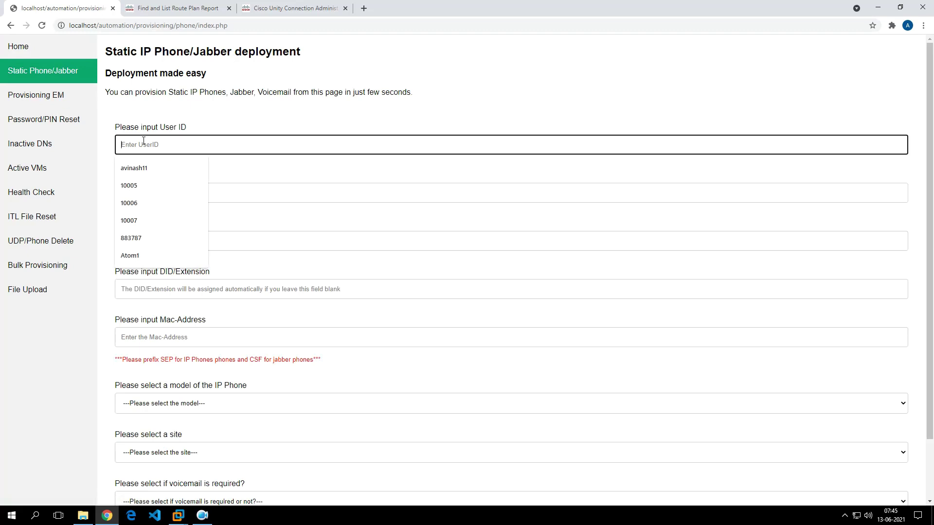
{"action": "type", "text": "tEST"}
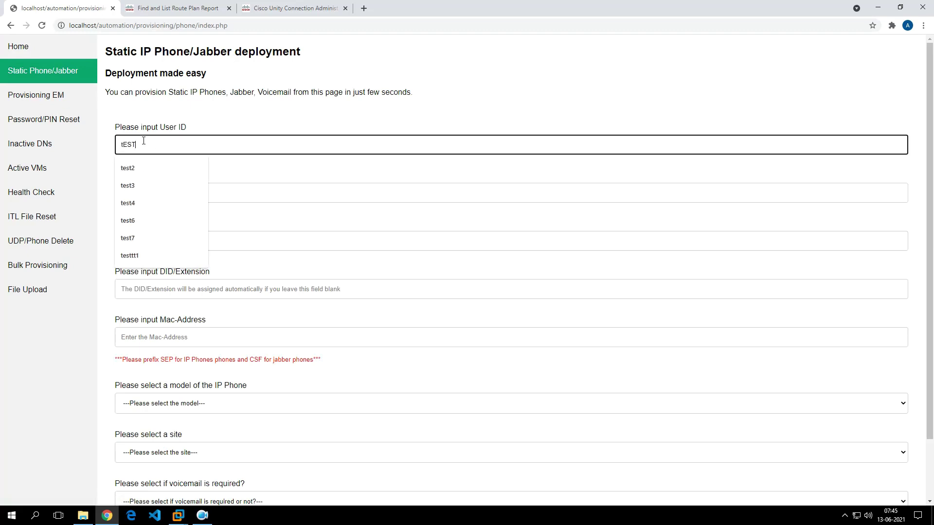
{"action": "key", "text": "ctrl+a"}
{"action": "type", "text": "Tes"}
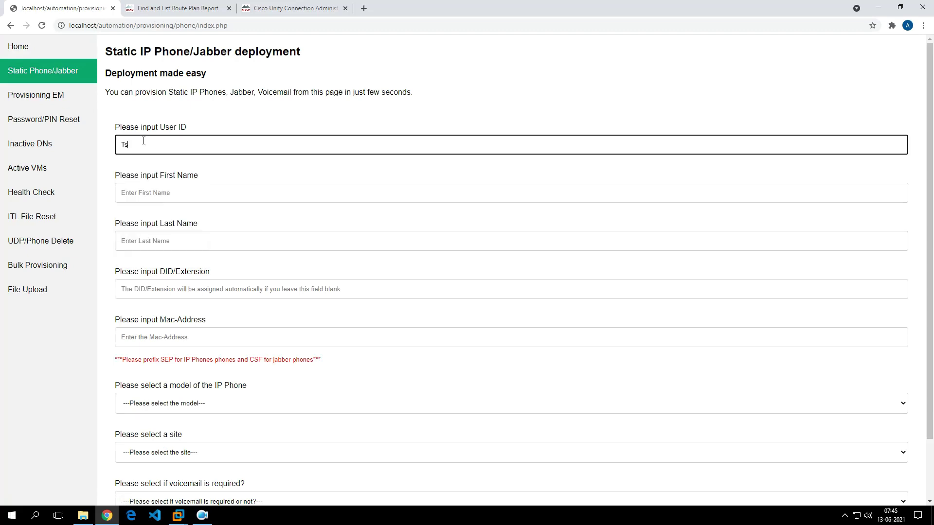
{"action": "type", "text": "t"}
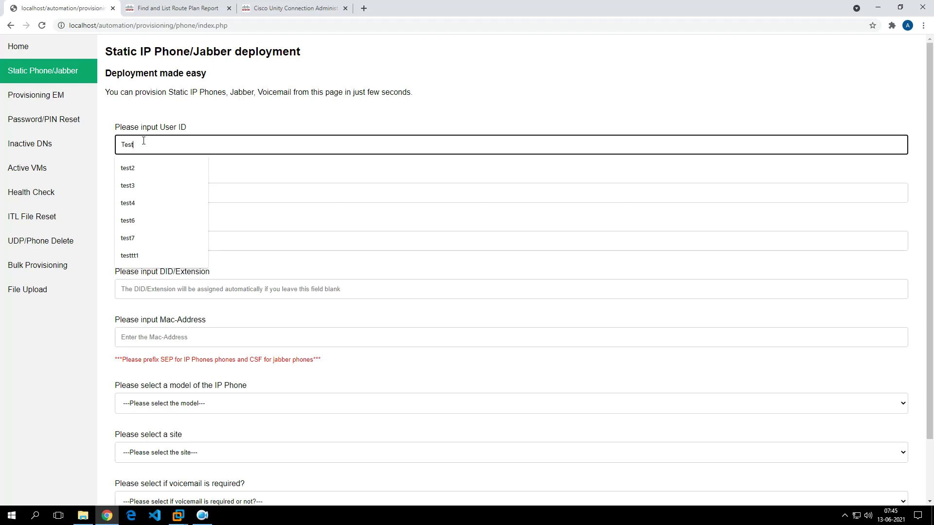
{"action": "type", "text": "1"}
{"action": "key", "text": "Tab"}
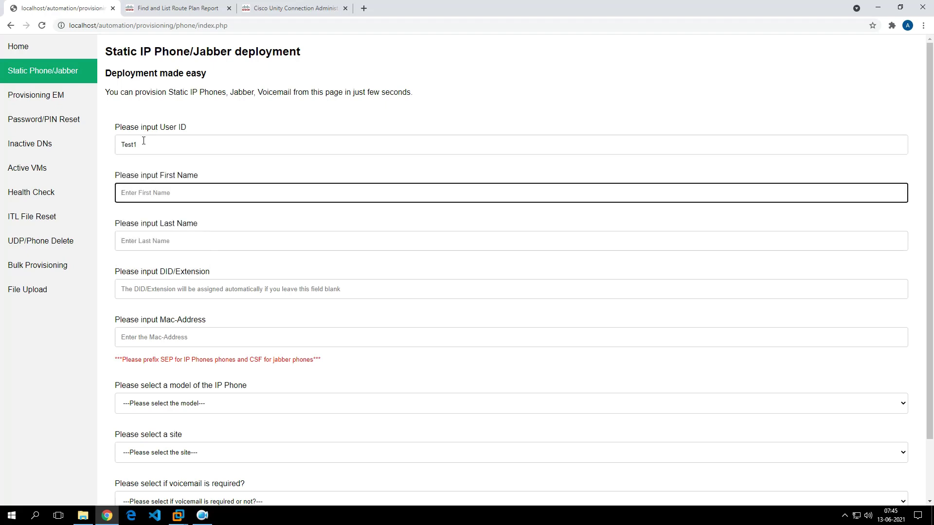
{"action": "type", "text": "Test"}
{"action": "key", "text": "Tab"}
{"action": "type", "text": "Test"}
{"action": "key", "text": "Tab"}
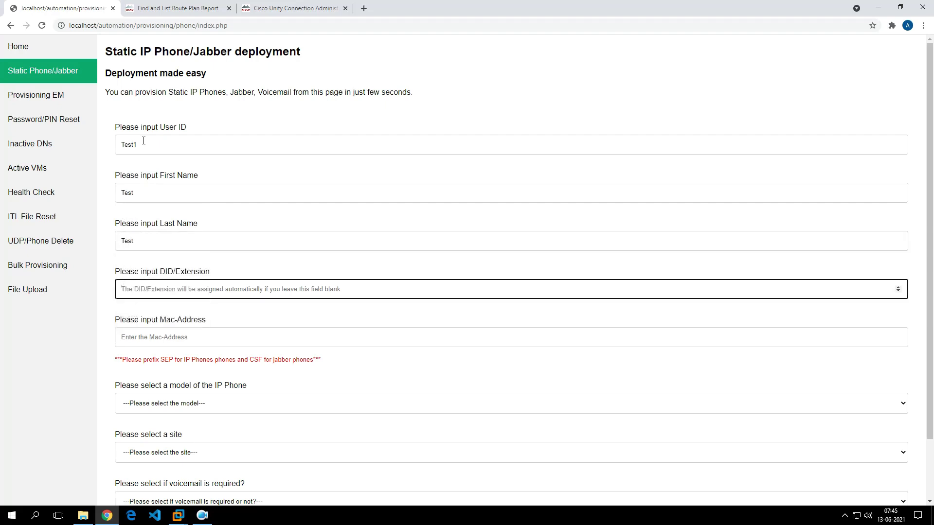
{"action": "scroll", "coordinate": [183, 201], "scroll_direction": "down", "scroll_amount": 2}
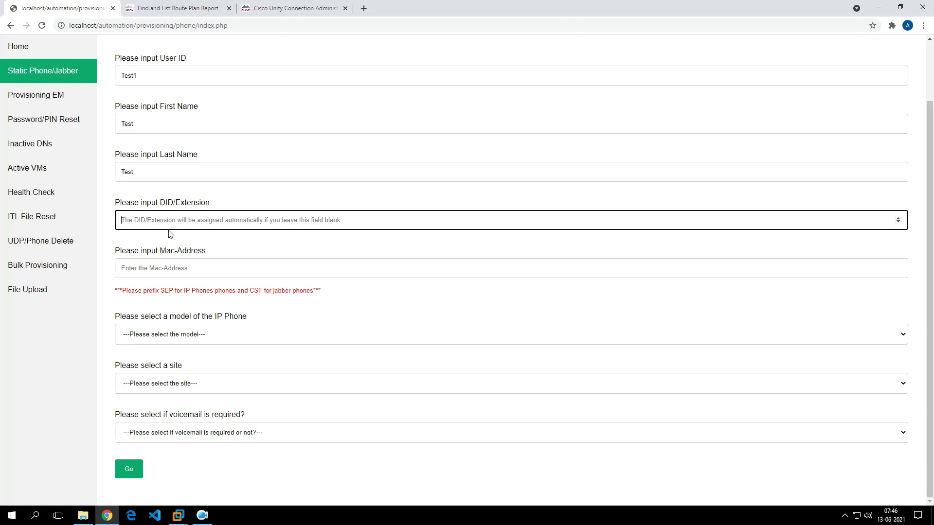
- Enter CSFTest as the device name in the Mac-Address field
{"action": "scroll", "coordinate": [184, 269], "scroll_direction": "up", "scroll_amount": 1}
{"action": "scroll", "coordinate": [184, 269], "scroll_direction": "down", "scroll_amount": 1}
{"action": "left_click", "coordinate": [184, 269]}
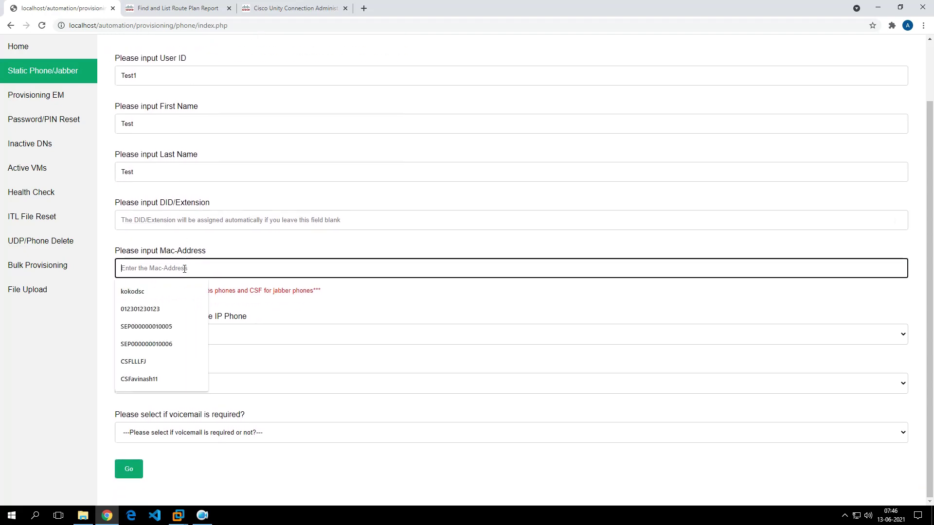
{"action": "type", "text": "CSF"}
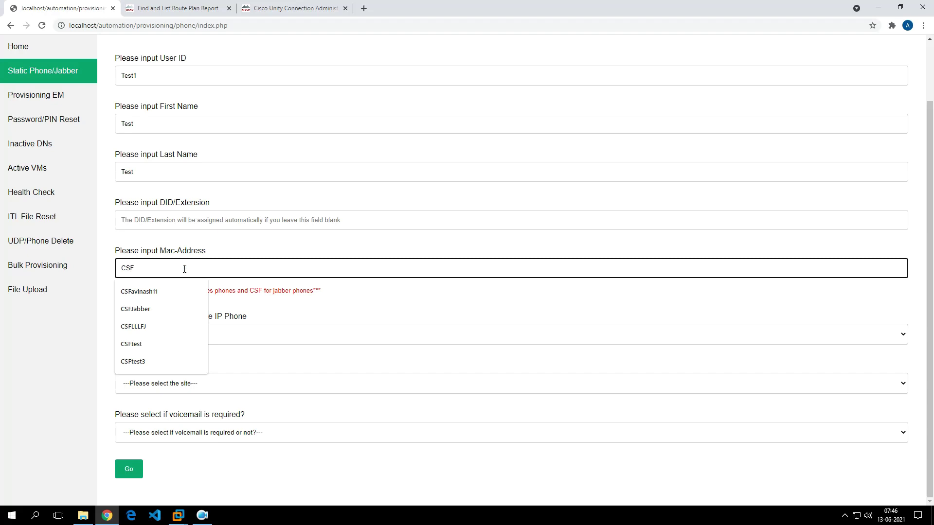
{"action": "type", "text": "Test"}
{"action": "key", "text": "Tab"}
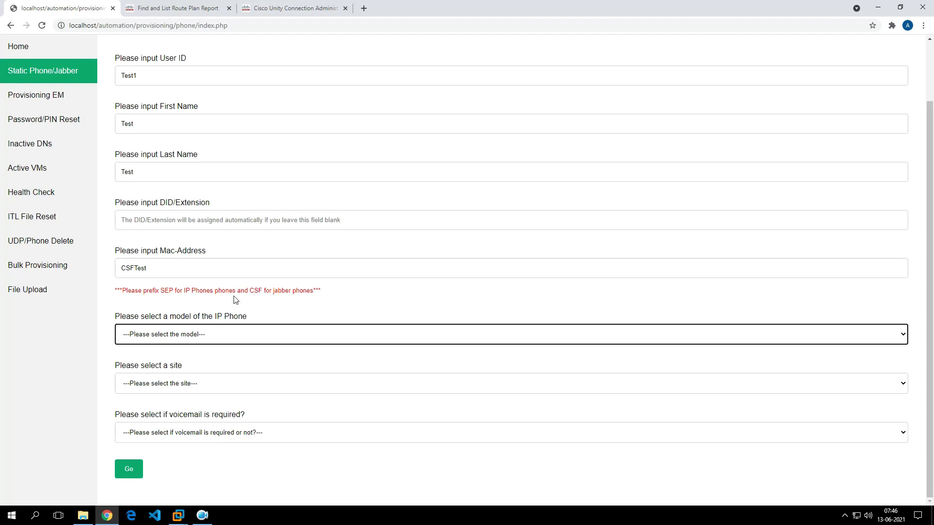
- Choose model Cisco Jabber, site New Delhi and voicemail required Yes
{"action": "left_click", "coordinate": [243, 333]}
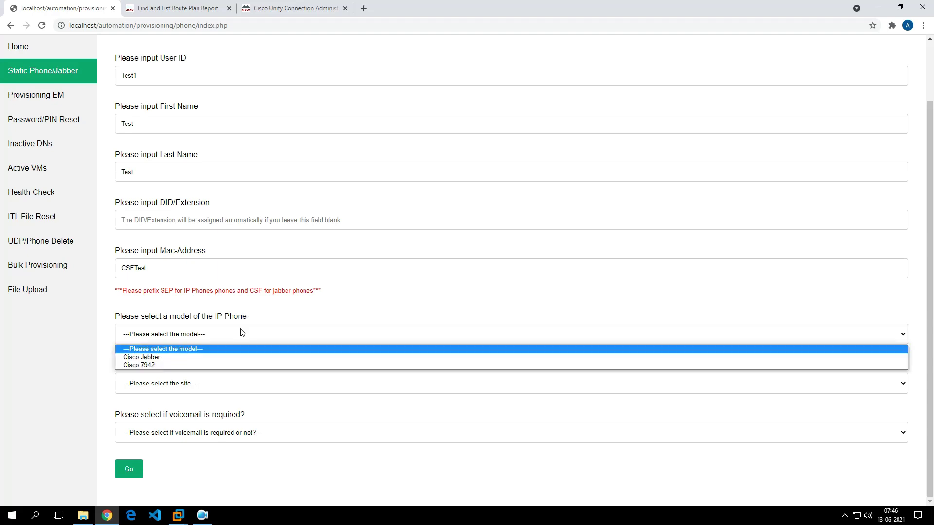
{"action": "left_click", "coordinate": [232, 357]}
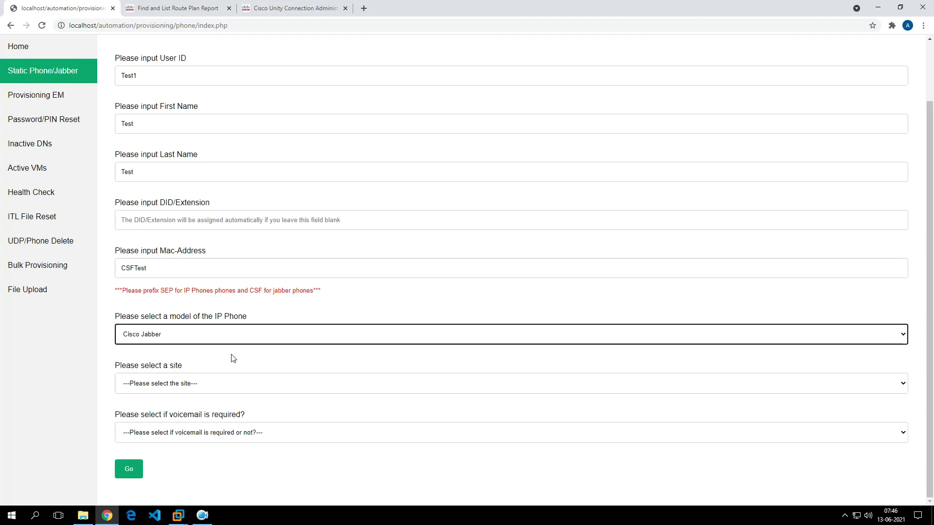
{"action": "left_click", "coordinate": [229, 379]}
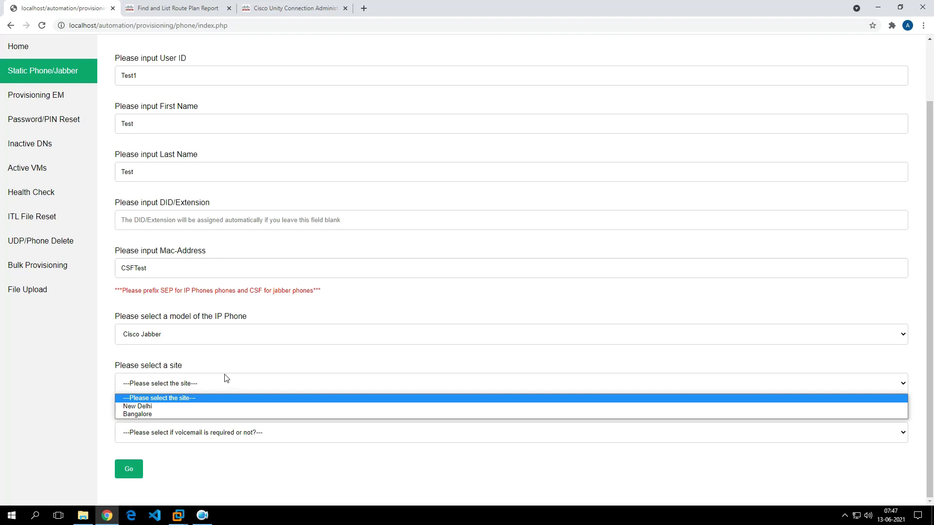
{"action": "left_click", "coordinate": [217, 406]}
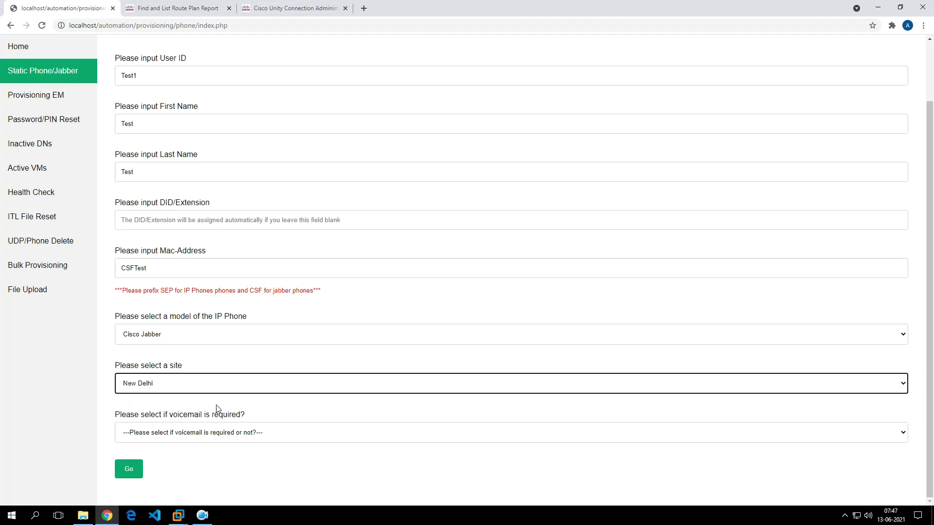
{"action": "left_click", "coordinate": [221, 438]}
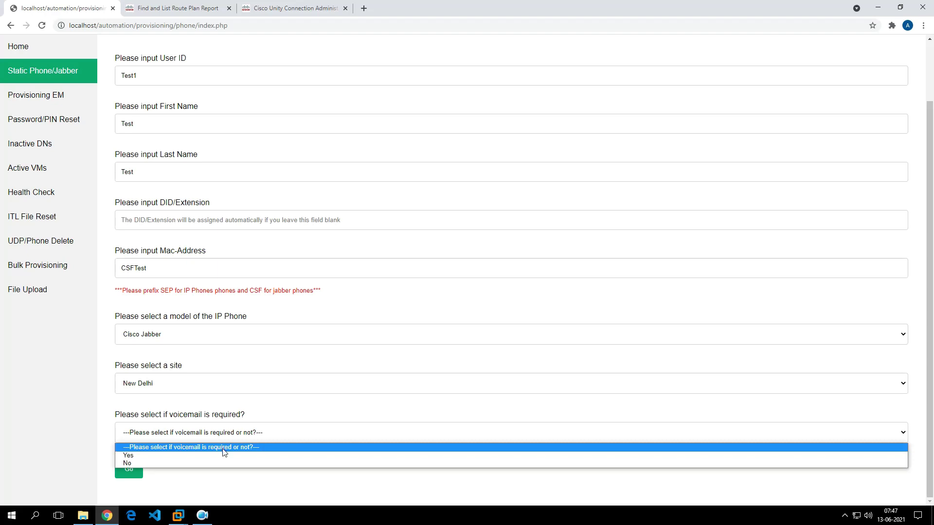
{"action": "left_click", "coordinate": [217, 455]}
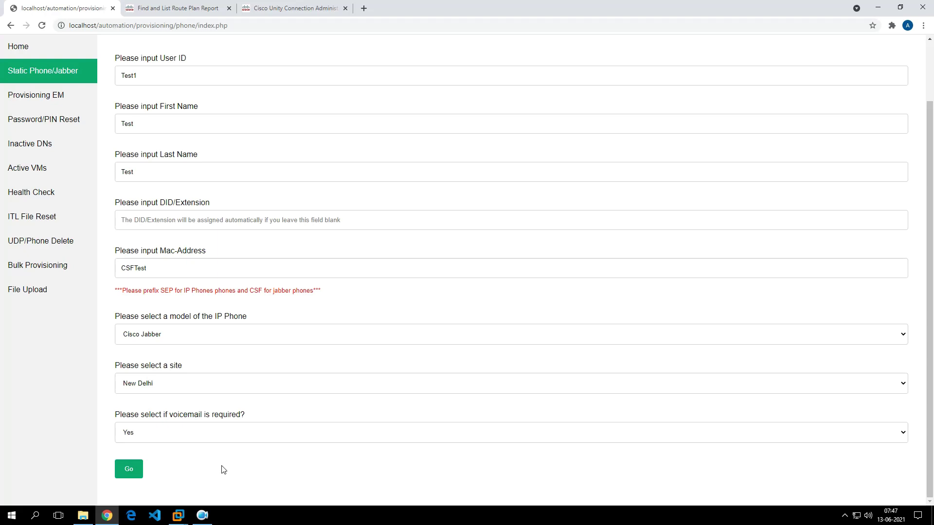
- Submit the provisioning and check the summary, available numbers and assigned DID 20001
{"action": "left_click", "coordinate": [133, 468]}
{"action": "scroll", "coordinate": [388, 352], "scroll_direction": "down", "scroll_amount": 10}
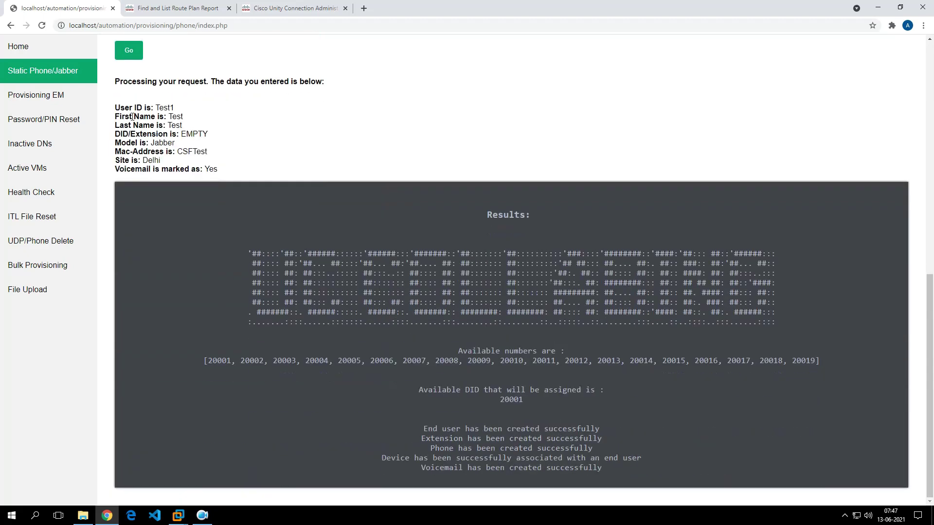
{"action": "left_click_drag", "start_coordinate": [115, 80], "coordinate": [268, 170]}
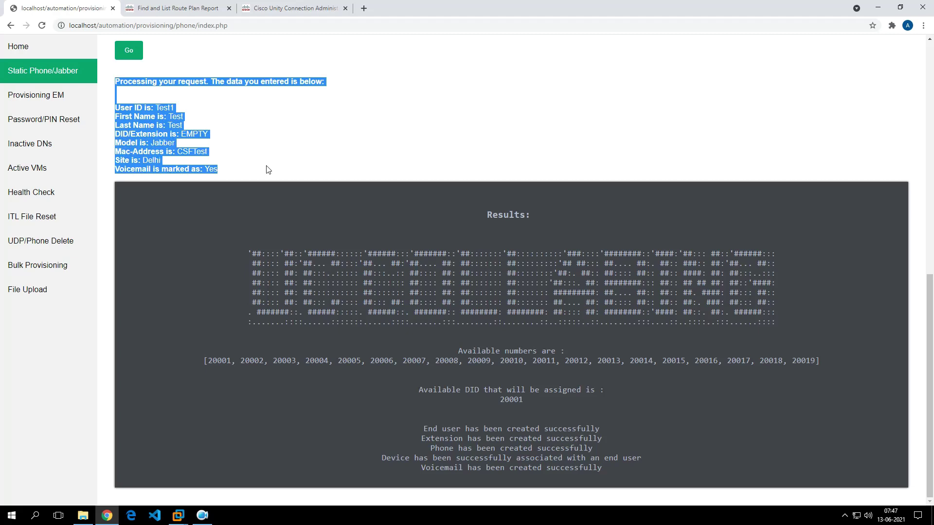
{"action": "left_click", "coordinate": [269, 171]}
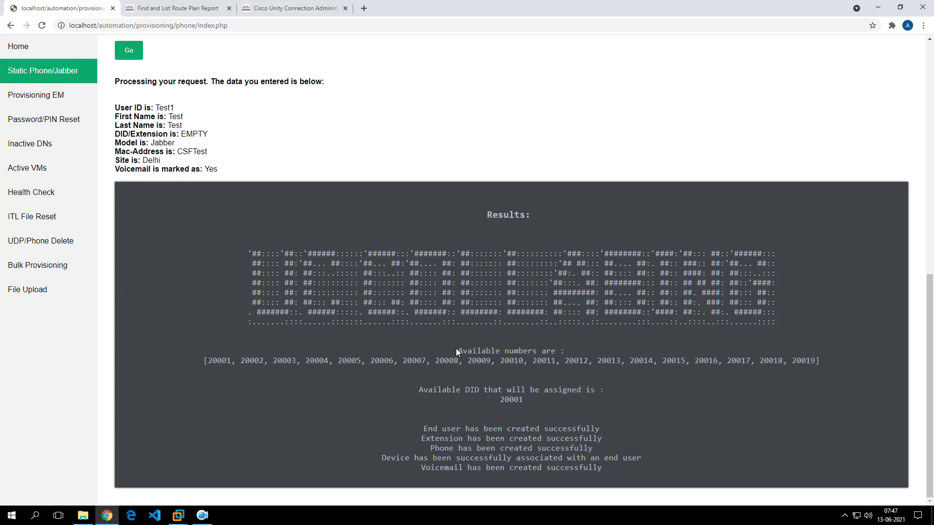
{"action": "left_click_drag", "start_coordinate": [457, 349], "coordinate": [797, 369]}
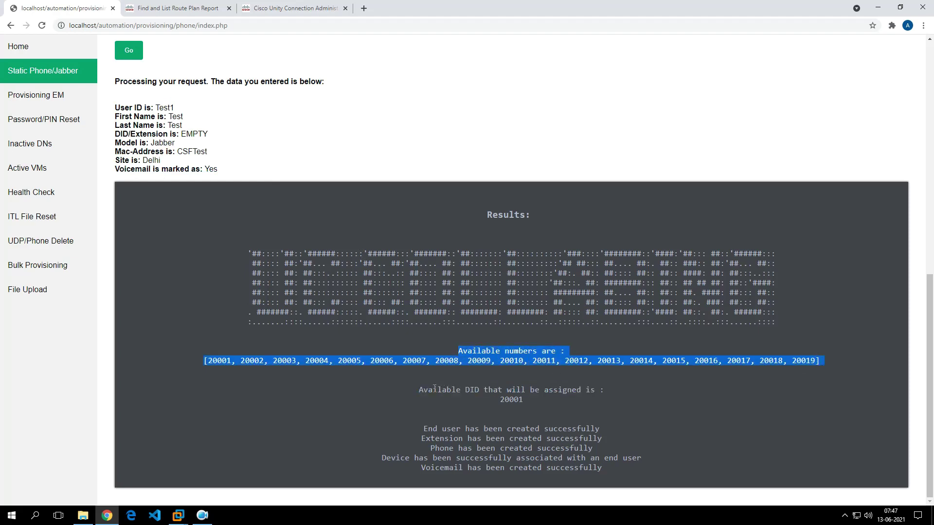
{"action": "left_click_drag", "start_coordinate": [423, 389], "coordinate": [596, 408]}
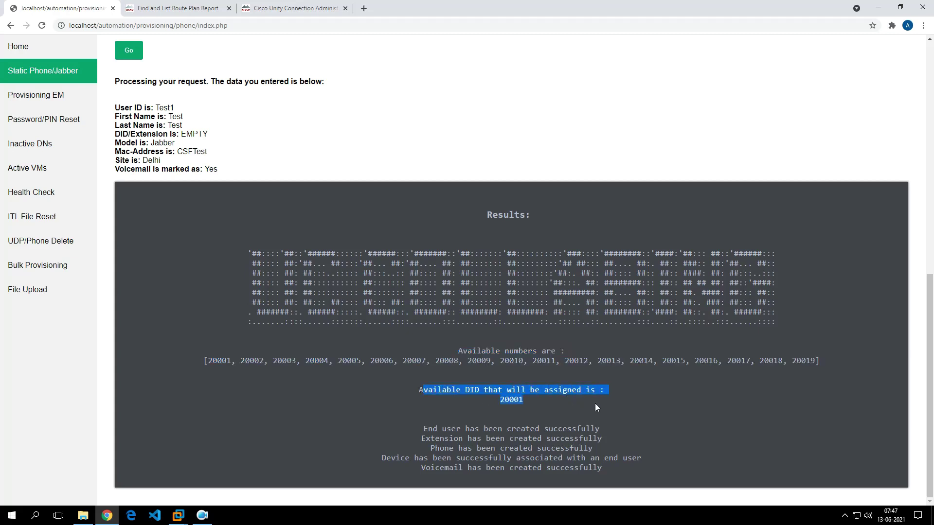
{"action": "left_click", "coordinate": [595, 405]}
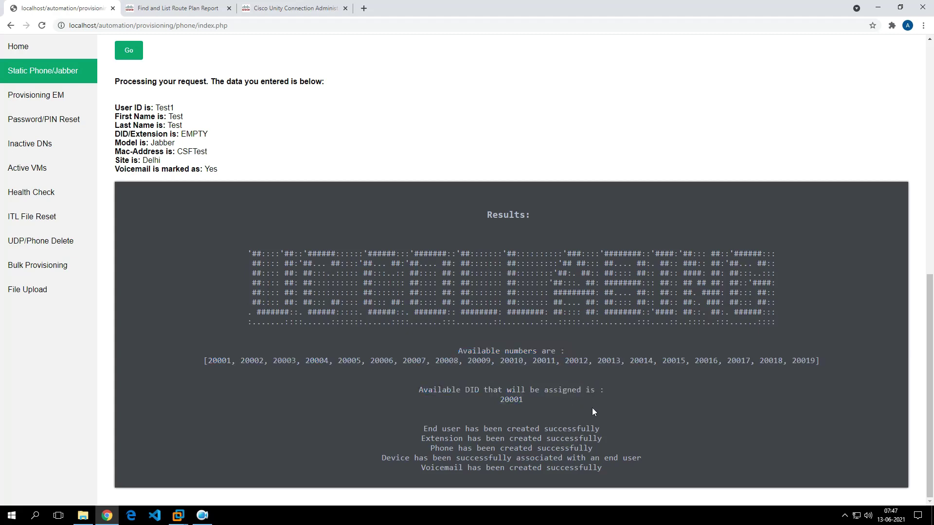
- Confirm the end user, extension, phone, device association and voicemail were all created
{"action": "left_click_drag", "start_coordinate": [421, 430], "coordinate": [600, 428]}
{"action": "left_click_drag", "start_coordinate": [419, 439], "coordinate": [589, 439]}
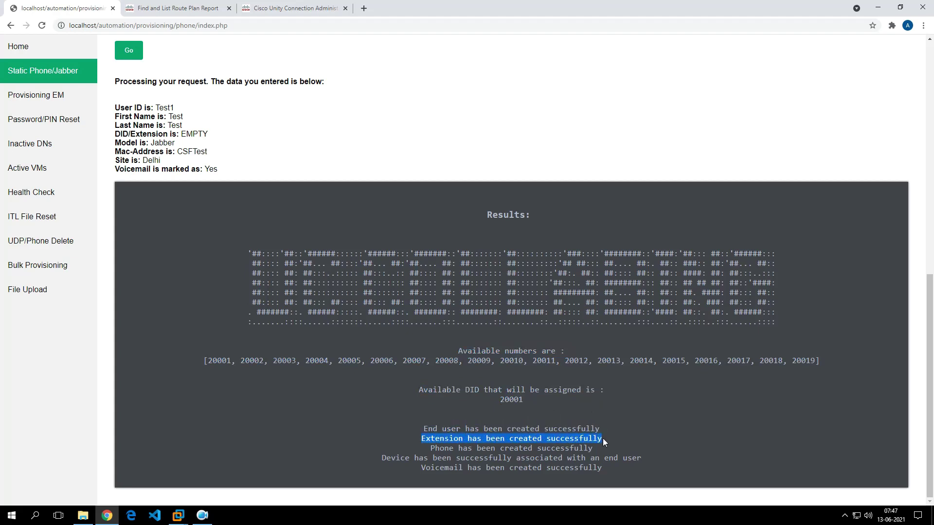
{"action": "left_click_drag", "start_coordinate": [430, 448], "coordinate": [593, 448]}
{"action": "left_click_drag", "start_coordinate": [392, 459], "coordinate": [641, 460]}
{"action": "left_click_drag", "start_coordinate": [421, 467], "coordinate": [603, 473]}
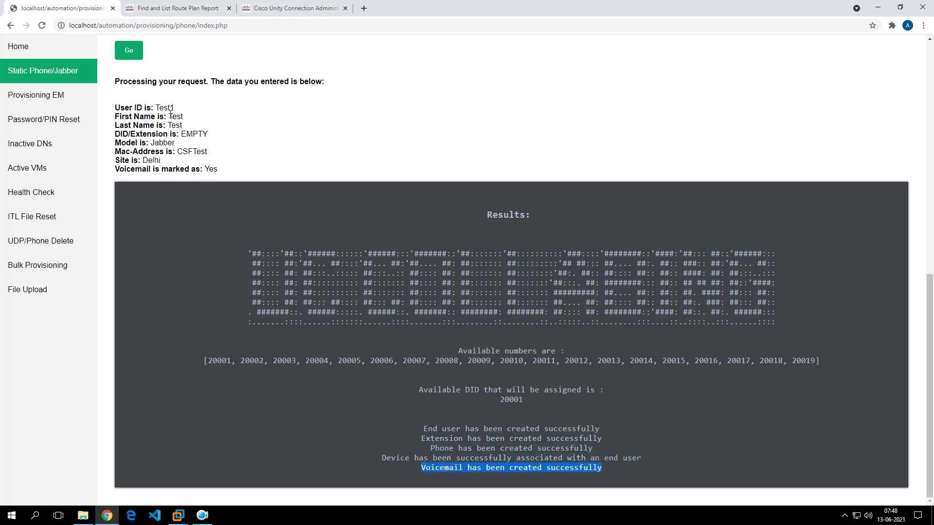
{"action": "left_click", "coordinate": [173, 5]}
- Open Test1's End User Configuration and verify controlled device CSFTest and primary extension 20001
{"action": "mouse_move", "coordinate": [268, 64]}
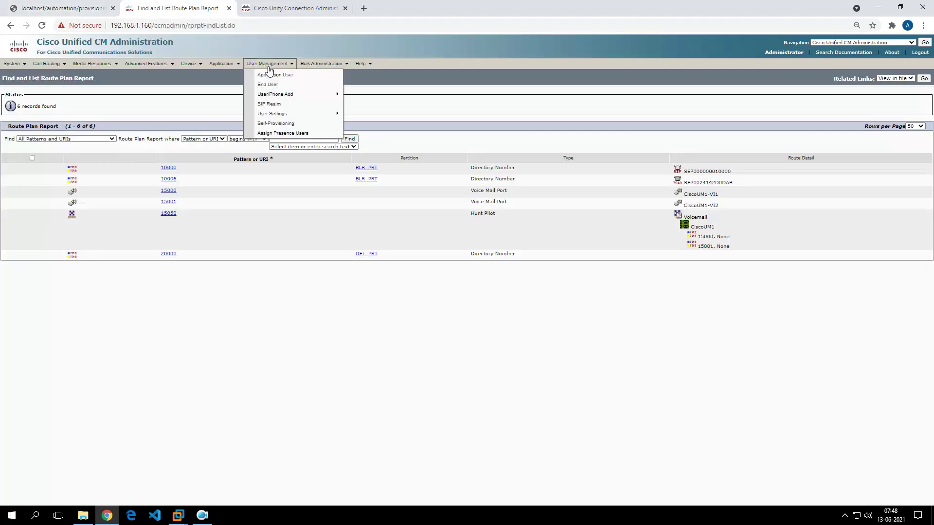
{"action": "left_click", "coordinate": [270, 85]}
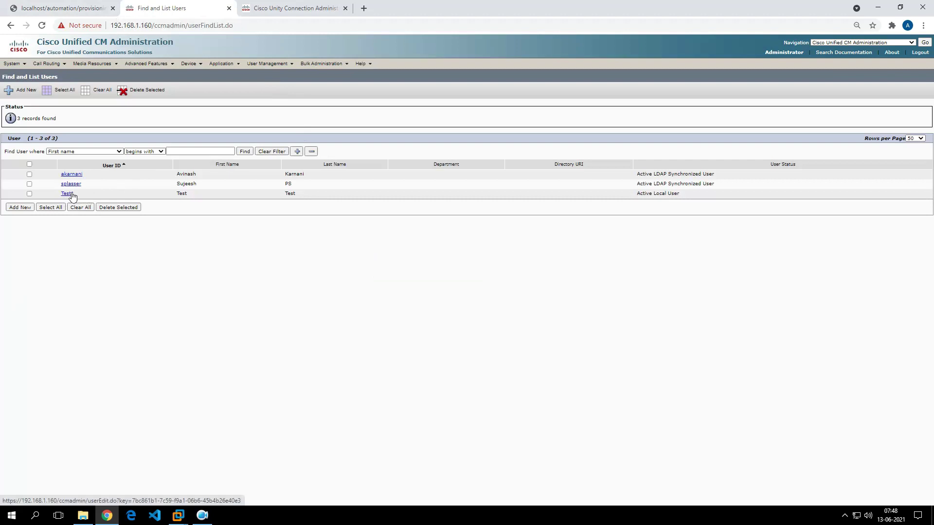
{"action": "left_click", "coordinate": [71, 194]}
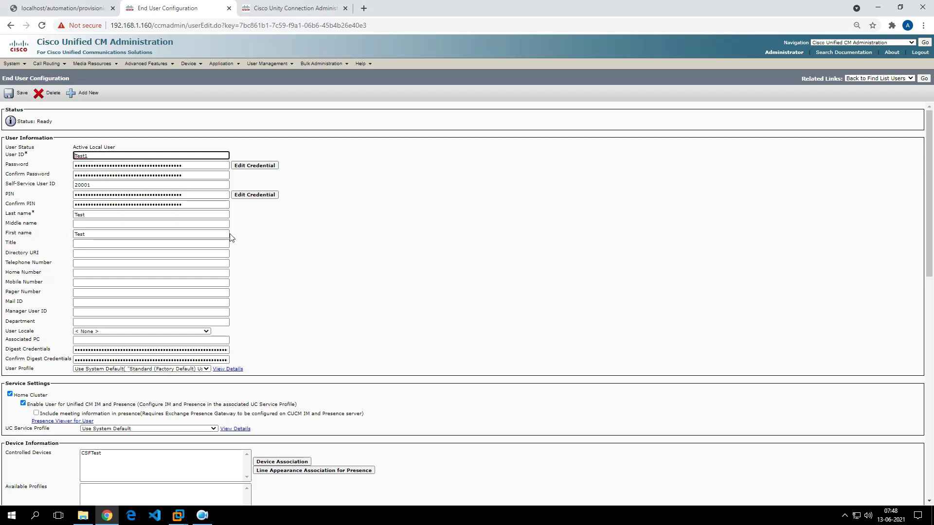
{"action": "scroll", "coordinate": [229, 240], "scroll_direction": "down", "scroll_amount": 2}
{"action": "scroll", "coordinate": [231, 240], "scroll_direction": "down", "scroll_amount": 3}
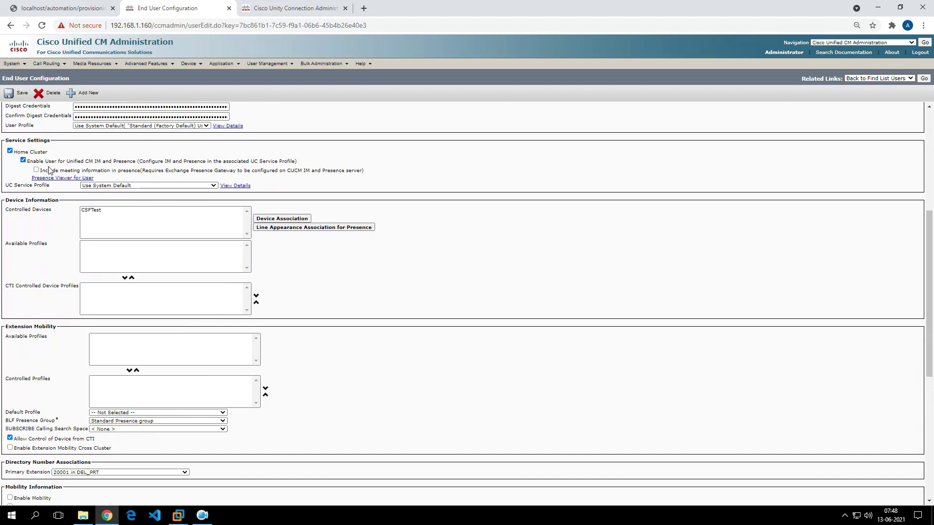
{"action": "scroll", "coordinate": [48, 171], "scroll_direction": "down", "scroll_amount": 1}
{"action": "scroll", "coordinate": [44, 182], "scroll_direction": "up", "scroll_amount": 1}
{"action": "scroll", "coordinate": [104, 215], "scroll_direction": "down", "scroll_amount": 5}
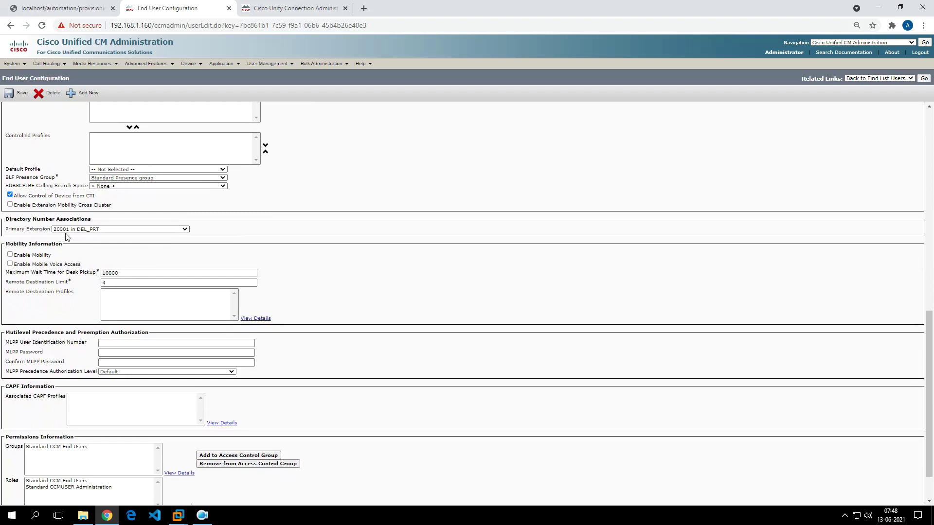
{"action": "scroll", "coordinate": [117, 240], "scroll_direction": "down", "scroll_amount": 1}
{"action": "scroll", "coordinate": [119, 241], "scroll_direction": "down", "scroll_amount": 1}
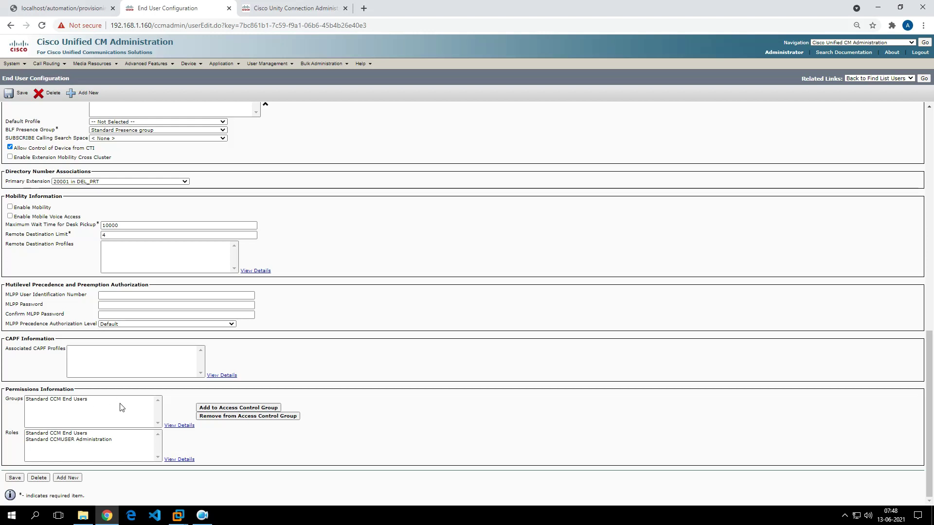
- Open CSFTest's Phone Configuration and check its device name and 'Test Test Jabber' description
{"action": "mouse_move", "coordinate": [189, 70]}
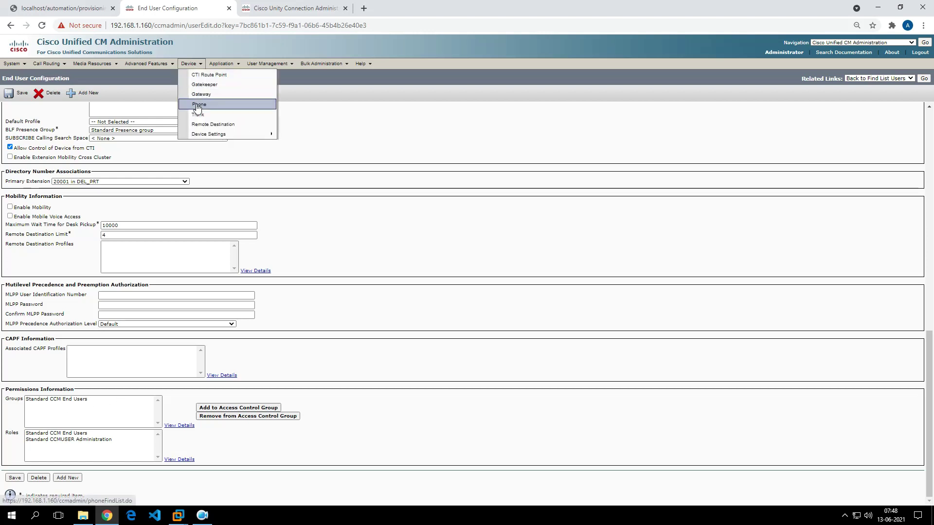
{"action": "left_click", "coordinate": [207, 102]}
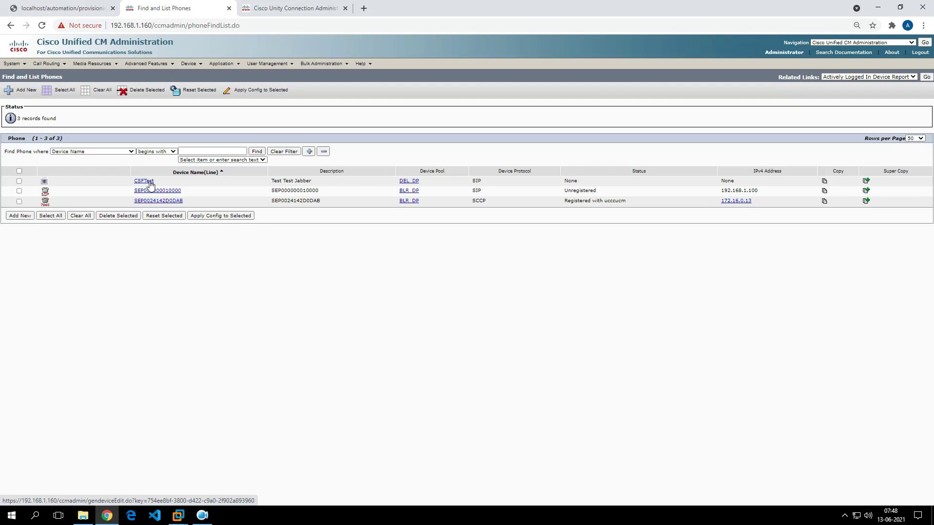
{"action": "left_click", "coordinate": [149, 182]}
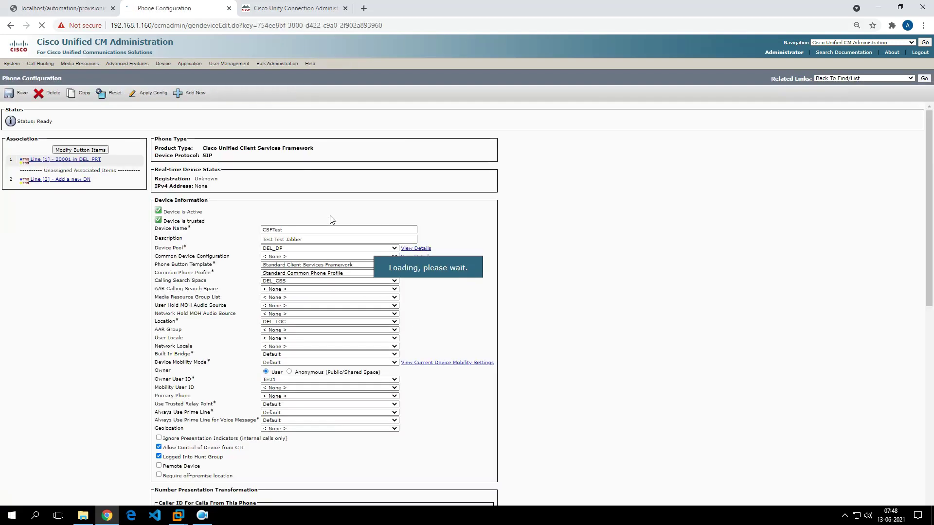
{"action": "left_click", "coordinate": [283, 229]}
{"action": "left_click_drag", "start_coordinate": [283, 228], "coordinate": [259, 227]}
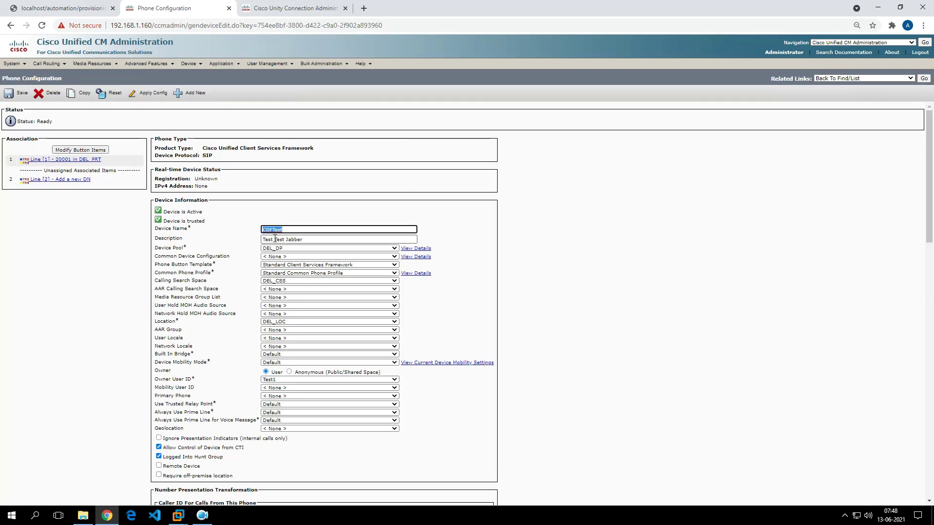
{"action": "left_click_drag", "start_coordinate": [305, 239], "coordinate": [248, 241]}
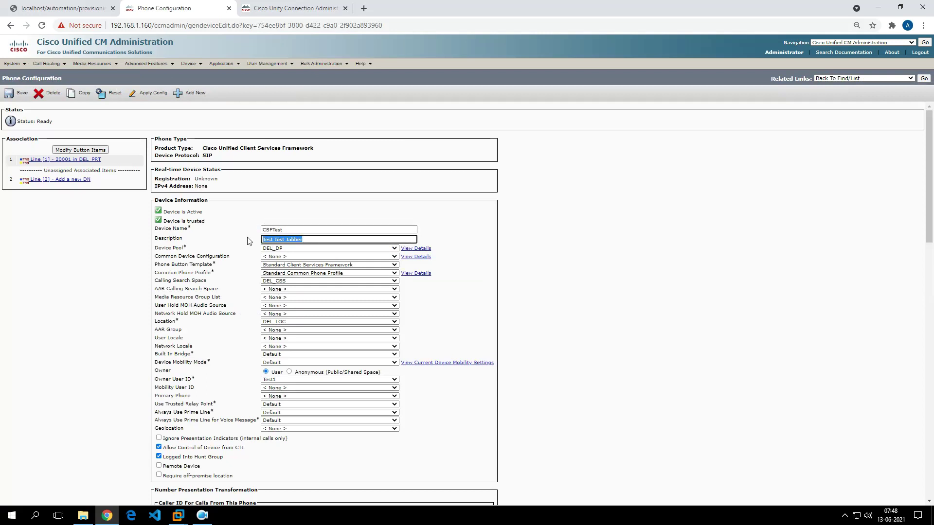
{"action": "left_click", "coordinate": [267, 241]}
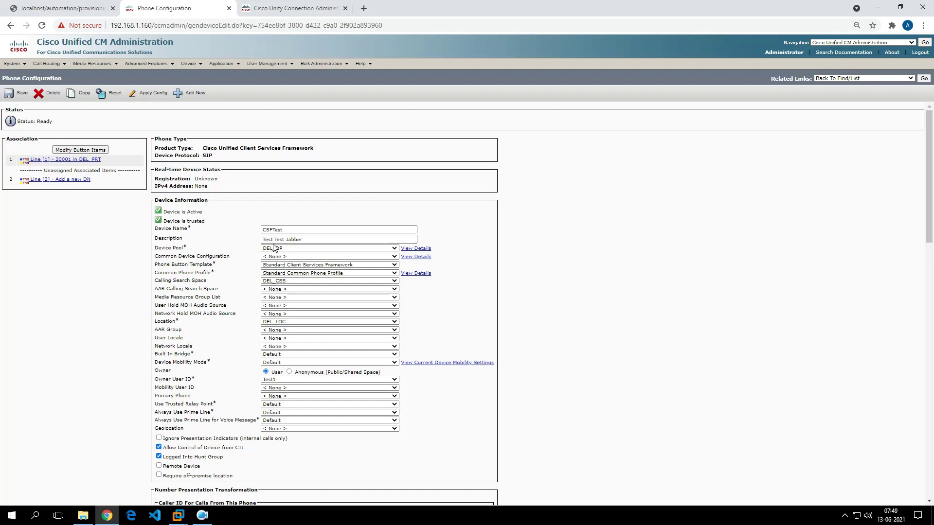
{"action": "left_click_drag", "start_coordinate": [267, 241], "coordinate": [307, 241]}
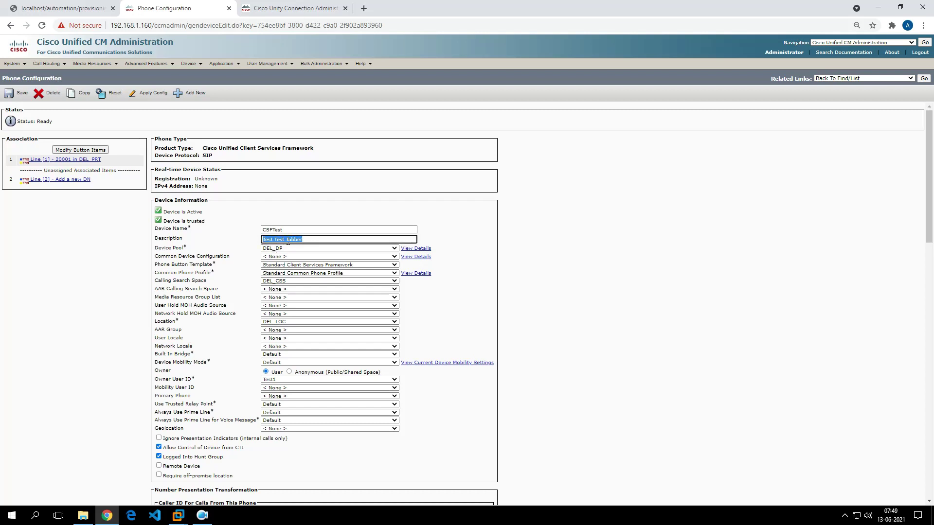
{"action": "left_click", "coordinate": [297, 240]}
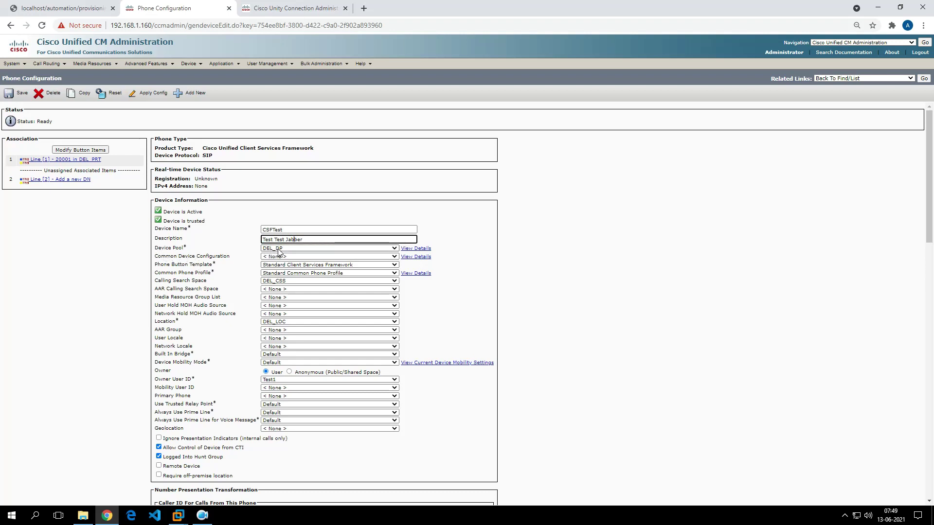
- Scroll through CSFTest's settings and cross-check DID 20001 against the portal results
{"action": "scroll", "coordinate": [299, 262], "scroll_direction": "down", "scroll_amount": 1}
{"action": "scroll", "coordinate": [304, 266], "scroll_direction": "down", "scroll_amount": 1}
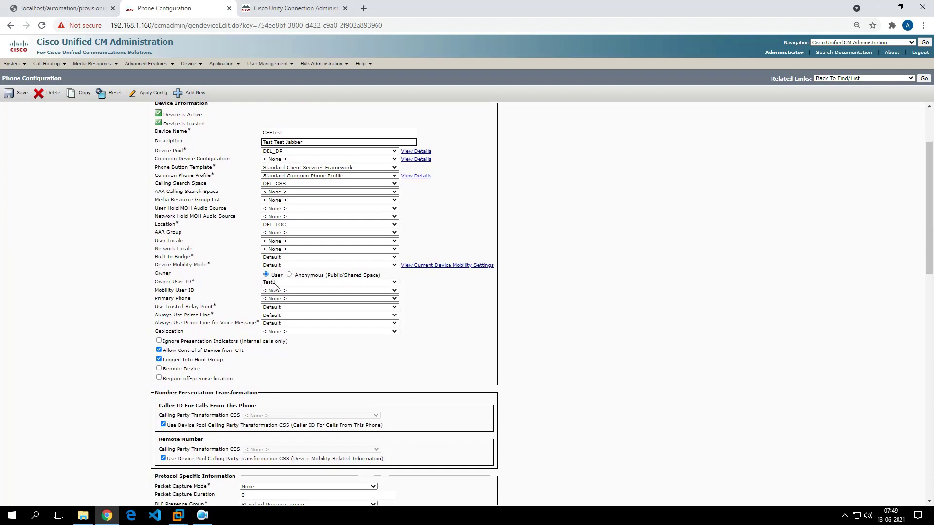
{"action": "scroll", "coordinate": [302, 291], "scroll_direction": "down", "scroll_amount": 3}
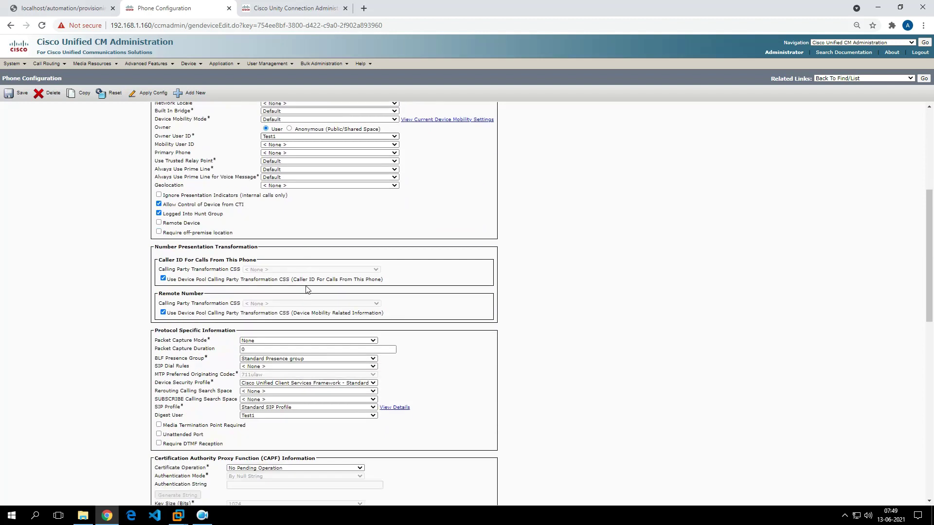
{"action": "scroll", "coordinate": [307, 290], "scroll_direction": "down", "scroll_amount": 8}
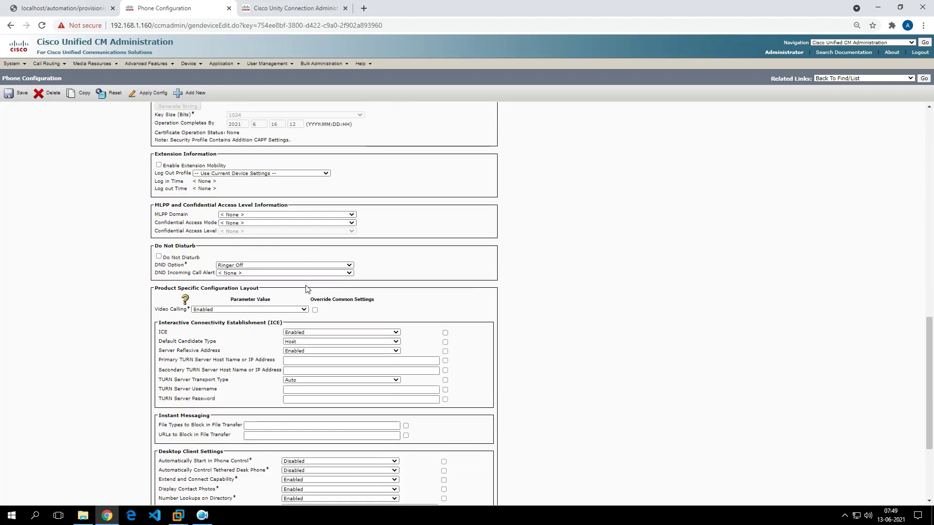
{"action": "scroll", "coordinate": [306, 290], "scroll_direction": "down", "scroll_amount": 3}
{"action": "scroll", "coordinate": [306, 289], "scroll_direction": "up", "scroll_amount": 15}
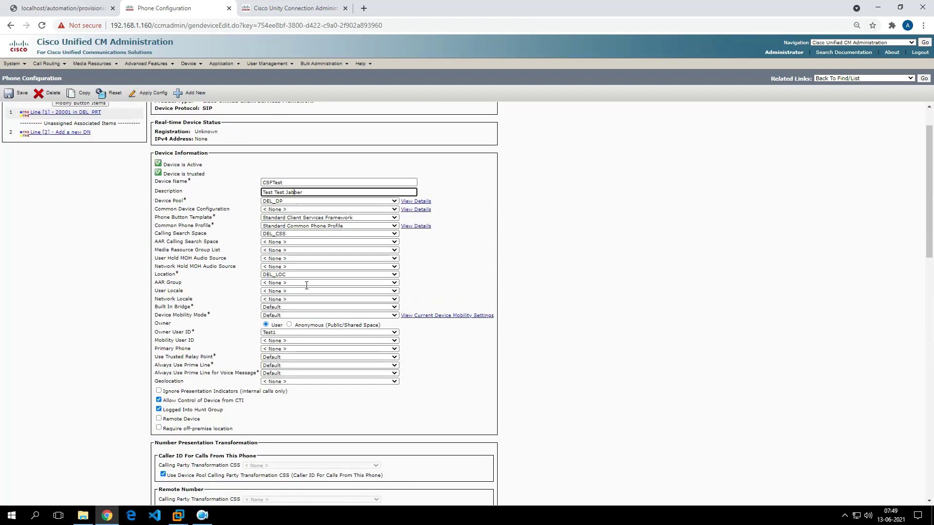
{"action": "scroll", "coordinate": [307, 285], "scroll_direction": "up", "scroll_amount": 1}
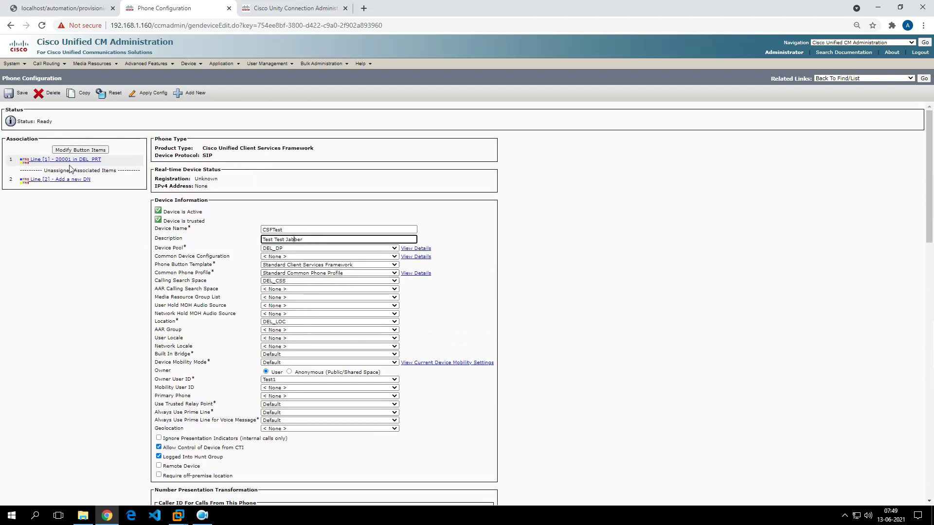
{"action": "left_click", "coordinate": [49, 6]}
{"action": "left_click_drag", "start_coordinate": [500, 400], "coordinate": [520, 403]}
{"action": "left_click", "coordinate": [166, 8]}
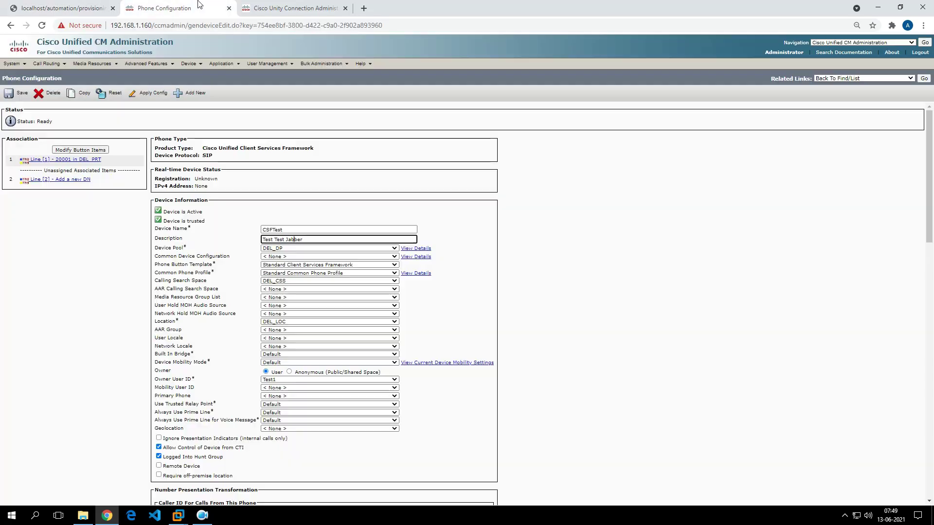
- Open line 1 (20001 in DEL_PRT) and review its settings down to Users Associated with Line
{"action": "left_click", "coordinate": [70, 160]}
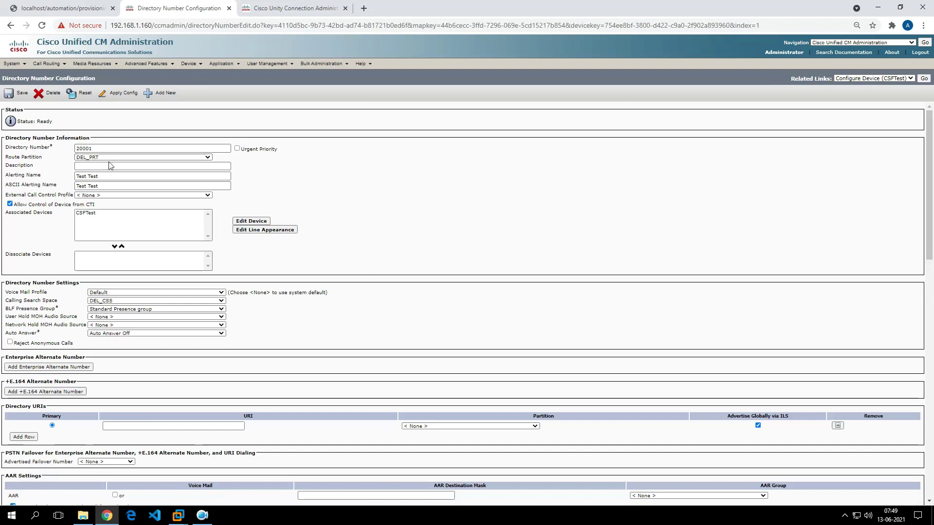
{"action": "left_click", "coordinate": [99, 176]}
{"action": "scroll", "coordinate": [104, 213], "scroll_direction": "down", "scroll_amount": 2}
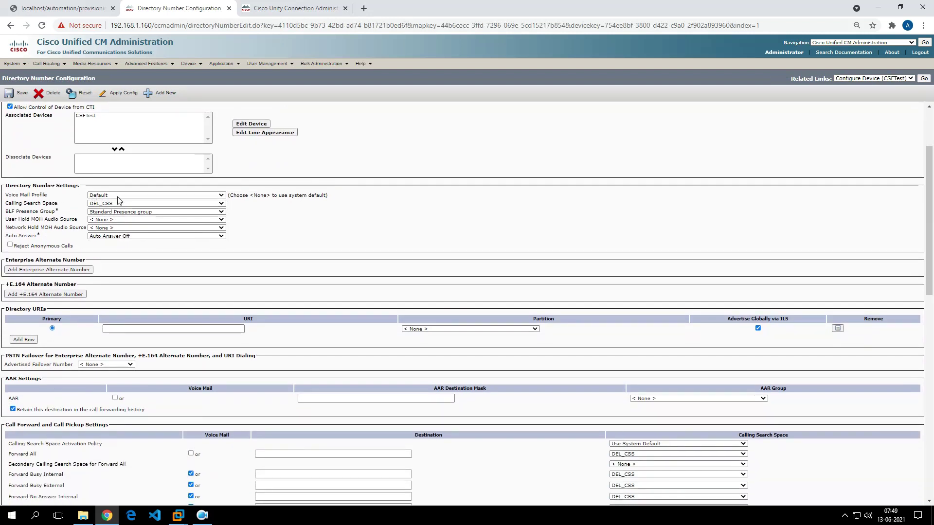
{"action": "scroll", "coordinate": [136, 209], "scroll_direction": "down", "scroll_amount": 4}
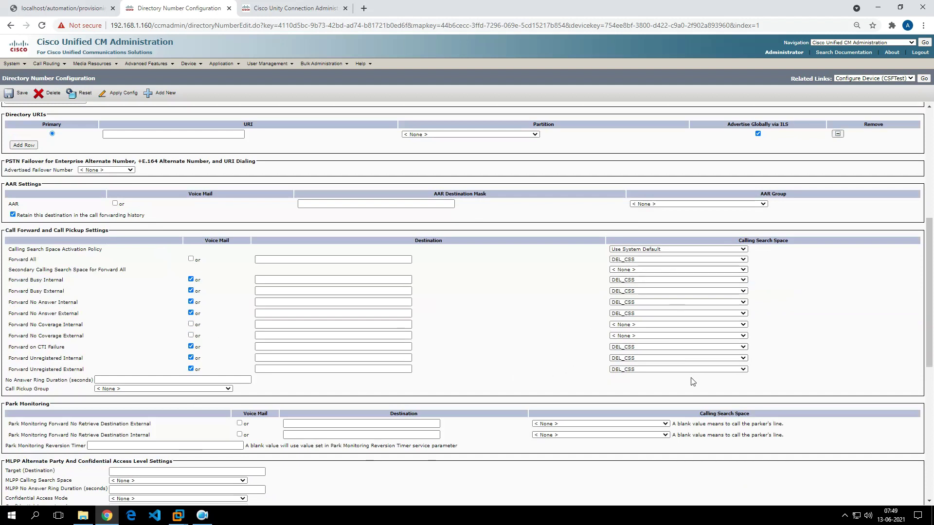
{"action": "scroll", "coordinate": [363, 343], "scroll_direction": "down", "scroll_amount": 1}
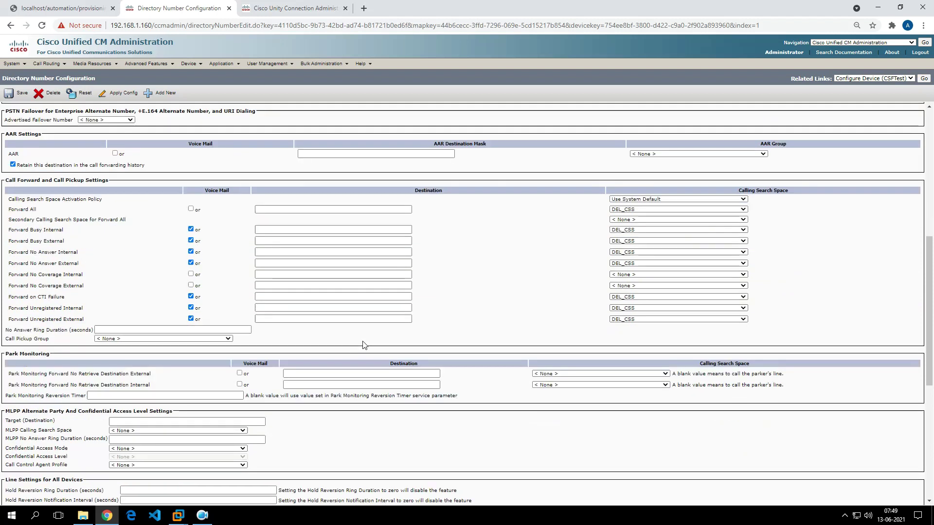
{"action": "scroll", "coordinate": [363, 345], "scroll_direction": "down", "scroll_amount": 5}
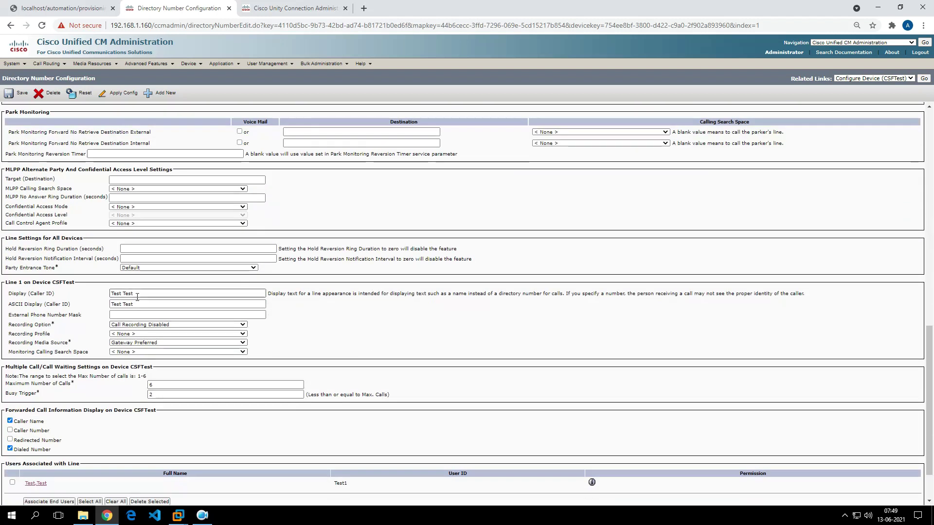
{"action": "scroll", "coordinate": [160, 336], "scroll_direction": "down", "scroll_amount": 1}
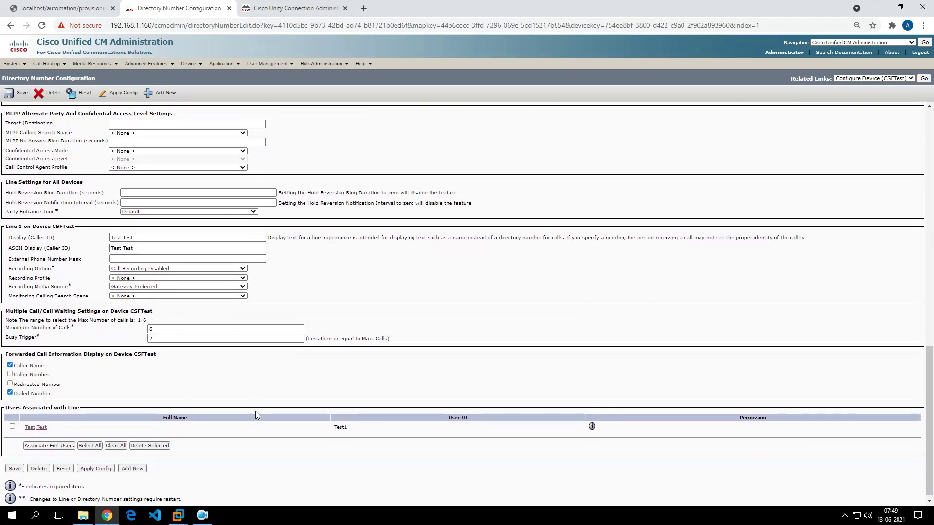
{"action": "scroll", "coordinate": [257, 415], "scroll_direction": "down", "scroll_amount": 1}
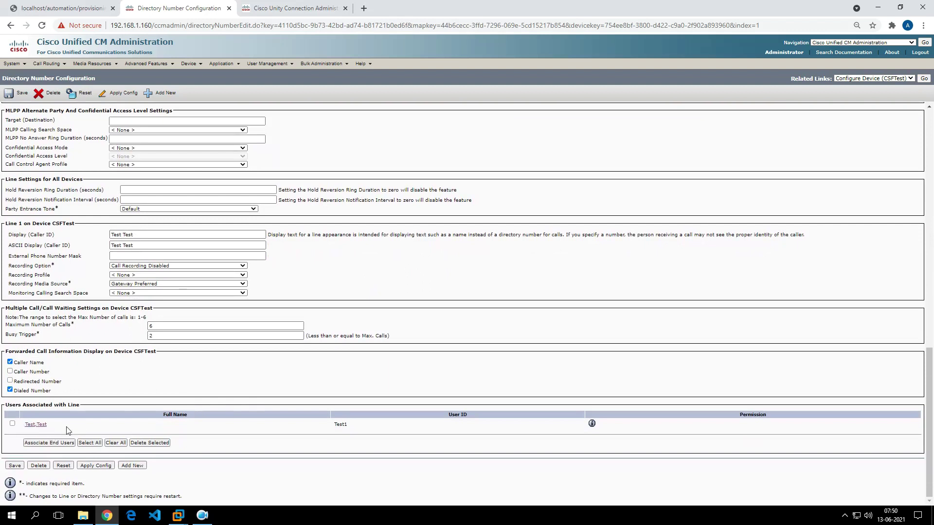
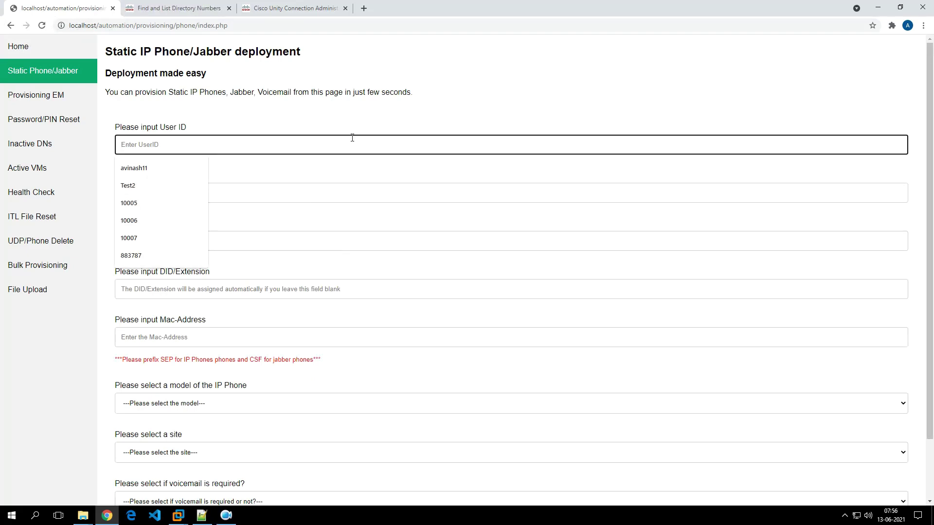
- Enter Test2 as the new user's ID, then go to the Unity Connection Administration tab
{"action": "type", "text": "Tes"}
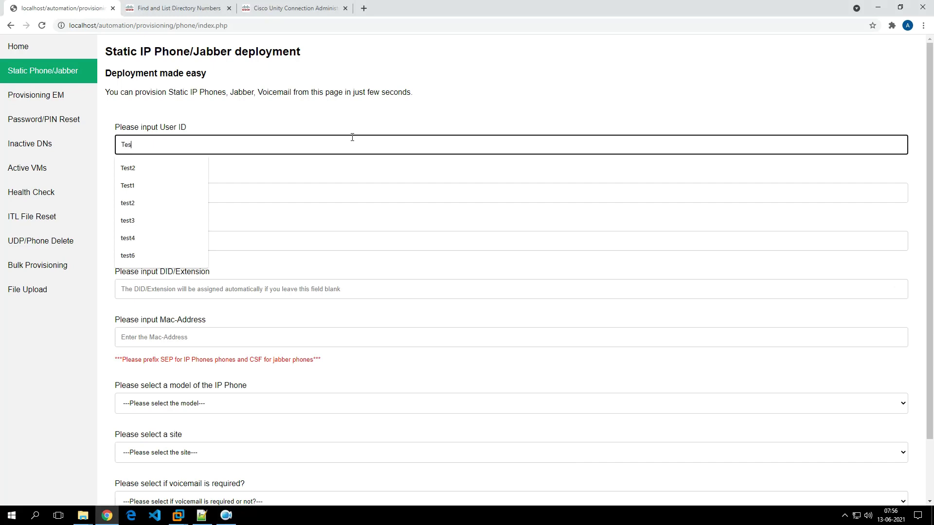
{"action": "type", "text": "t2"}
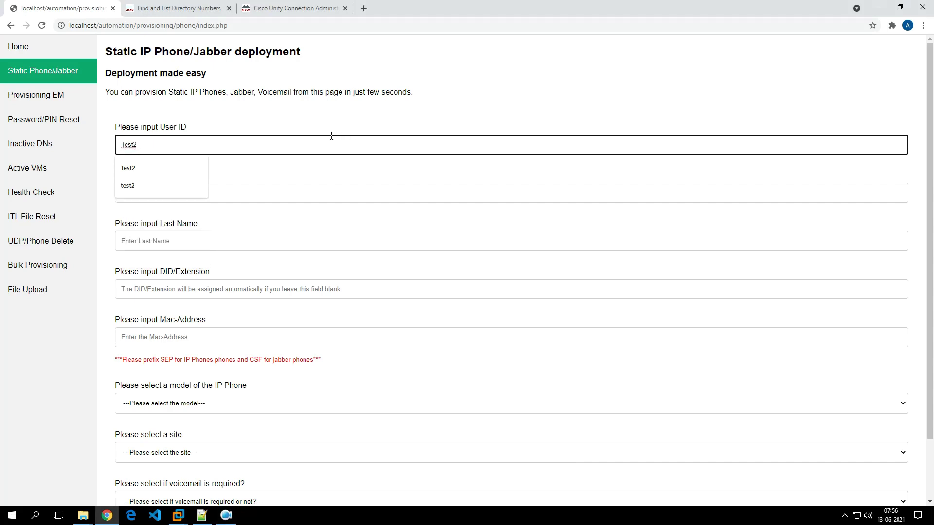
{"action": "left_click", "coordinate": [300, 10]}
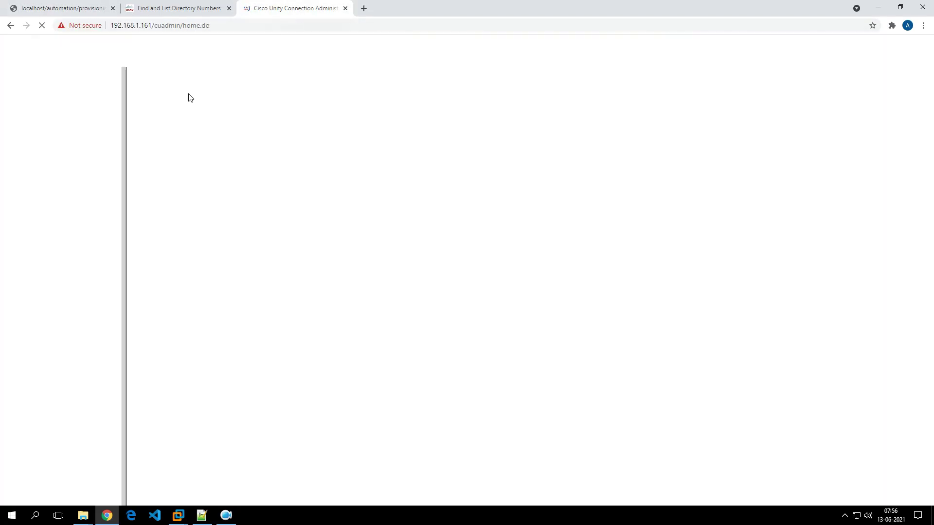
- View Unity Connection's voicemail user list, then return to the portal's deployment form
{"action": "left_click", "coordinate": [28, 94]}
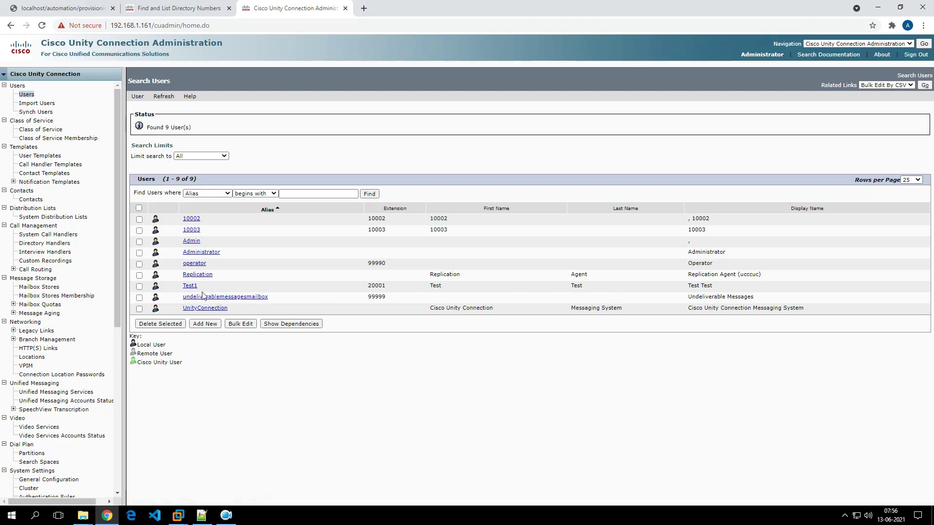
{"action": "left_click", "coordinate": [41, 4]}
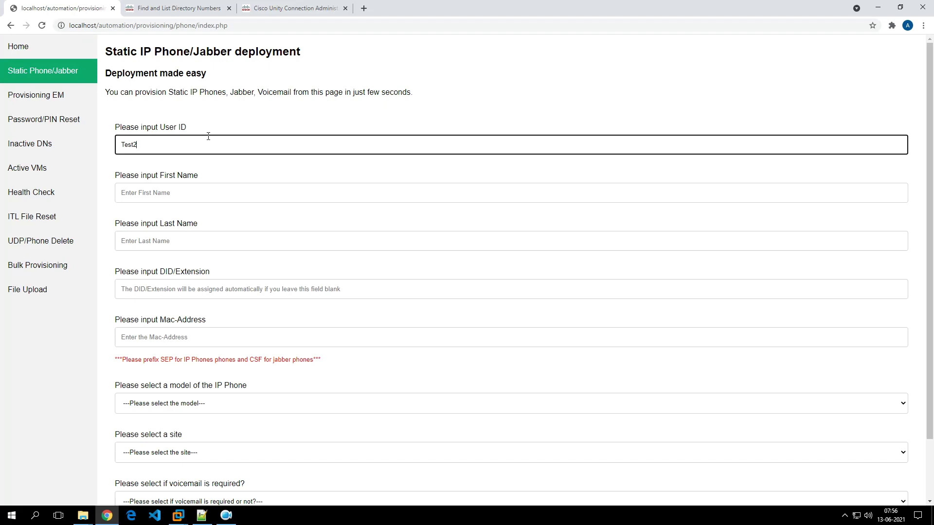
{"action": "key", "text": "Tab"}
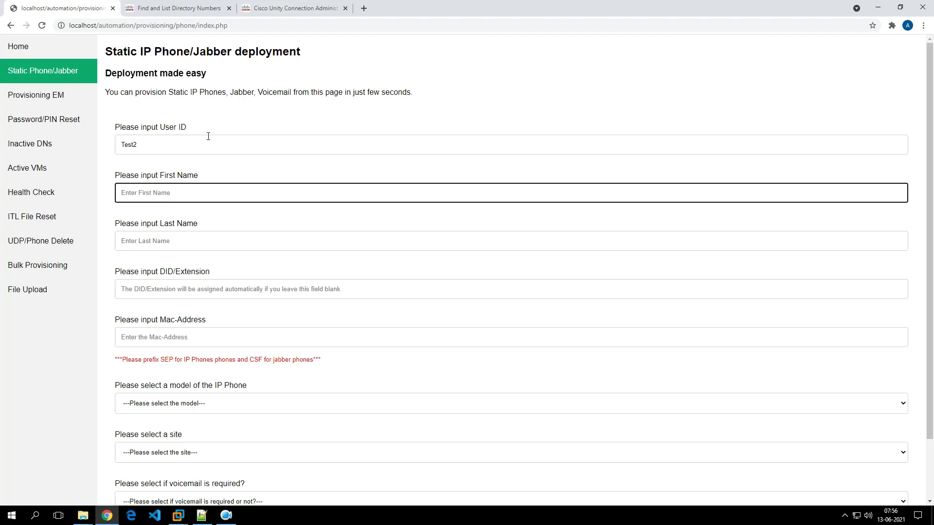
{"action": "type", "text": "FName"}
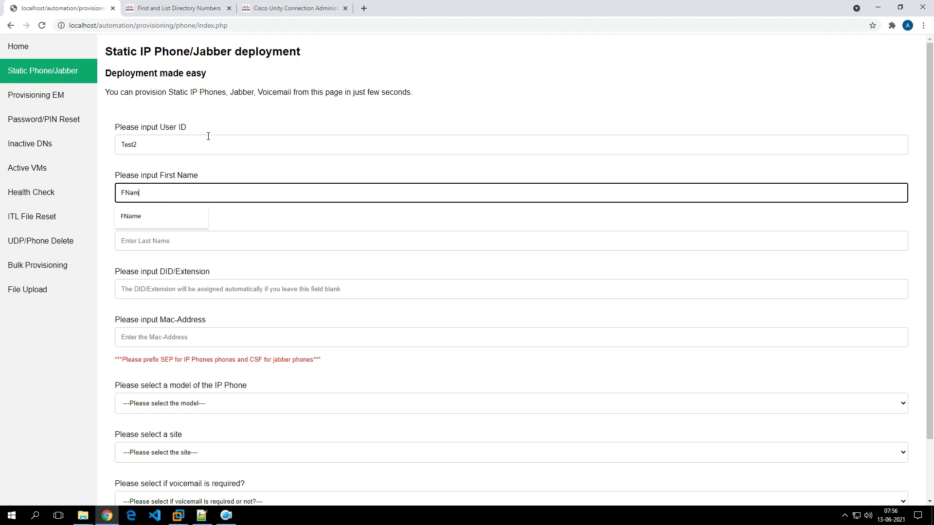
{"action": "key", "text": "Tab"}
{"action": "type", "text": "F"}
{"action": "key", "text": "BackSpace"}
{"action": "type", "text": "LName"}
{"action": "key", "text": "Tab"}
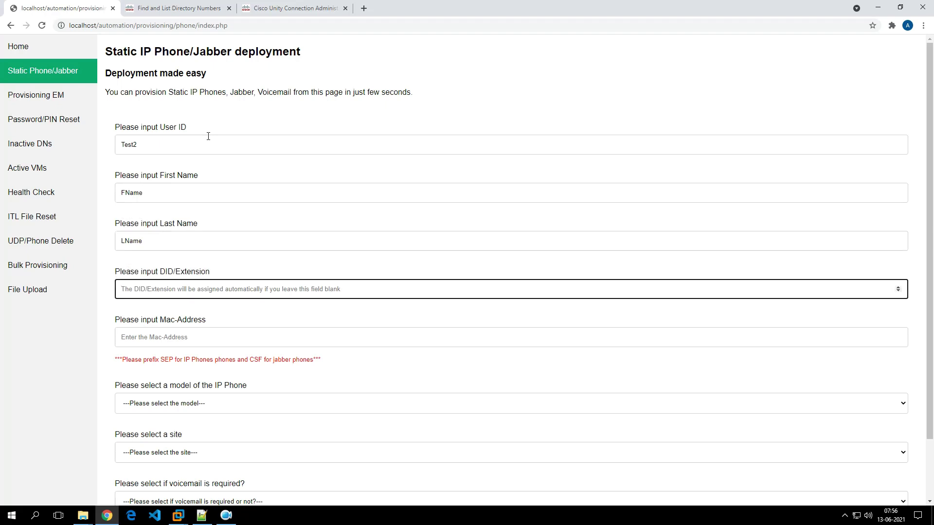
{"action": "scroll", "coordinate": [208, 146], "scroll_direction": "down", "scroll_amount": 2}
{"action": "left_click", "coordinate": [225, 270]}
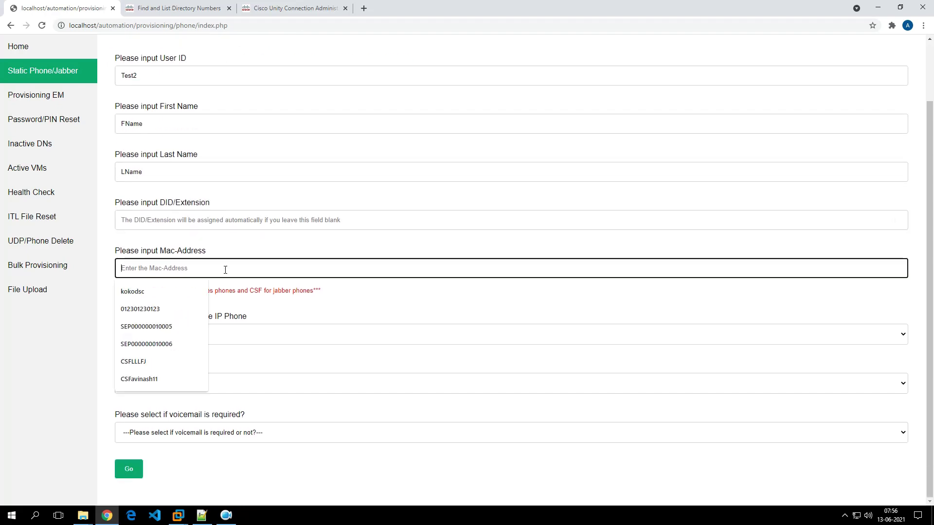
{"action": "type", "text": "SEP"}
{"action": "key", "text": "Down"}
{"action": "key", "text": "Tab"}
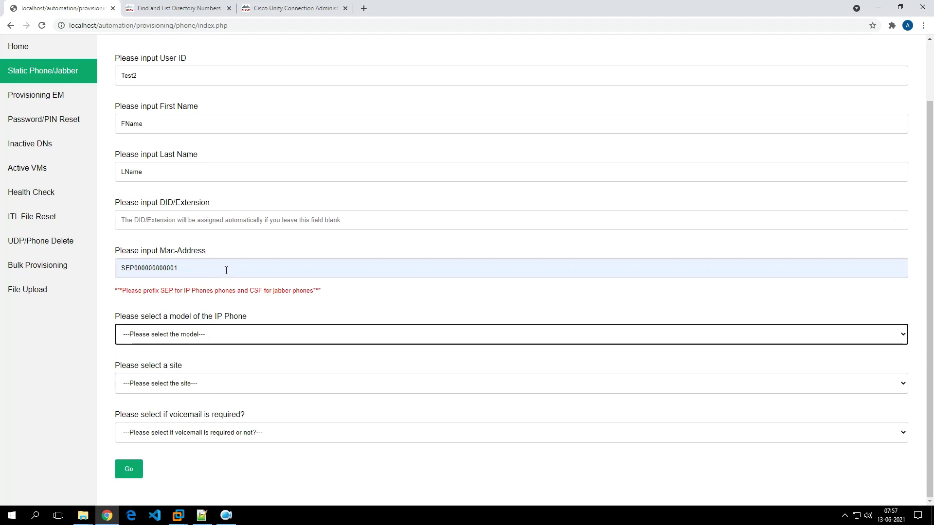
- Choose phone model Cisco 7942, site Bangalore and voicemail No, then submit the deployment
{"action": "left_click", "coordinate": [180, 334]}
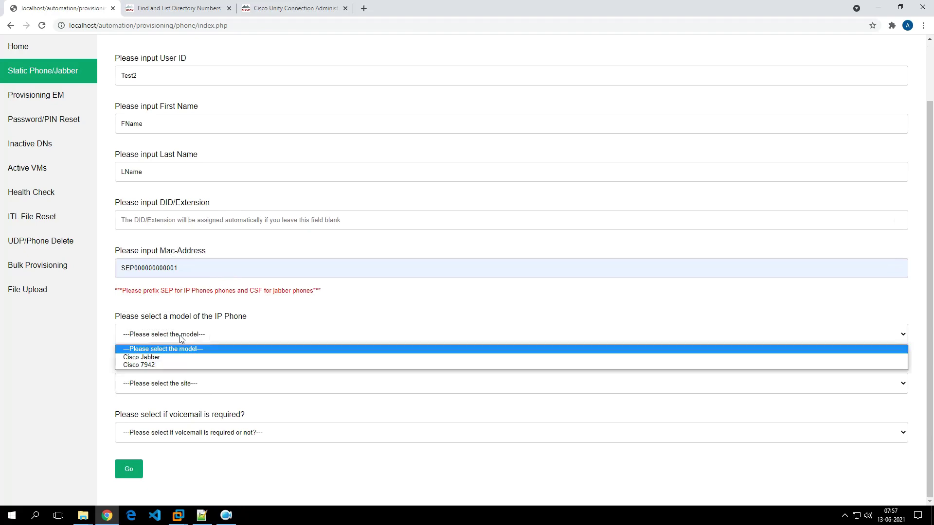
{"action": "left_click", "coordinate": [177, 364]}
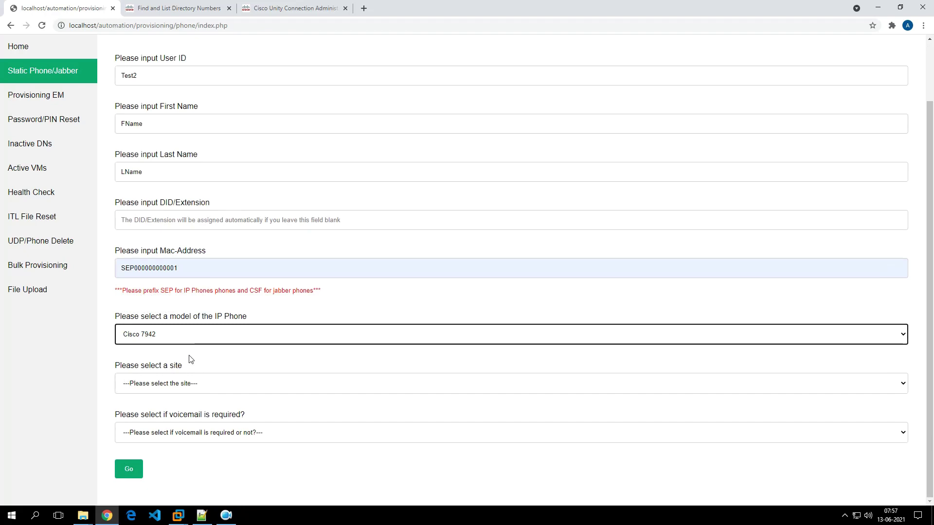
{"action": "left_click", "coordinate": [189, 384]}
{"action": "left_click", "coordinate": [187, 414]}
{"action": "left_click", "coordinate": [186, 437]}
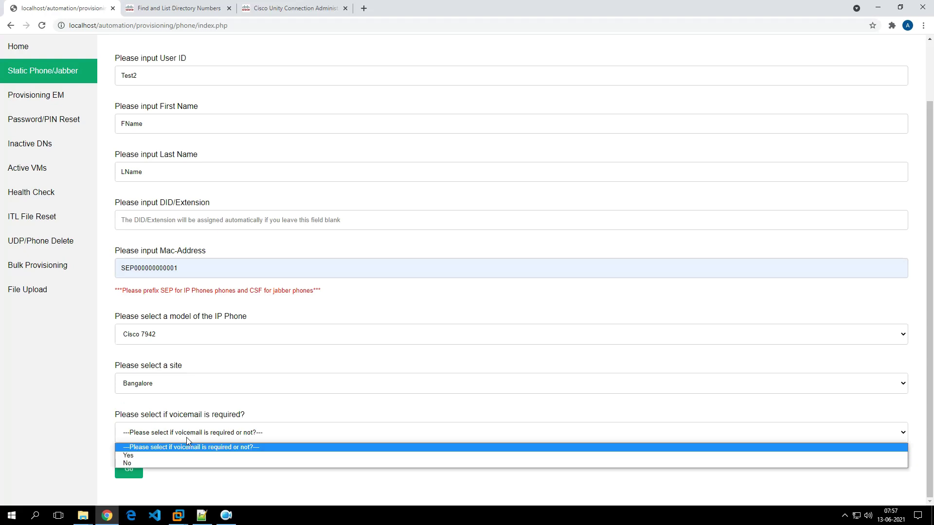
{"action": "left_click", "coordinate": [194, 463]}
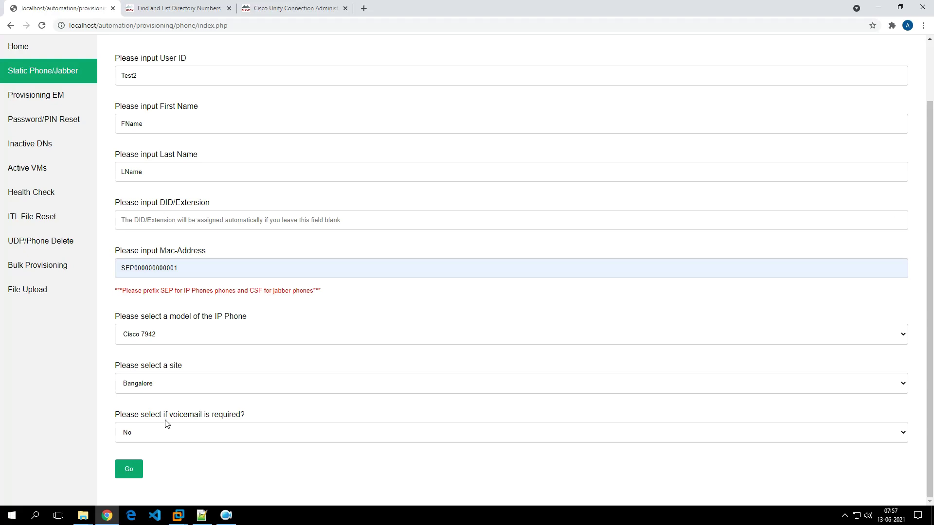
{"action": "left_click", "coordinate": [133, 469]}
- Highlight the empty DID field, available numbers, assigned DID 10001 and creation success messages
{"action": "scroll", "coordinate": [262, 375], "scroll_direction": "down", "scroll_amount": 9}
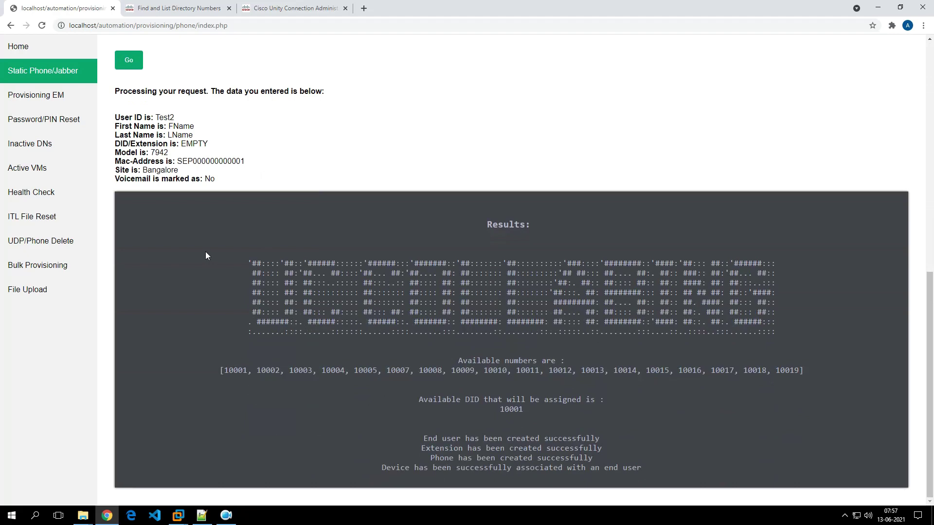
{"action": "left_click_drag", "start_coordinate": [186, 143], "coordinate": [205, 146]}
{"action": "left_click_drag", "start_coordinate": [461, 360], "coordinate": [544, 371]}
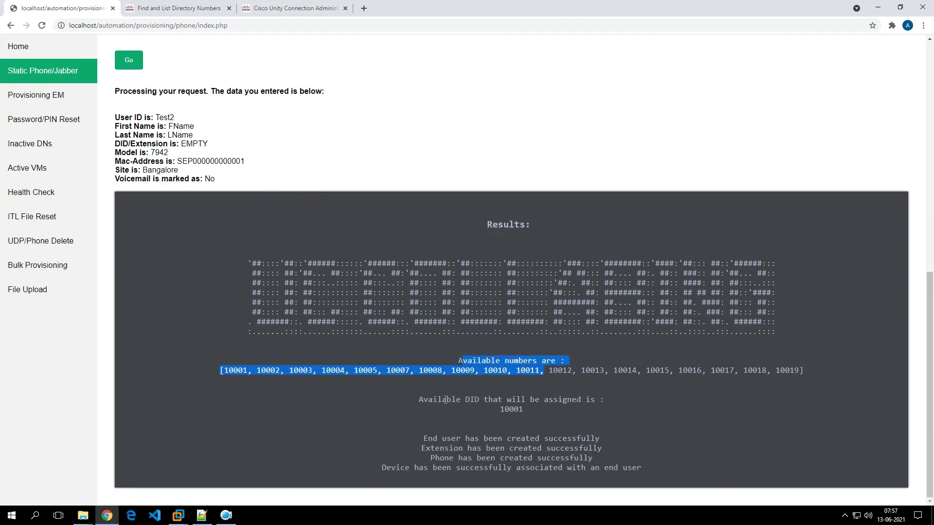
{"action": "left_click_drag", "start_coordinate": [423, 399], "coordinate": [579, 415]}
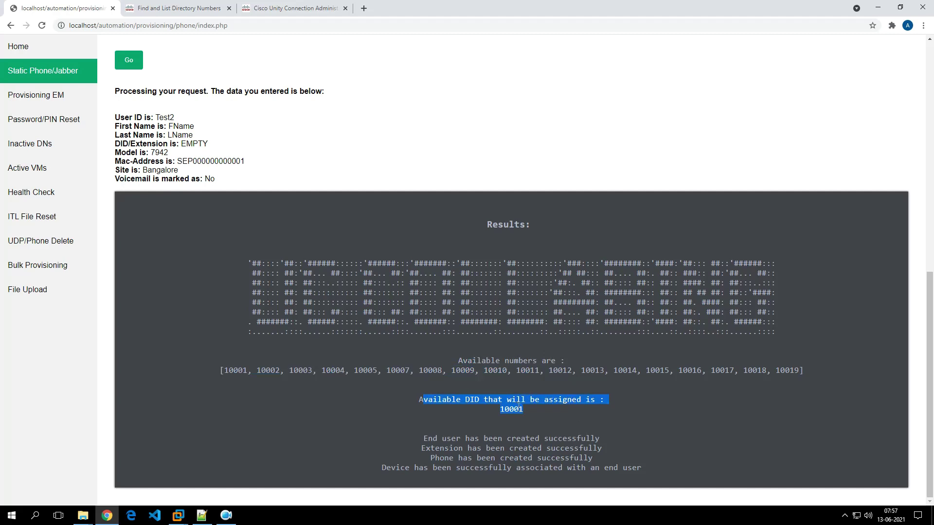
{"action": "left_click_drag", "start_coordinate": [421, 439], "coordinate": [628, 471]}
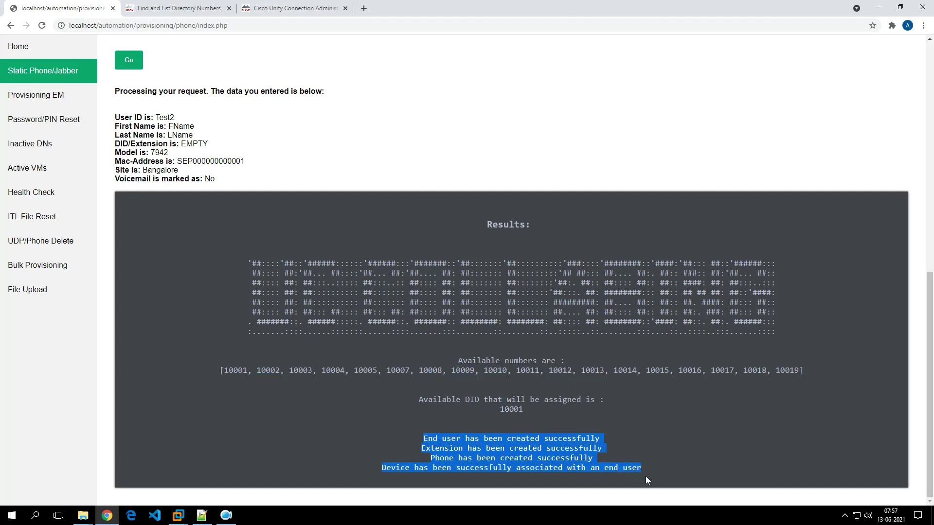
{"action": "left_click", "coordinate": [197, 6]}
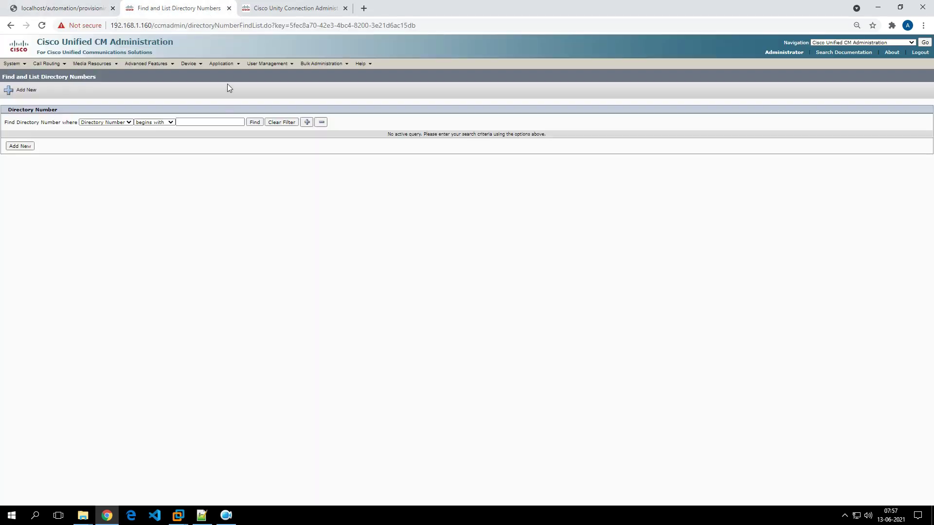
{"action": "mouse_move", "coordinate": [267, 64]}
{"action": "left_click", "coordinate": [265, 84]}
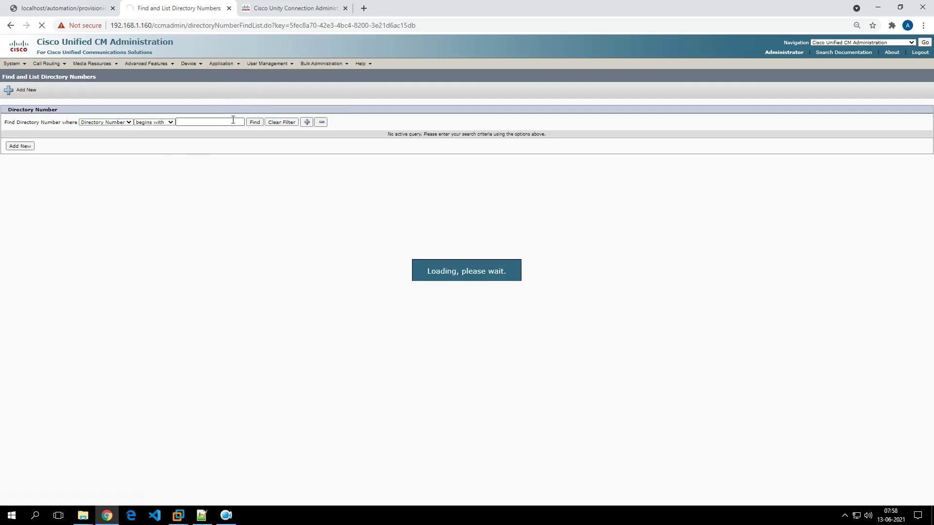
{"action": "left_click", "coordinate": [245, 152]}
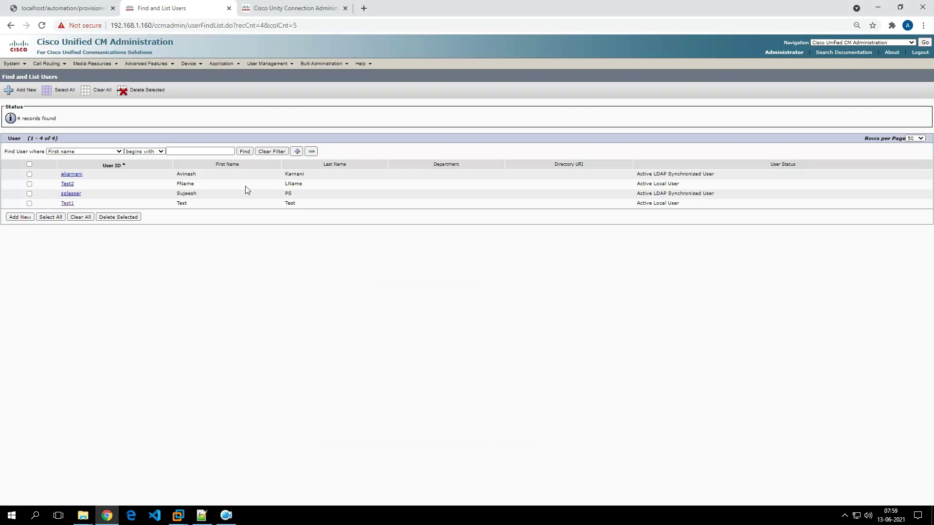
{"action": "left_click", "coordinate": [69, 186]}
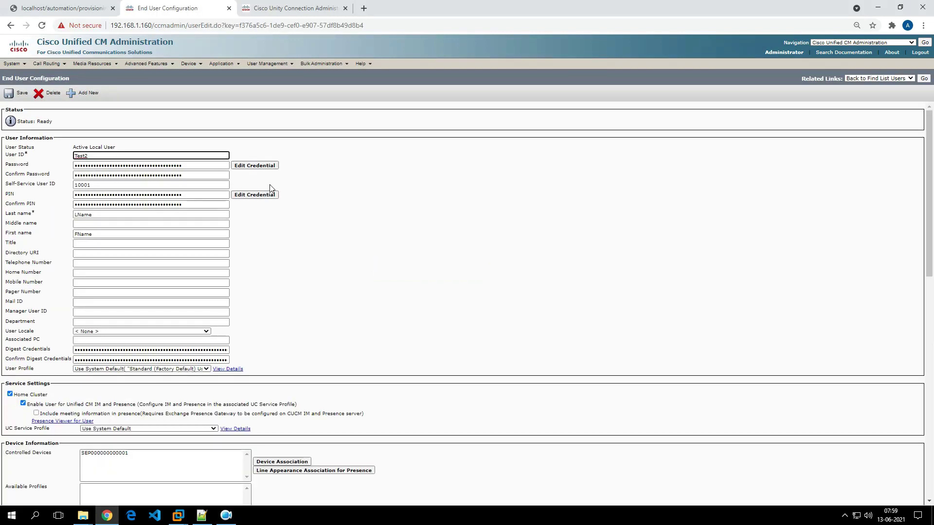
{"action": "scroll", "coordinate": [87, 204], "scroll_direction": "down", "scroll_amount": 5}
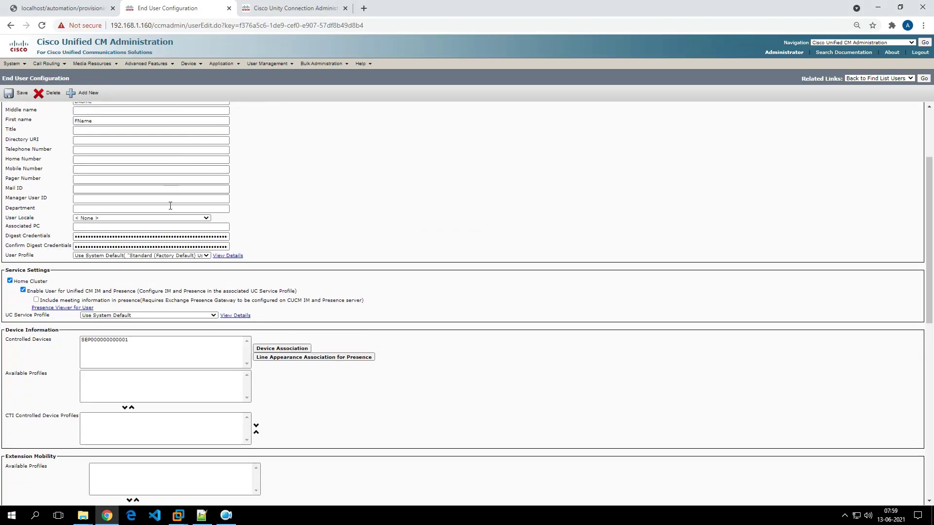
{"action": "scroll", "coordinate": [171, 206], "scroll_direction": "down", "scroll_amount": 1}
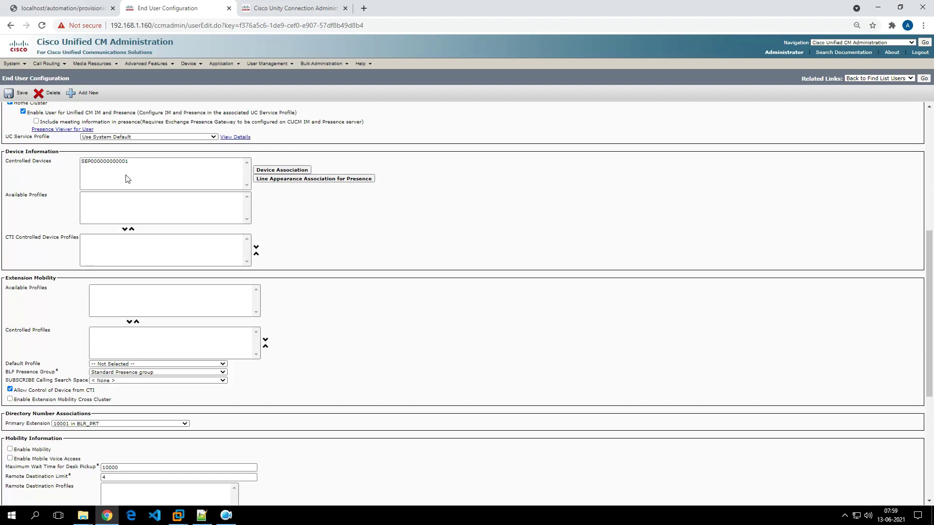
{"action": "scroll", "coordinate": [127, 171], "scroll_direction": "down", "scroll_amount": 3}
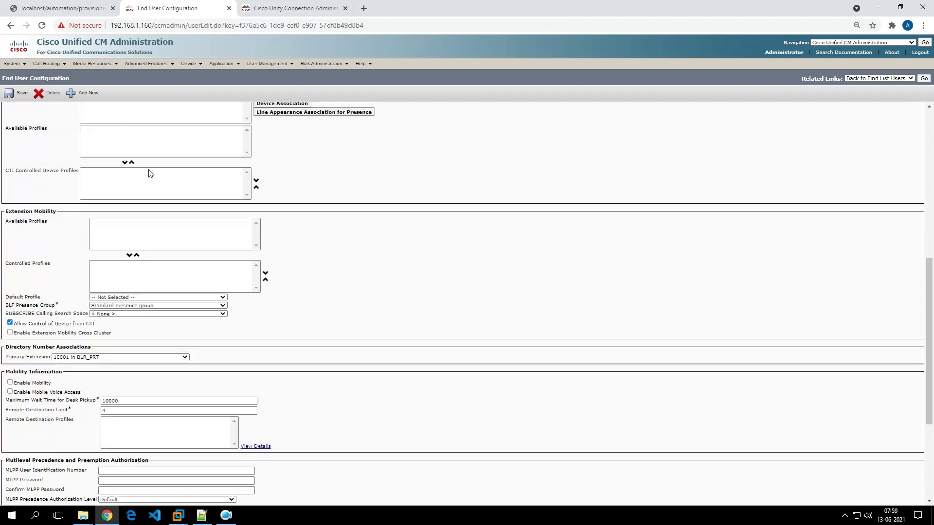
{"action": "scroll", "coordinate": [153, 228], "scroll_direction": "down", "scroll_amount": 2}
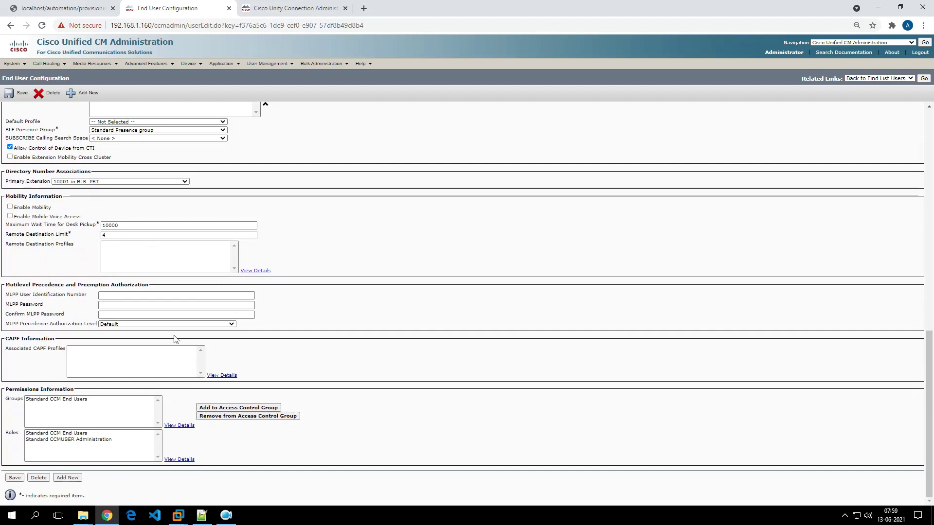
{"action": "mouse_move", "coordinate": [192, 64]}
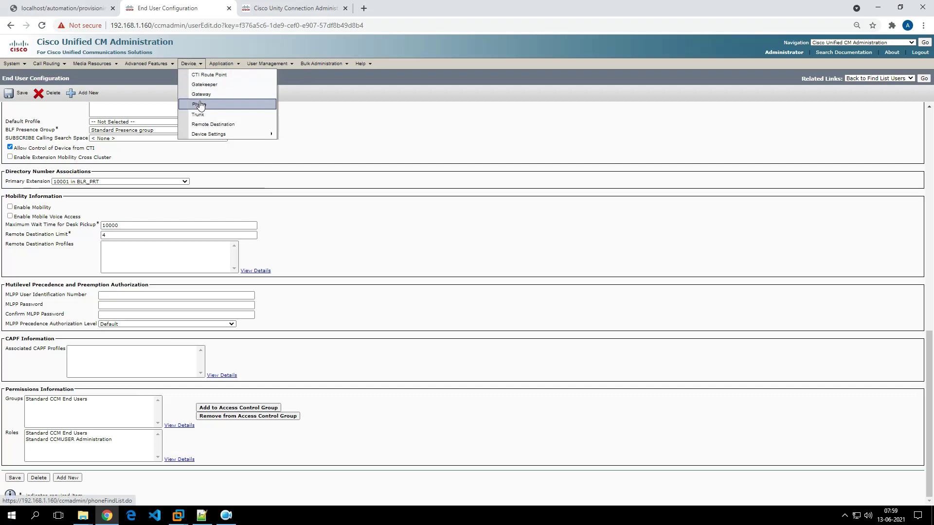
{"action": "left_click", "coordinate": [198, 104]}
{"action": "left_click", "coordinate": [249, 130]}
{"action": "left_click", "coordinate": [250, 125]}
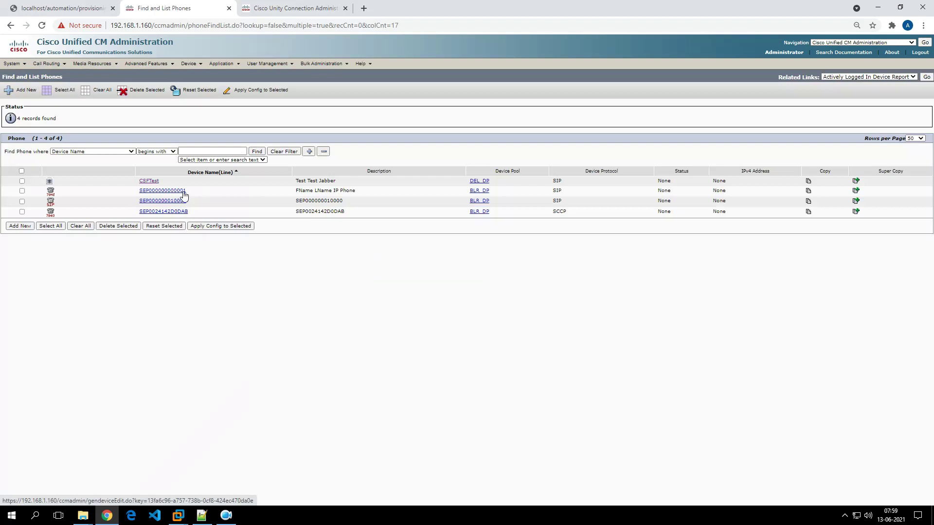
{"action": "left_click", "coordinate": [184, 193]}
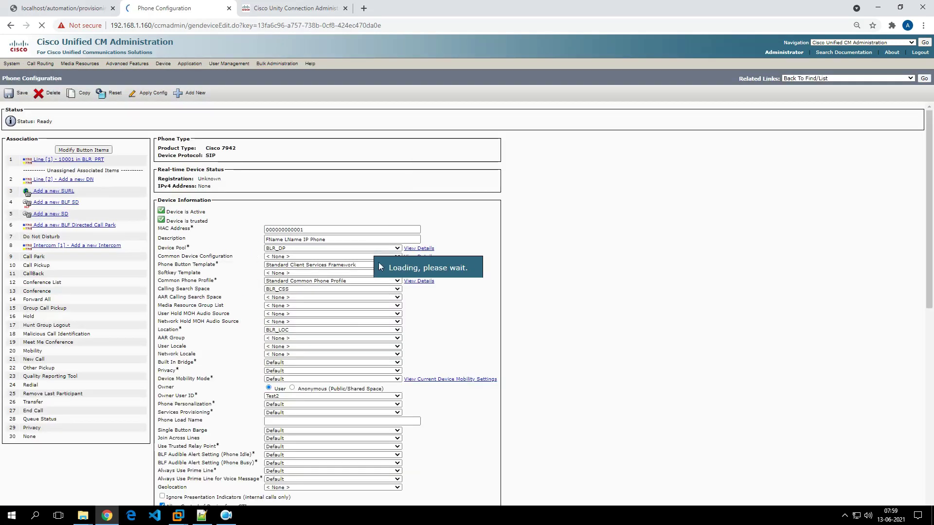
{"action": "left_click_drag", "start_coordinate": [267, 241], "coordinate": [284, 241]}
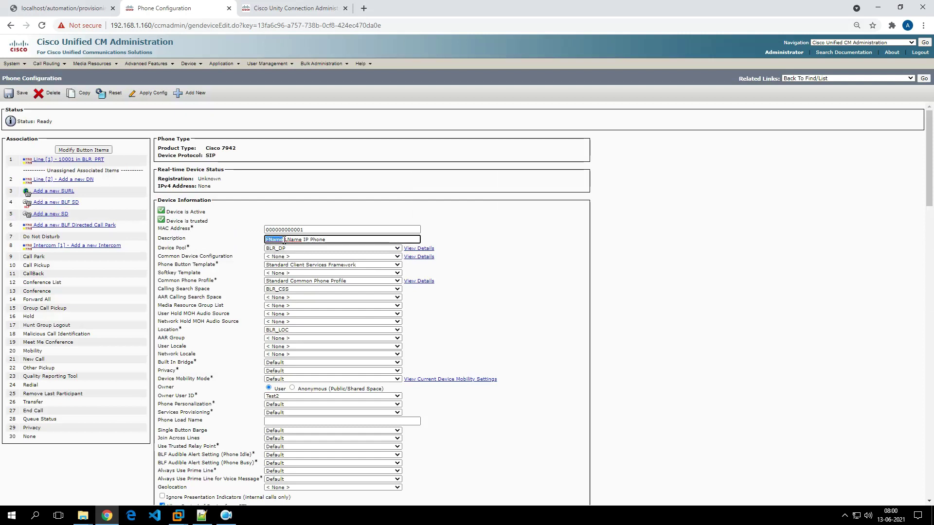
{"action": "left_click_drag", "start_coordinate": [304, 240], "coordinate": [265, 240]}
{"action": "left_click_drag", "start_coordinate": [335, 240], "coordinate": [304, 240]}
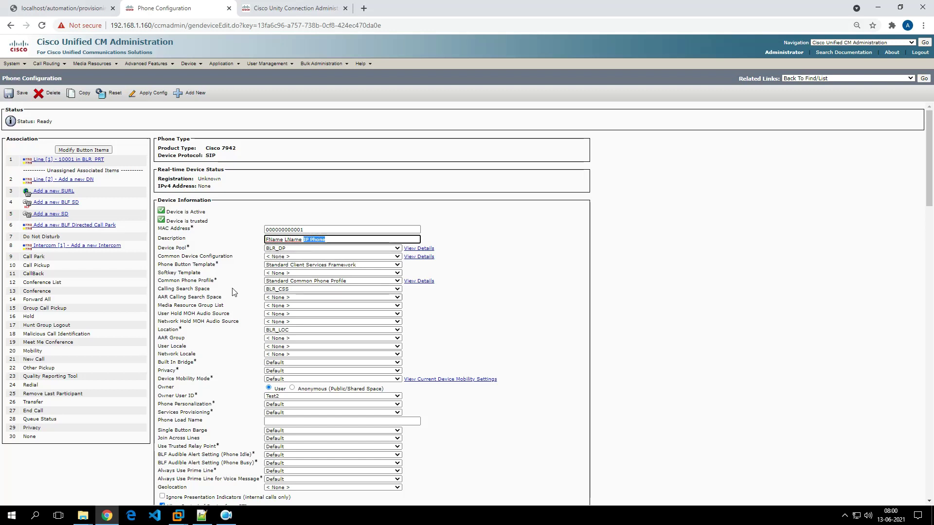
{"action": "scroll", "coordinate": [251, 323], "scroll_direction": "down", "scroll_amount": 3}
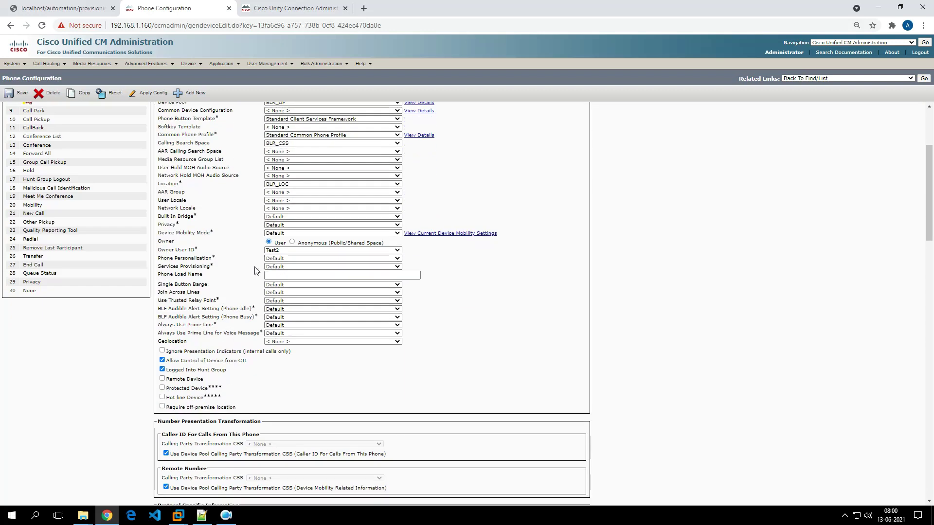
{"action": "scroll", "coordinate": [307, 300], "scroll_direction": "down", "scroll_amount": 1}
{"action": "scroll", "coordinate": [307, 300], "scroll_direction": "down", "scroll_amount": 15}
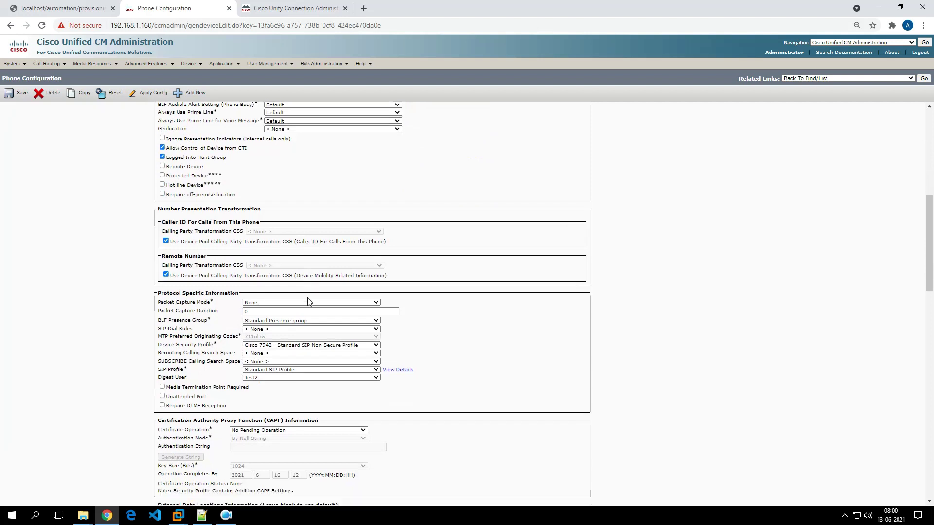
{"action": "scroll", "coordinate": [309, 298], "scroll_direction": "down", "scroll_amount": 5}
{"action": "scroll", "coordinate": [311, 300], "scroll_direction": "up", "scroll_amount": 20}
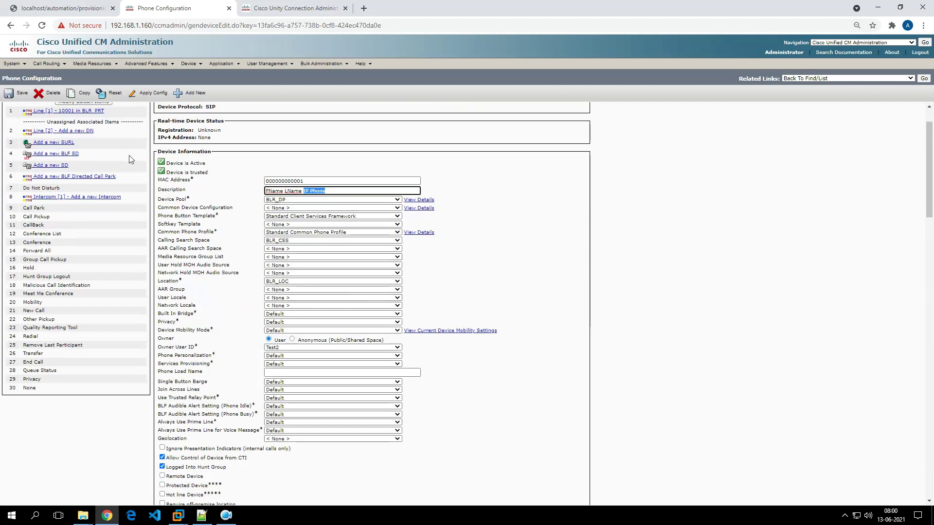
{"action": "scroll", "coordinate": [67, 148], "scroll_direction": "up", "scroll_amount": 1}
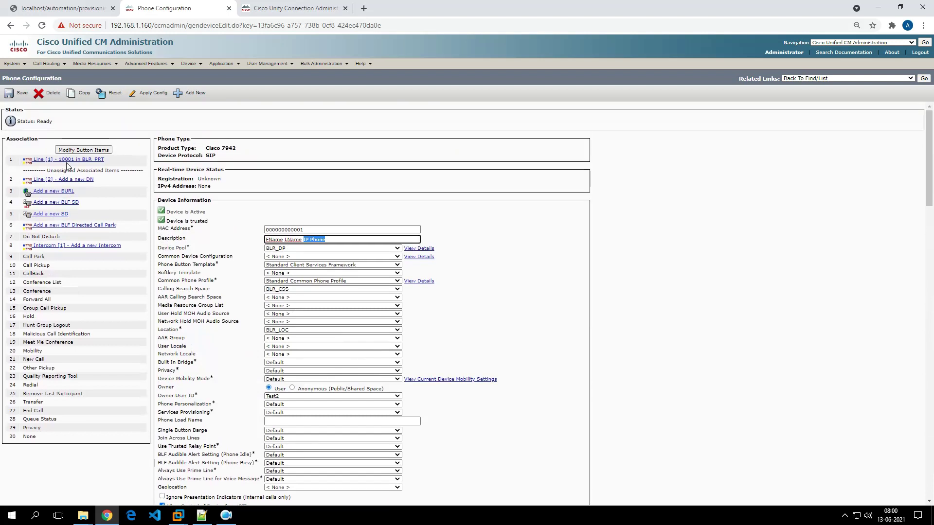
- Open line 1's directory number 10001 in BLR_PRT and scroll through its configuration
{"action": "left_click", "coordinate": [67, 161]}
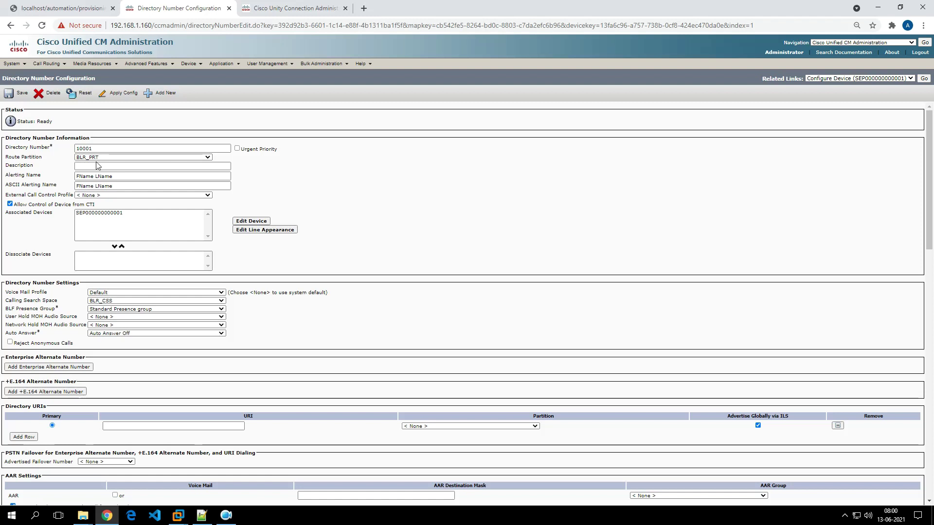
{"action": "scroll", "coordinate": [124, 185], "scroll_direction": "down", "scroll_amount": 1}
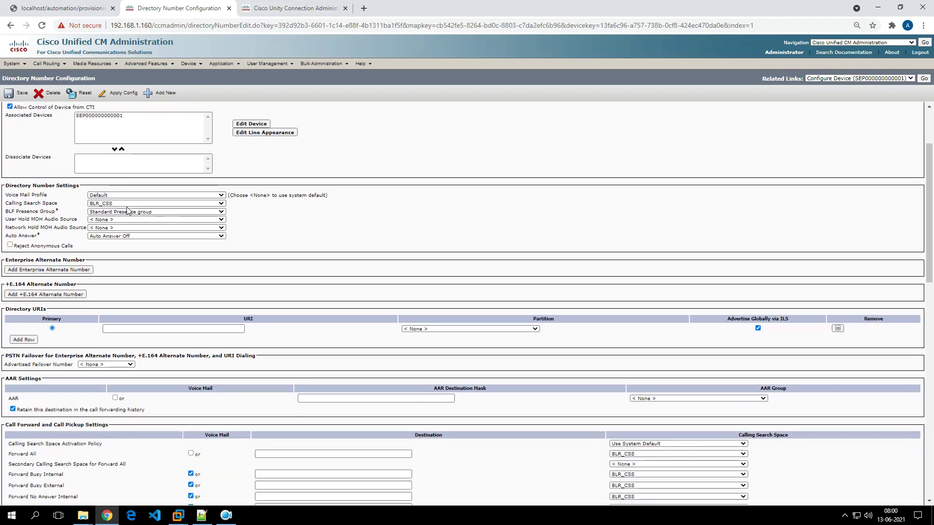
{"action": "scroll", "coordinate": [128, 204], "scroll_direction": "down", "scroll_amount": 2}
{"action": "scroll", "coordinate": [128, 211], "scroll_direction": "down", "scroll_amount": 3}
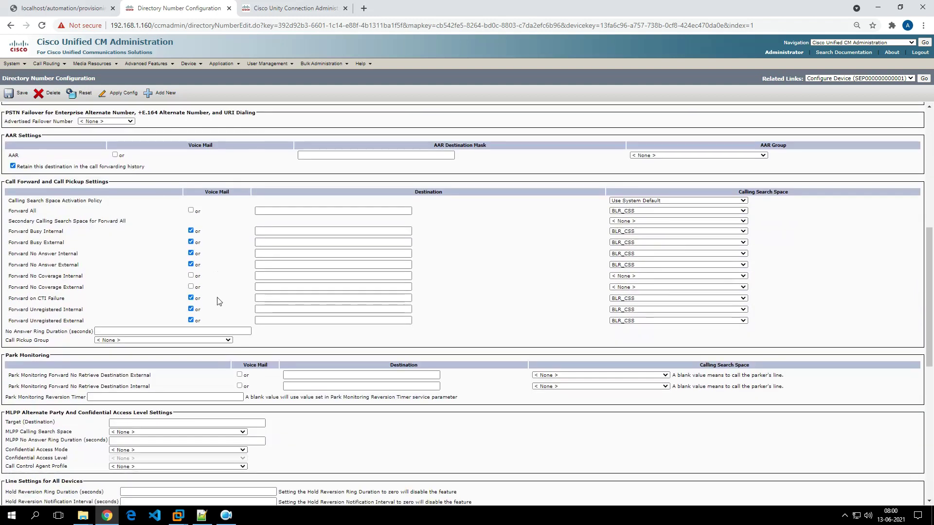
{"action": "scroll", "coordinate": [215, 229], "scroll_direction": "down", "scroll_amount": 8}
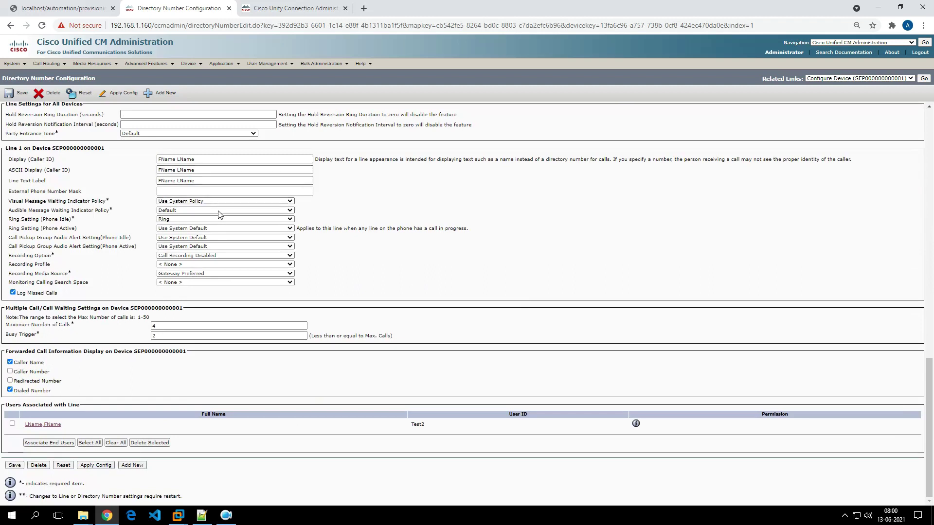
{"action": "scroll", "coordinate": [218, 215], "scroll_direction": "up", "scroll_amount": 15}
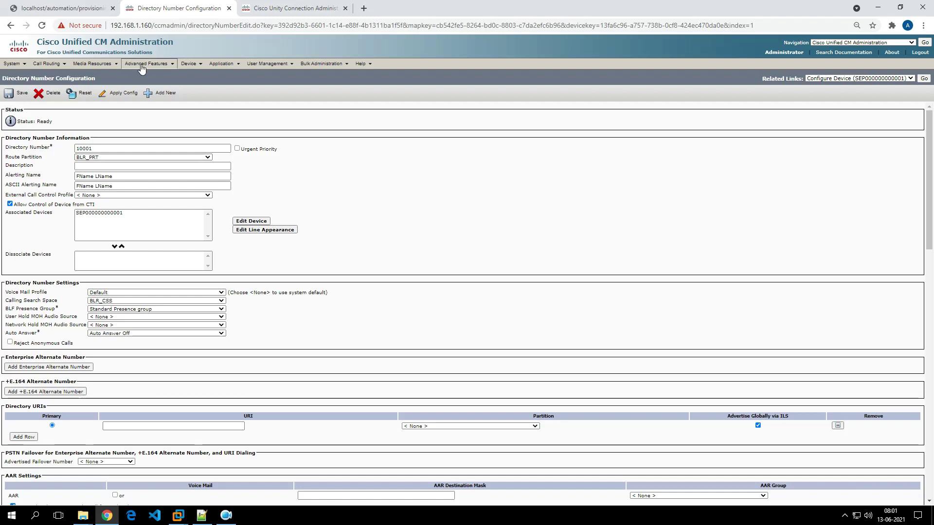
- Check the existing end user IDs in CUCM's End User list
{"action": "mouse_move", "coordinate": [267, 64]}
{"action": "left_click", "coordinate": [271, 83]}
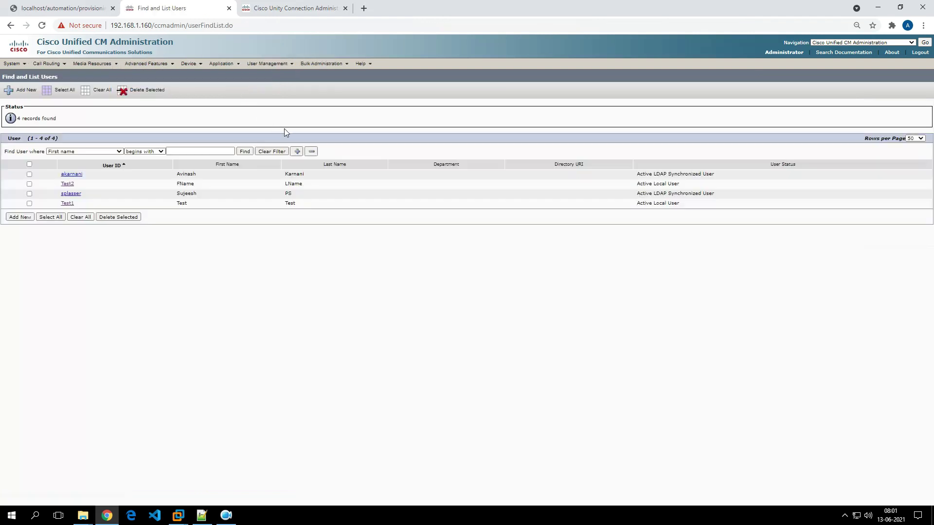
{"action": "left_click", "coordinate": [95, 4]}
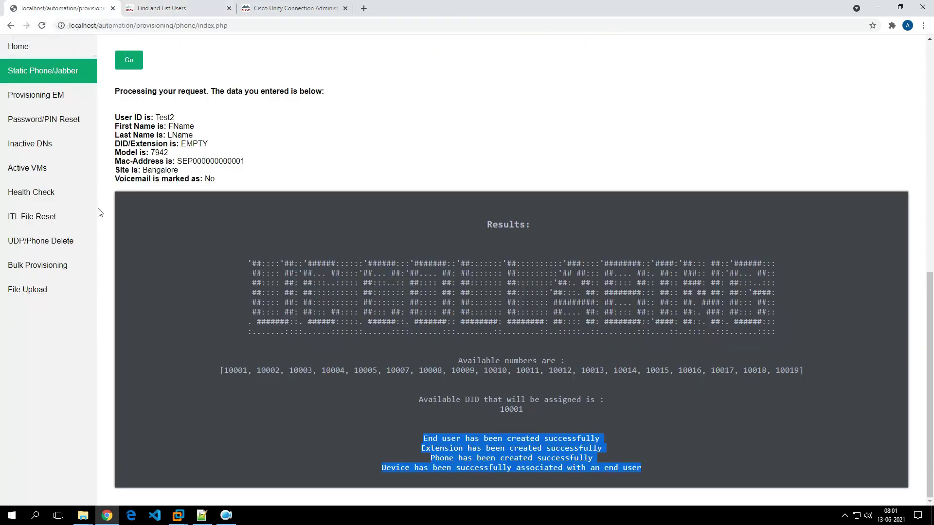
- Submit a UDP/Phone Delete request for user Test1
{"action": "left_click", "coordinate": [71, 252]}
{"action": "left_click", "coordinate": [152, 160]}
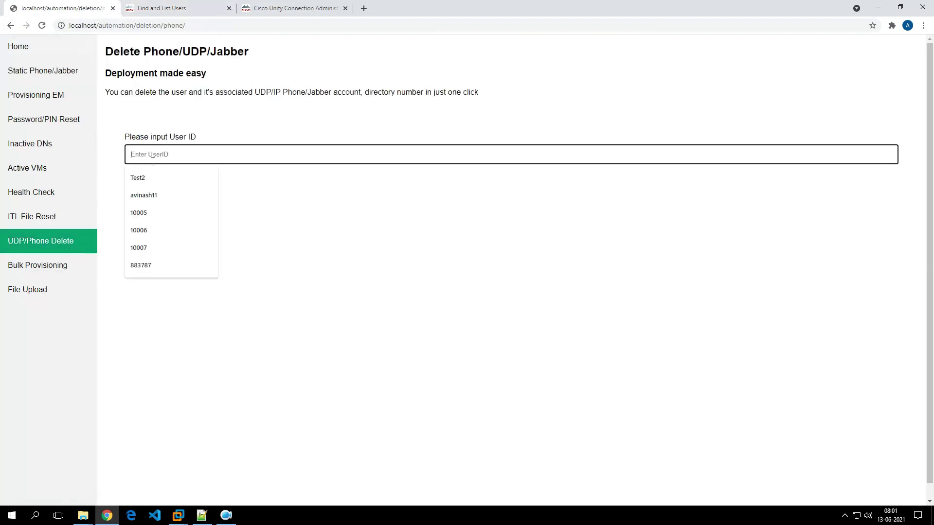
{"action": "type", "text": "Test"}
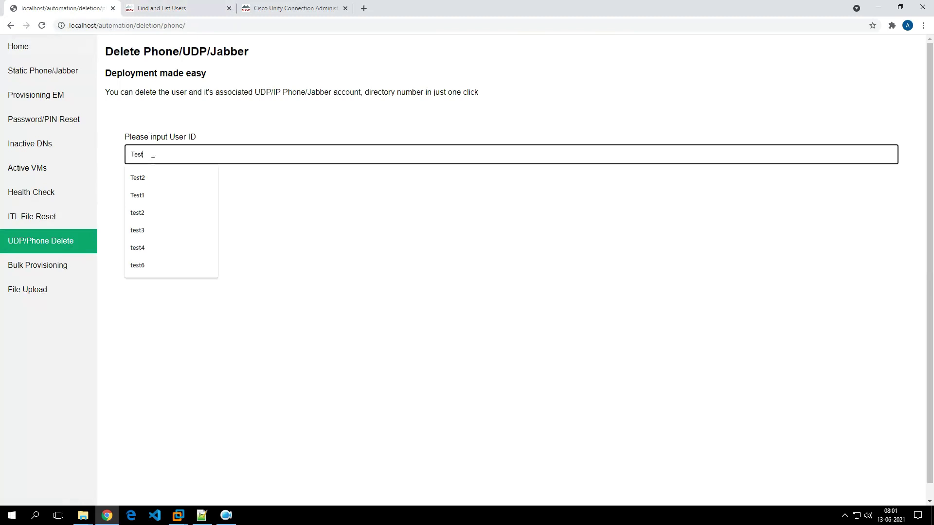
{"action": "left_click", "coordinate": [182, 7]}
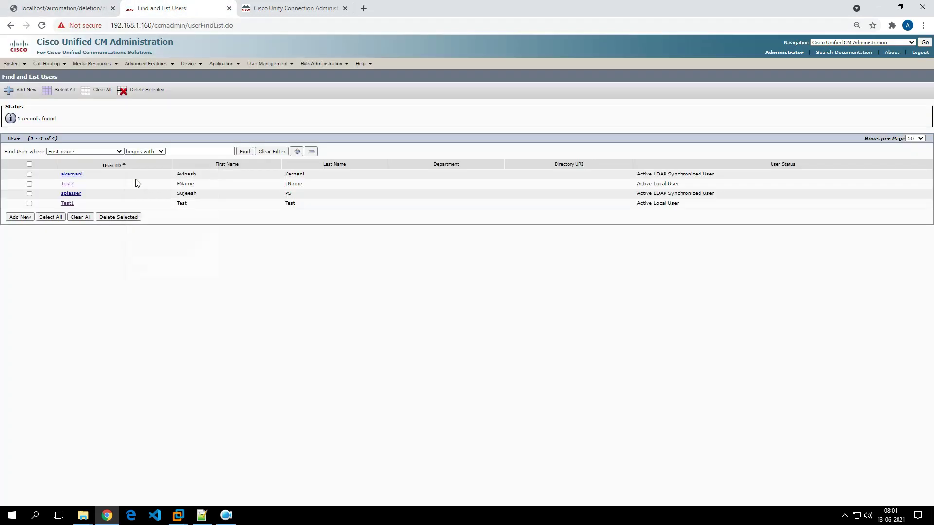
{"action": "left_click", "coordinate": [73, 8]}
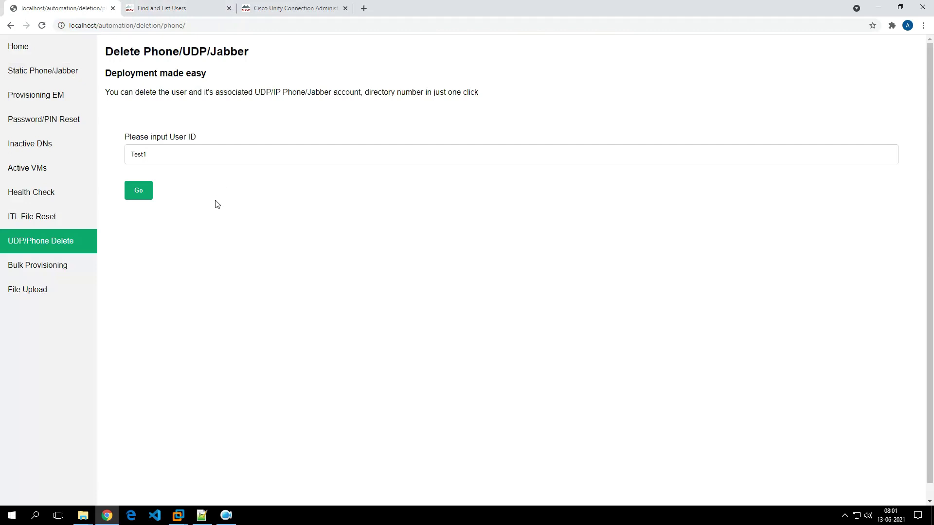
{"action": "left_click", "coordinate": [145, 199]}
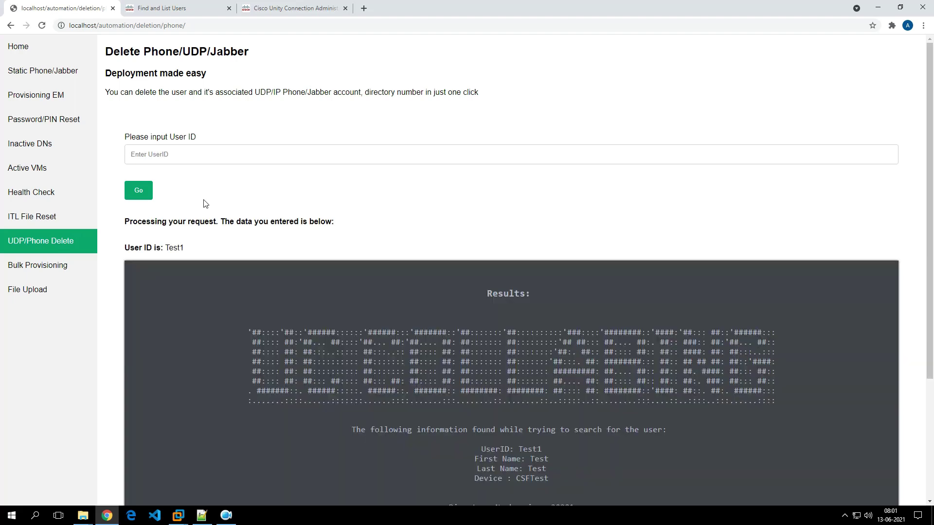
- Highlight Test1's user details, directory number and voicemail account lines in the results
{"action": "scroll", "coordinate": [285, 358], "scroll_direction": "down", "scroll_amount": 4}
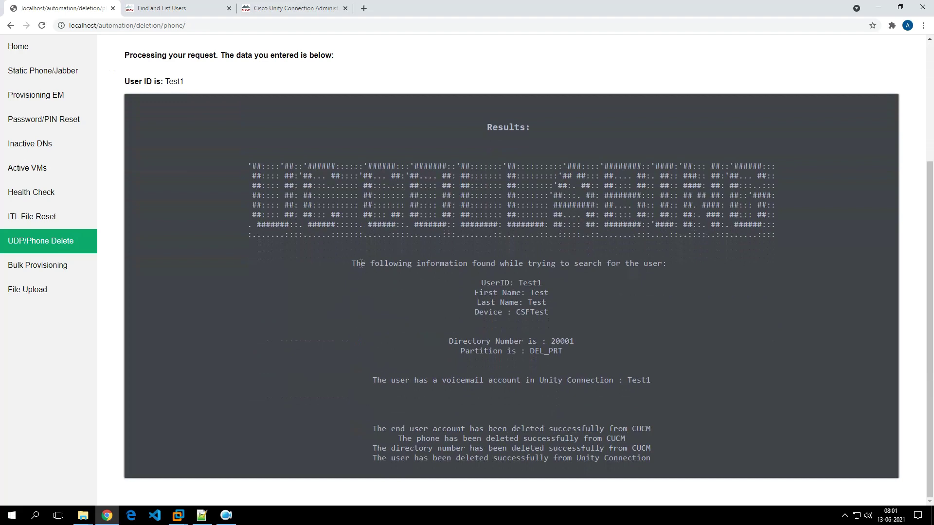
{"action": "left_click_drag", "start_coordinate": [485, 284], "coordinate": [547, 313]}
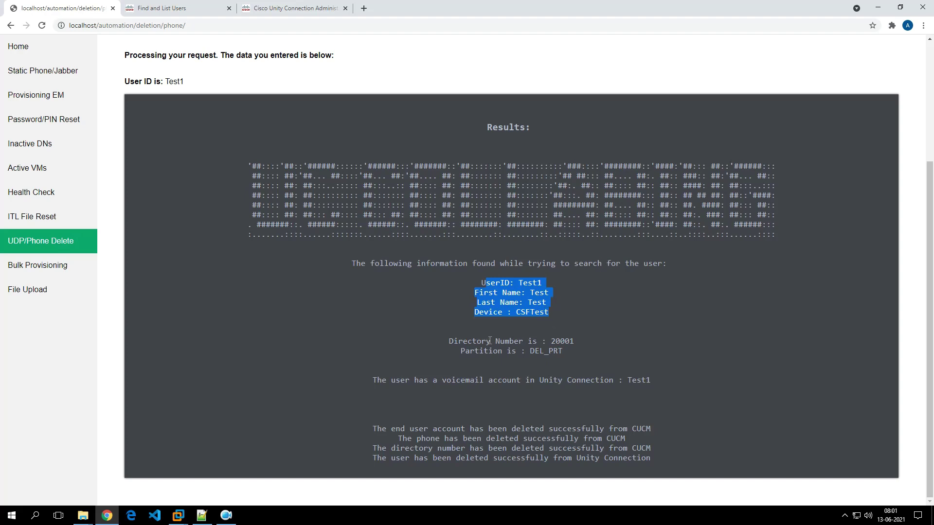
{"action": "left_click_drag", "start_coordinate": [456, 339], "coordinate": [514, 333]}
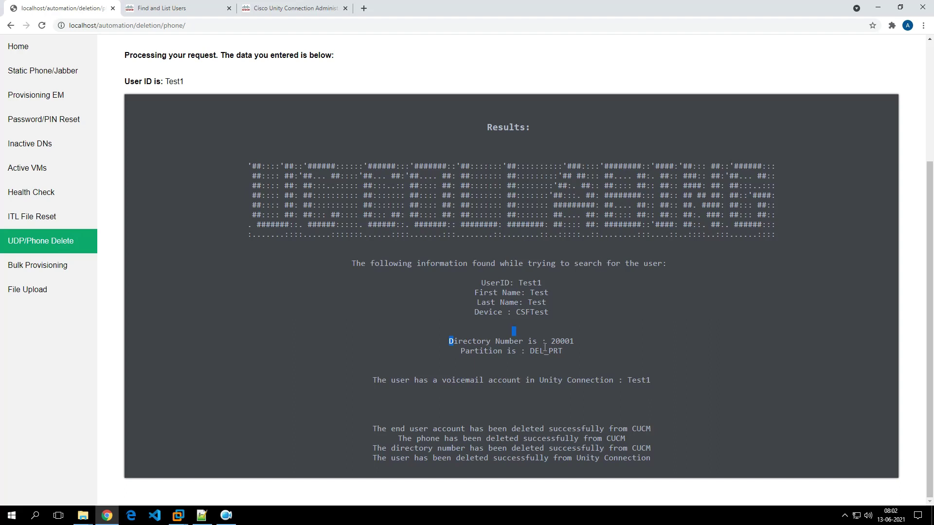
{"action": "left_click", "coordinate": [529, 352]}
{"action": "left_click_drag", "start_coordinate": [379, 380], "coordinate": [651, 384]}
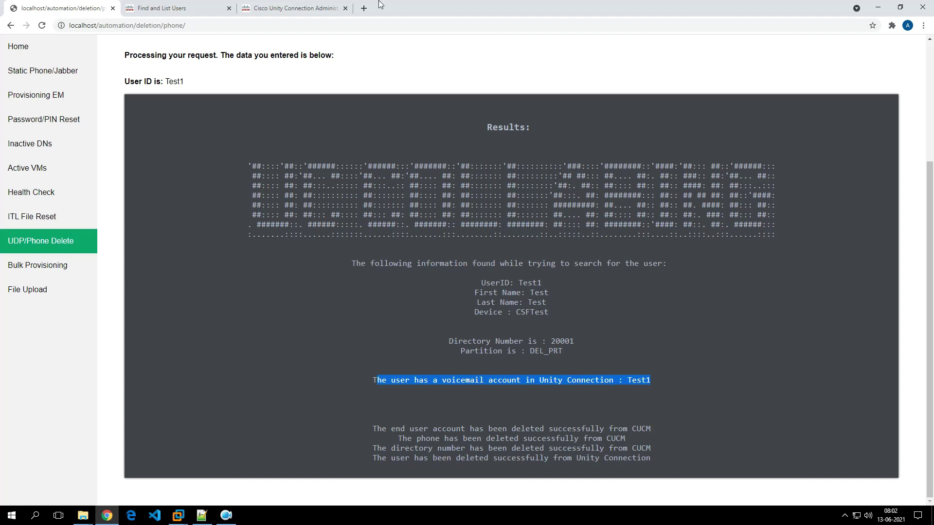
- Rerun the Unity Connection user search to confirm Test1 is gone, then highlight the deletion successes
{"action": "left_click", "coordinate": [311, 8]}
{"action": "left_click", "coordinate": [370, 194]}
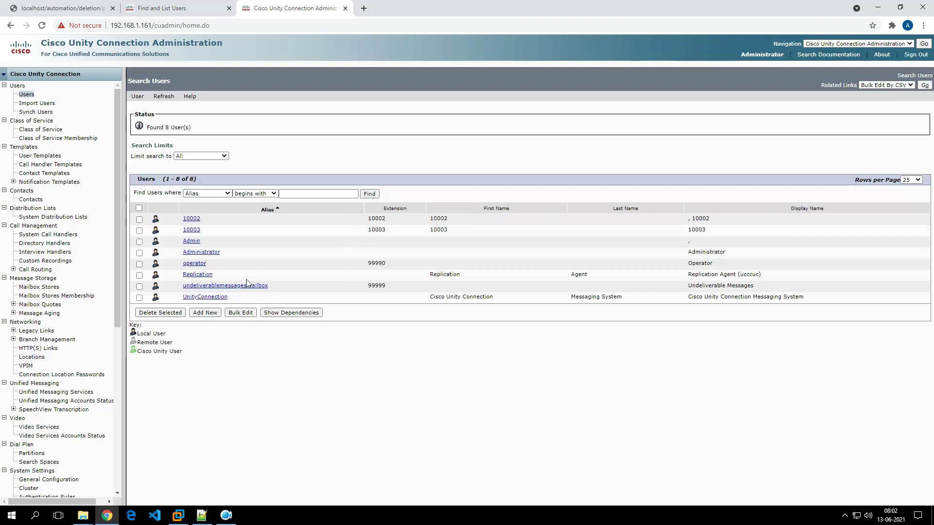
{"action": "left_click", "coordinate": [87, 8]}
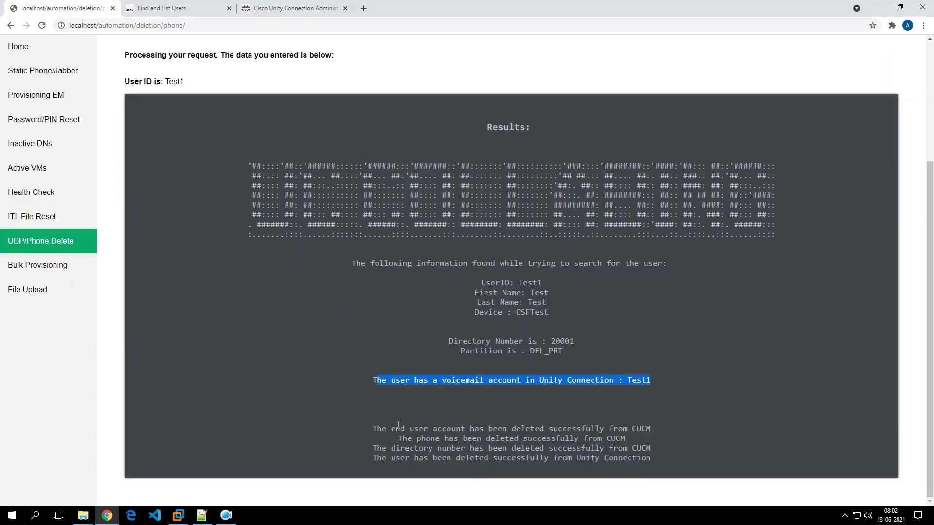
{"action": "left_click_drag", "start_coordinate": [387, 428], "coordinate": [651, 461]}
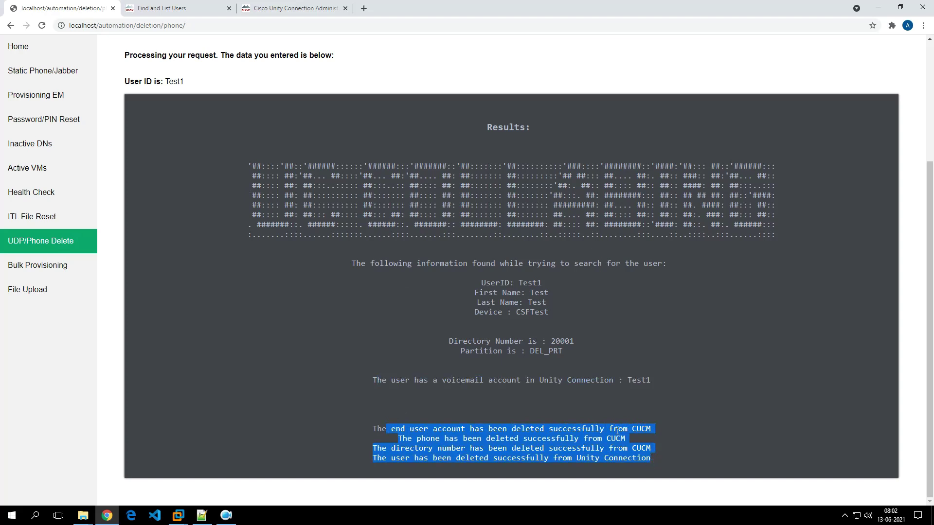
- Refresh CUCM's end user list and open the phone list to confirm Test1 and its phone are gone
{"action": "left_click", "coordinate": [181, 9]}
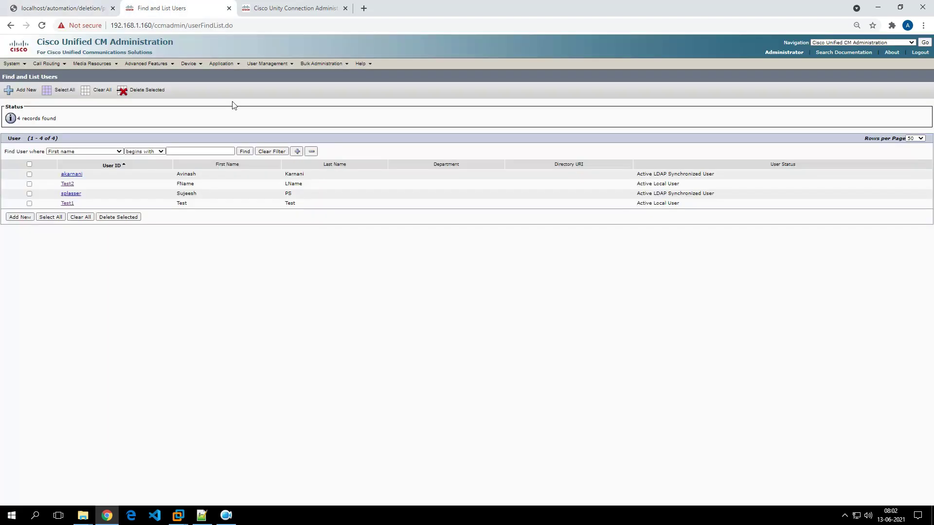
{"action": "left_click", "coordinate": [244, 151]}
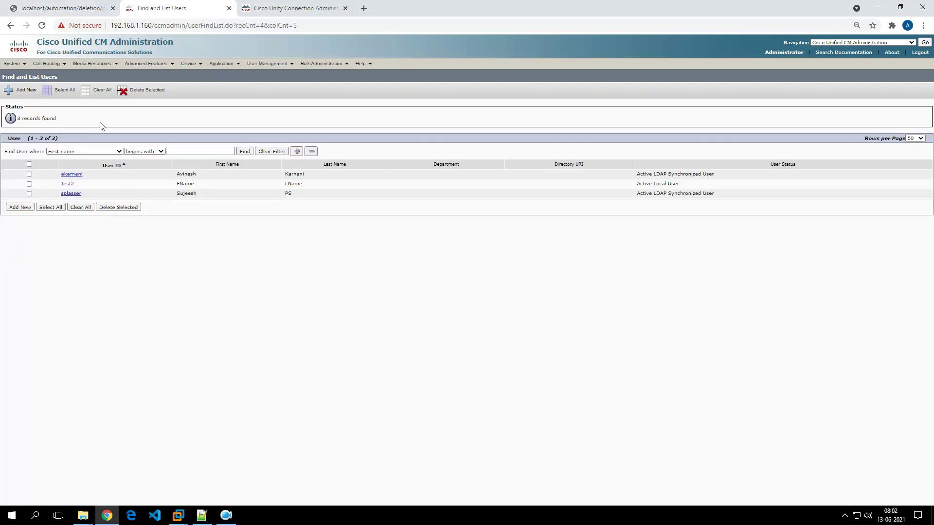
{"action": "mouse_move", "coordinate": [195, 67]}
{"action": "left_click", "coordinate": [198, 107]}
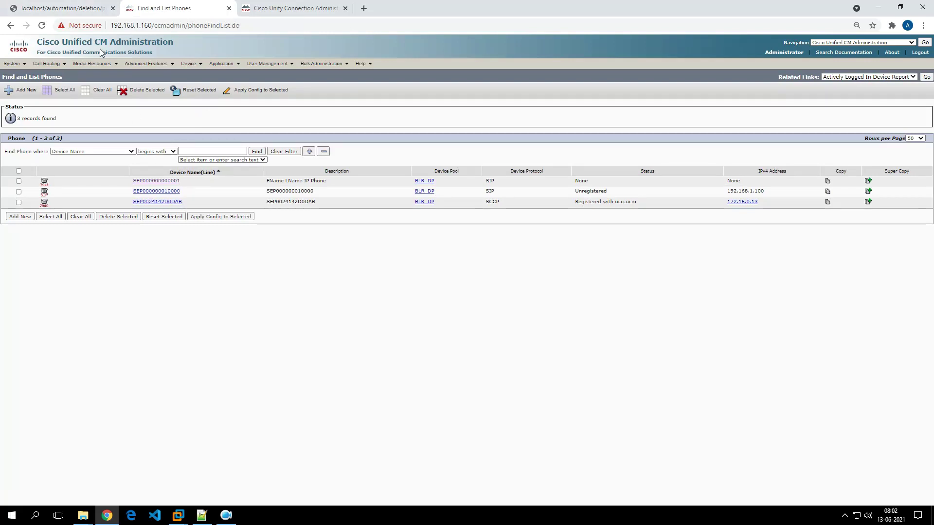
{"action": "left_click", "coordinate": [67, 5]}
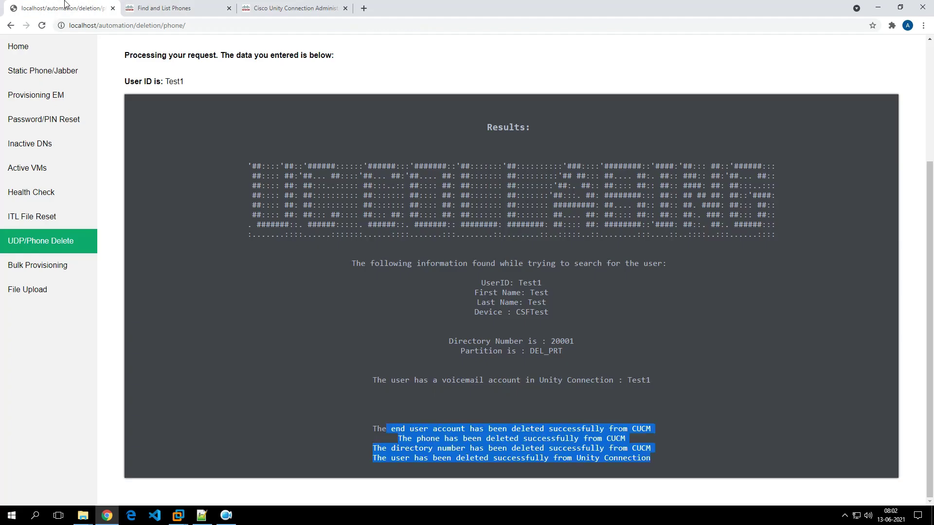
{"action": "left_click", "coordinate": [158, 7]}
- Check the Route Plan Report for number 20001, then start a fresh UDP/Phone Delete form
{"action": "mouse_move", "coordinate": [67, 62]}
{"action": "left_click", "coordinate": [74, 224]}
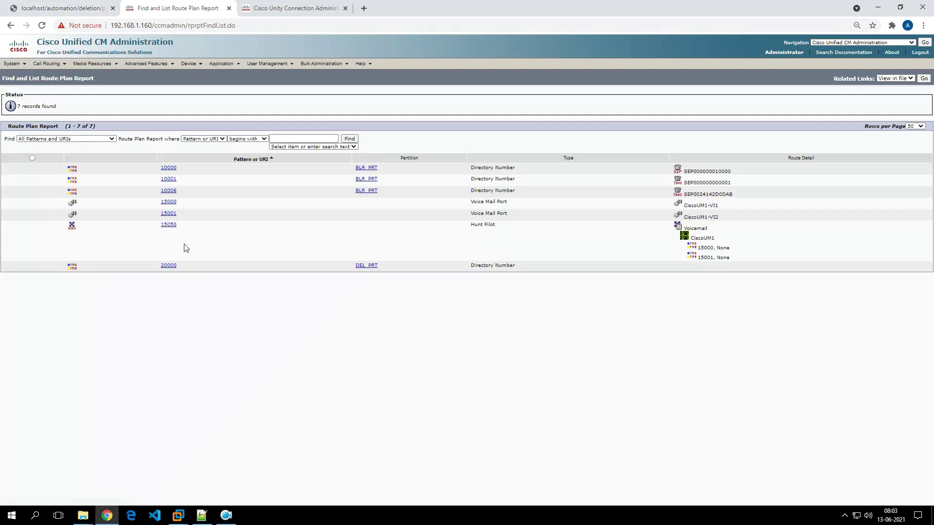
{"action": "key", "text": "ctrl+shift+Tab"}
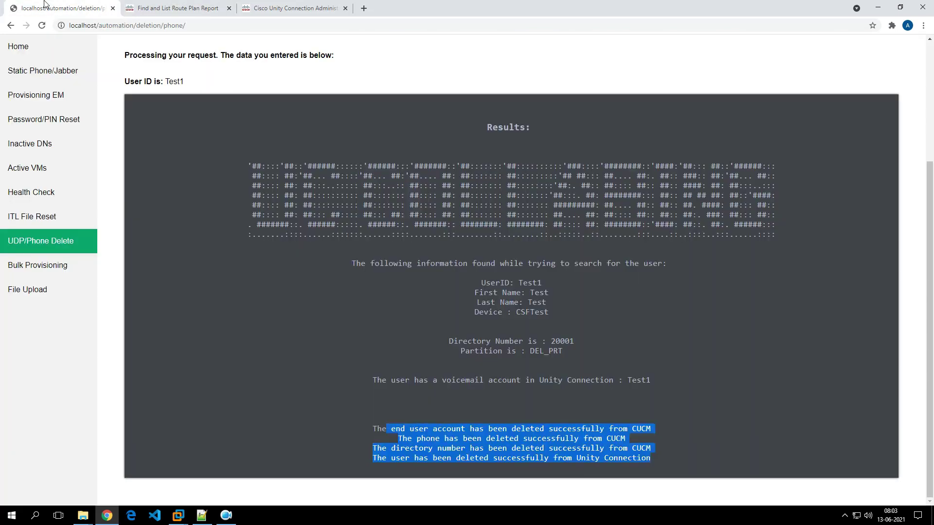
{"action": "left_click", "coordinate": [273, 8]}
{"action": "key", "text": "ctrl+Tab"}
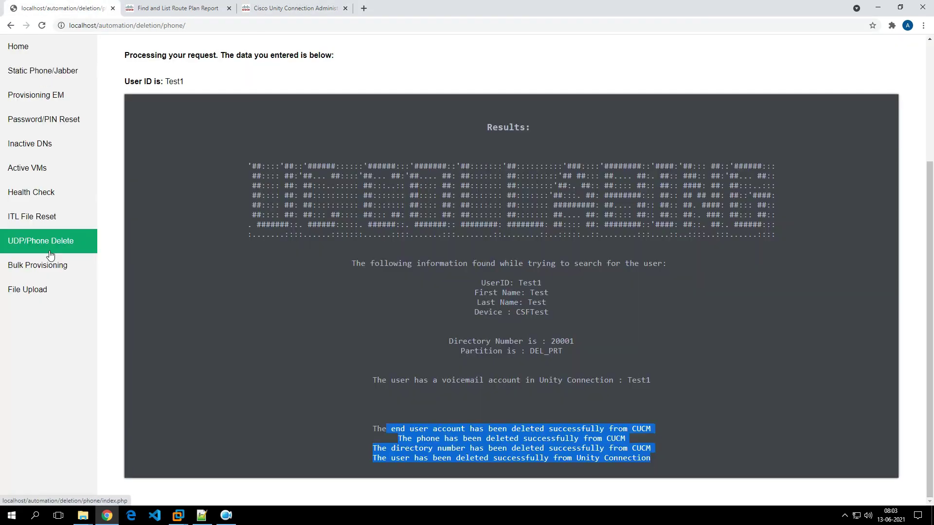
{"action": "left_click", "coordinate": [22, 246]}
- Run the UDP/Phone Delete for user Test2
{"action": "left_click", "coordinate": [160, 160]}
{"action": "type", "text": "Test2"}
{"action": "key", "text": "Tab"}
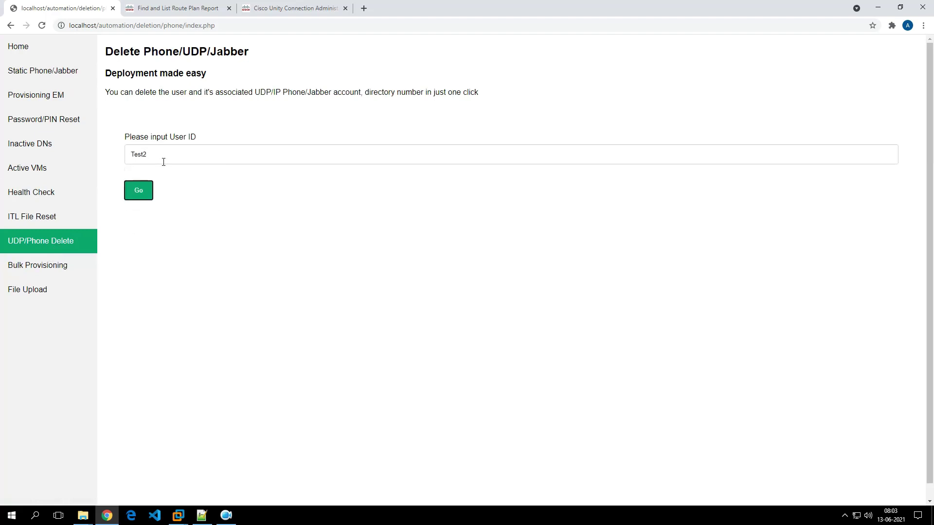
{"action": "left_click", "coordinate": [141, 194]}
- Highlight Test2's user details, directory number, absent Unity Connection account and three CUCM deletion successes
{"action": "scroll", "coordinate": [252, 229], "scroll_direction": "down", "scroll_amount": 3}
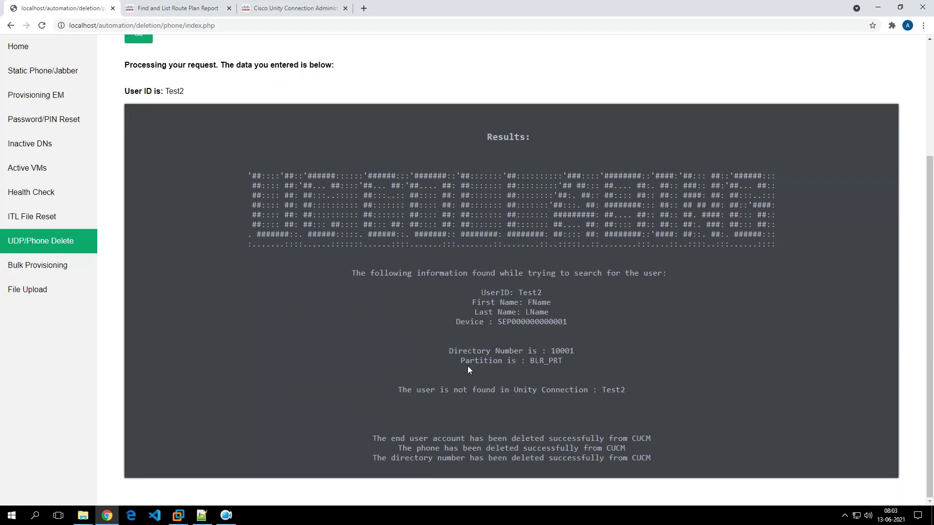
{"action": "left_click_drag", "start_coordinate": [480, 292], "coordinate": [564, 320]}
{"action": "left_click_drag", "start_coordinate": [448, 349], "coordinate": [573, 363]}
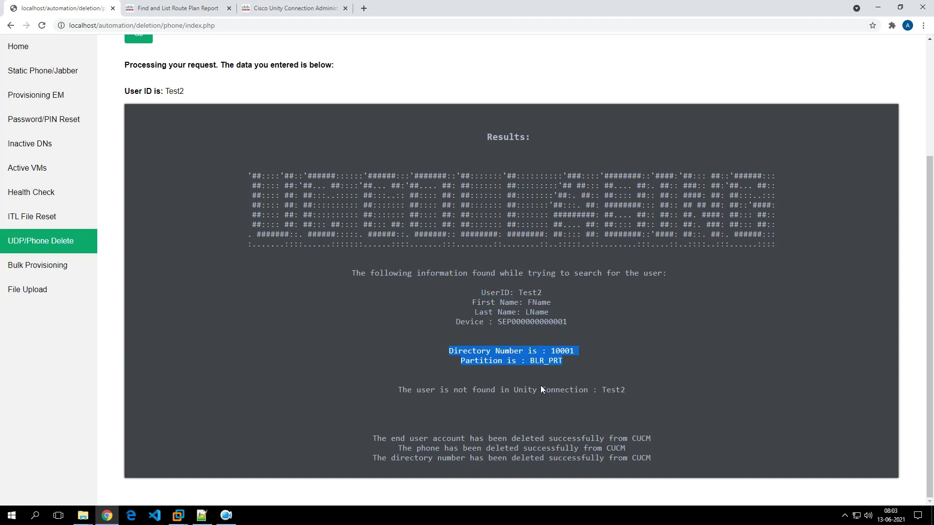
{"action": "left_click_drag", "start_coordinate": [401, 391], "coordinate": [623, 391]}
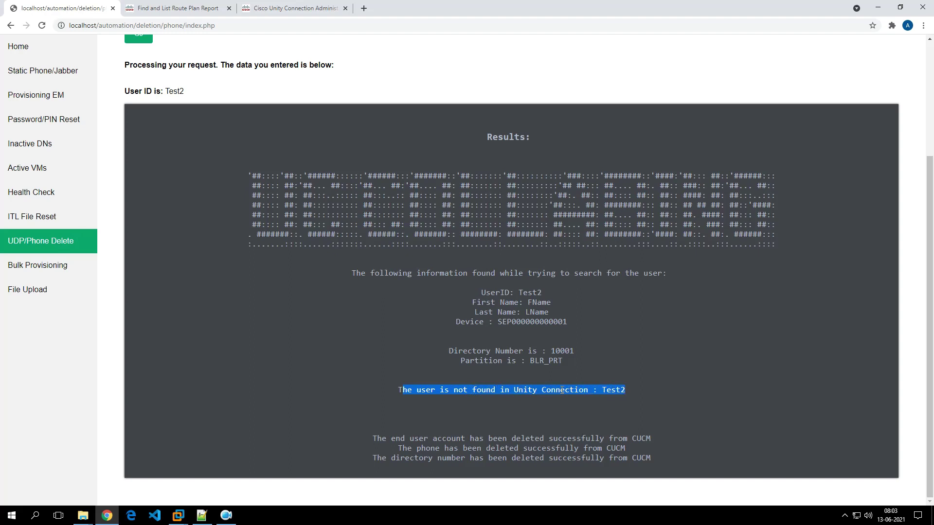
{"action": "left_click_drag", "start_coordinate": [374, 438], "coordinate": [646, 463]}
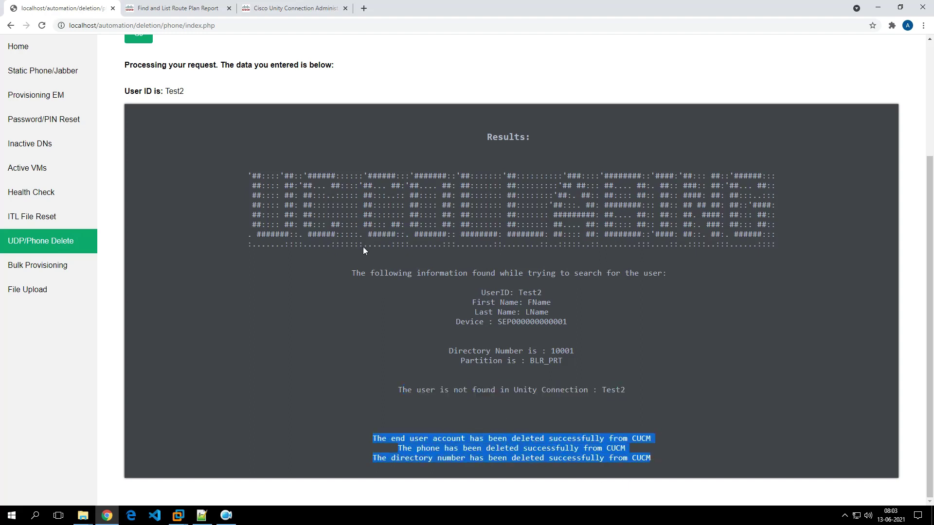
{"action": "left_click", "coordinate": [165, 8]}
{"action": "mouse_move", "coordinate": [268, 63]}
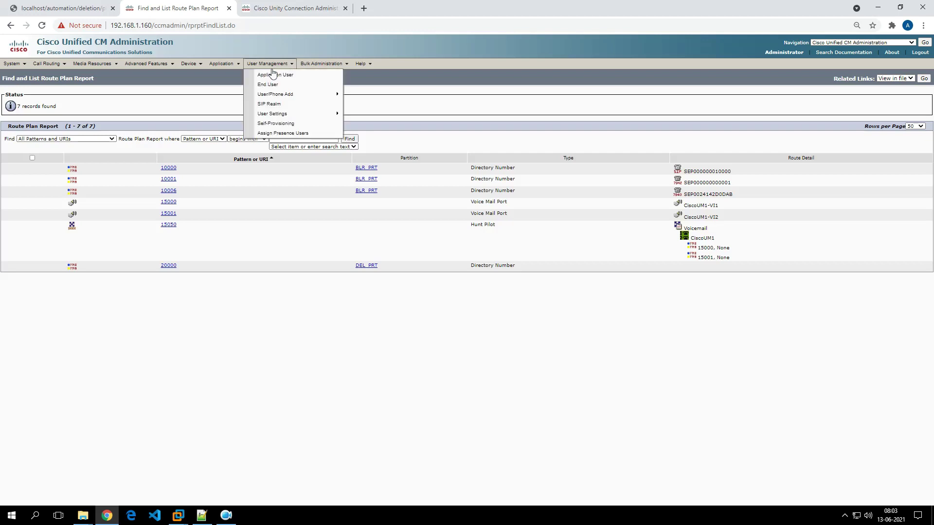
{"action": "left_click", "coordinate": [275, 85]}
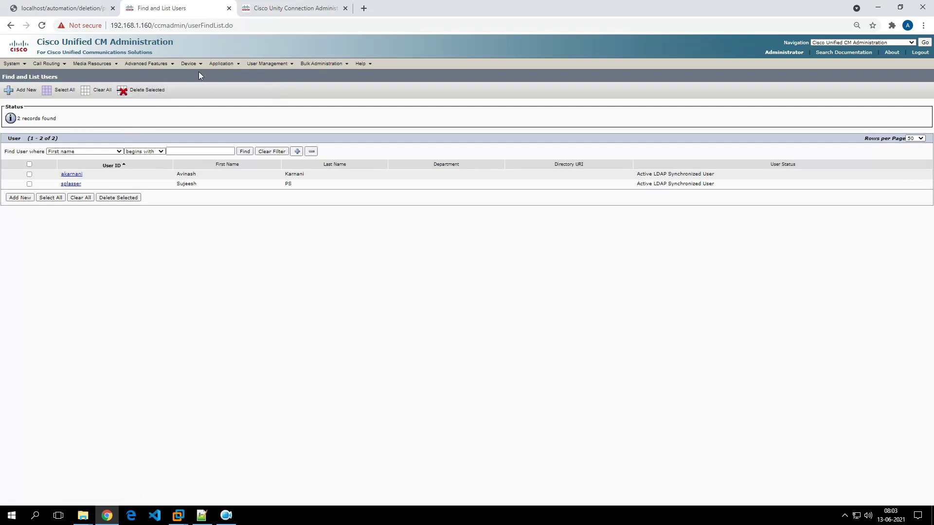
{"action": "mouse_move", "coordinate": [190, 64]}
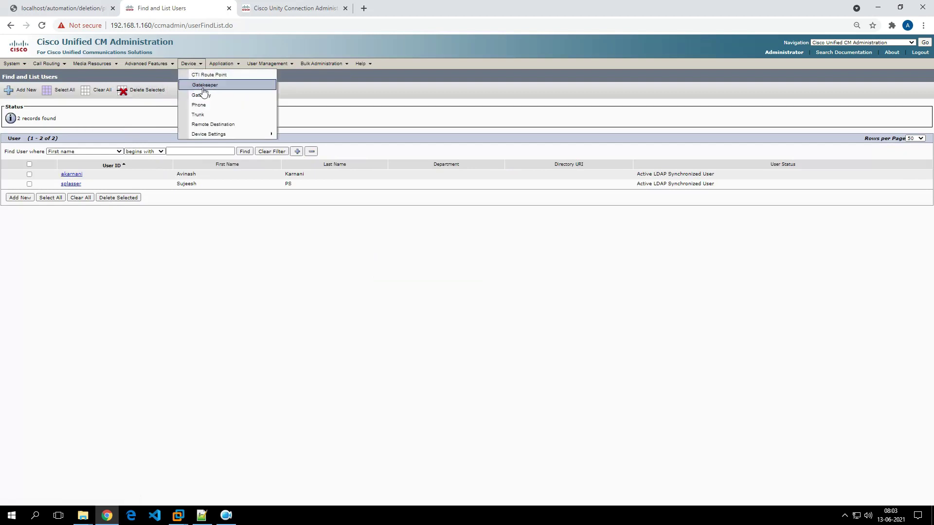
{"action": "left_click", "coordinate": [197, 102]}
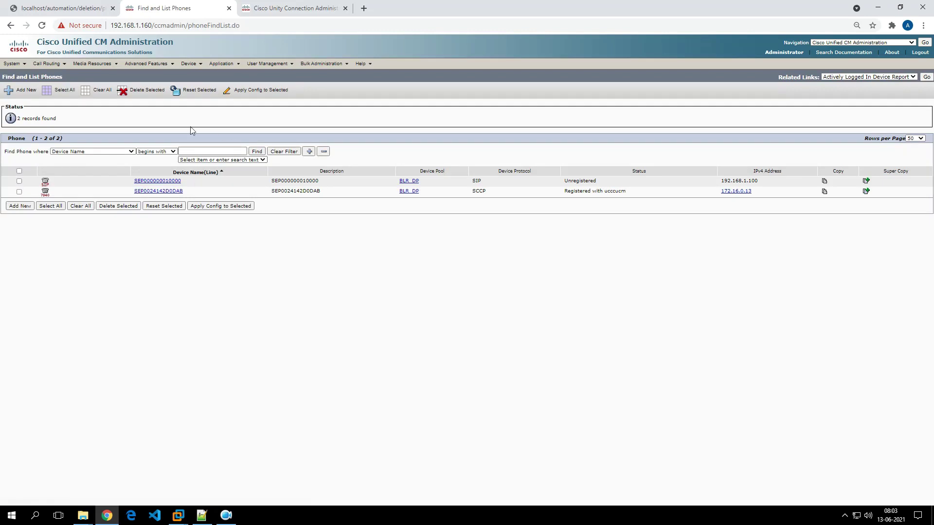
- Confirm number 10001 is gone from the Route Plan Report, then return to the portal's deletion results
{"action": "mouse_move", "coordinate": [46, 63]}
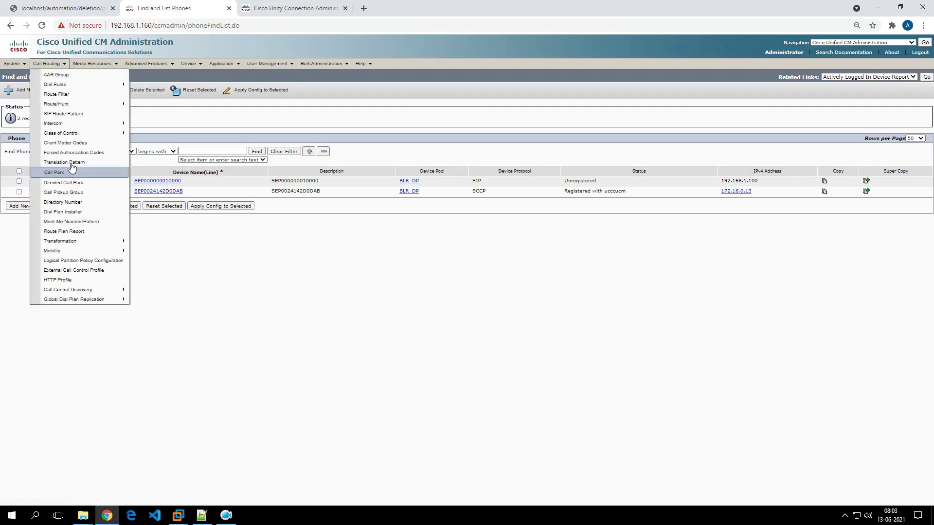
{"action": "left_click", "coordinate": [83, 232]}
{"action": "left_click", "coordinate": [73, 7]}
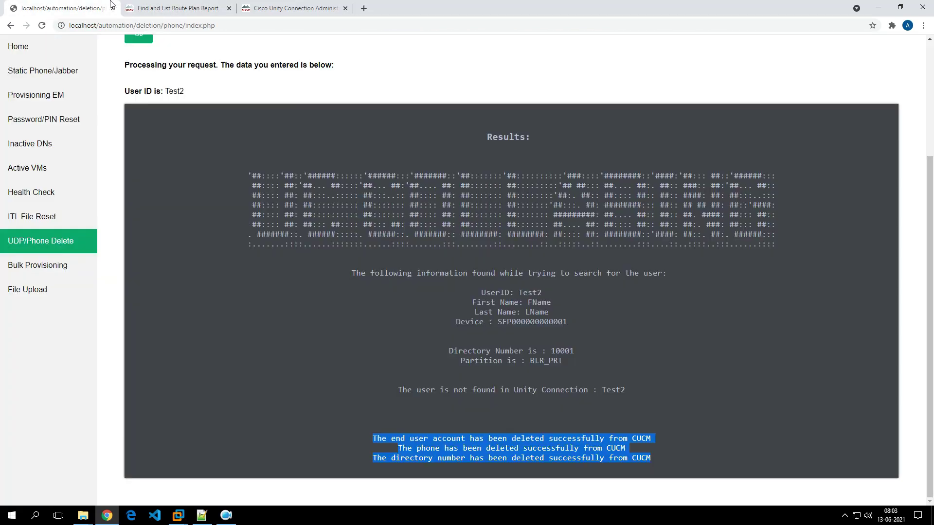
{"action": "left_click", "coordinate": [181, 4]}
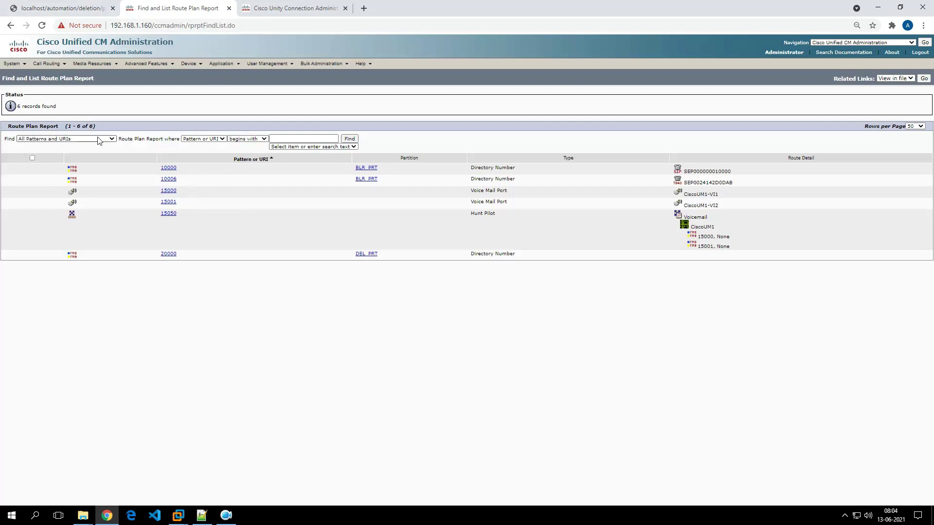
{"action": "left_click", "coordinate": [75, 9]}
{"action": "scroll", "coordinate": [160, 213], "scroll_direction": "up", "scroll_amount": 2}
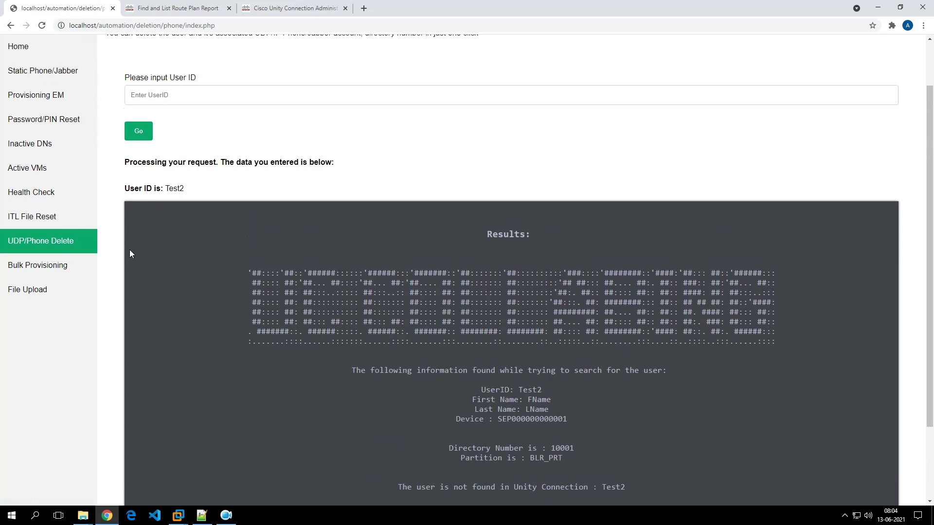
- Start an Extension Mobility profile for user ID Test3 with first and last names
{"action": "left_click", "coordinate": [26, 104]}
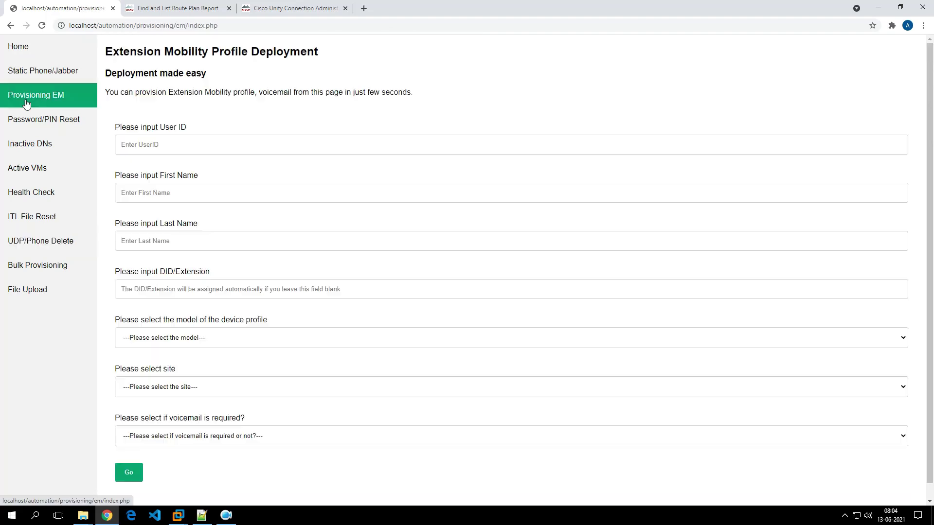
{"action": "left_click", "coordinate": [142, 150]}
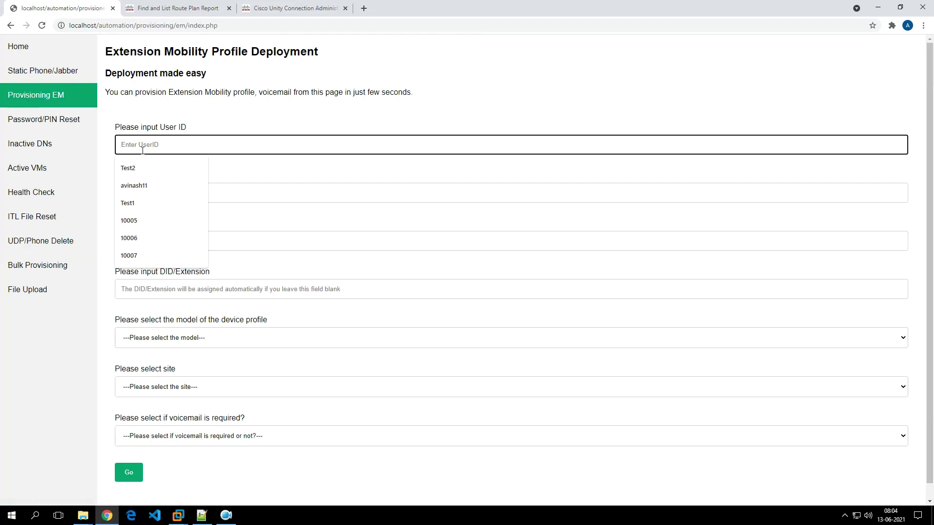
{"action": "type", "text": "T"}
{"action": "key", "text": "BackSpace"}
{"action": "key", "text": "BackSpace"}
{"action": "type", "text": "Test3"}
{"action": "key", "text": "Tab"}
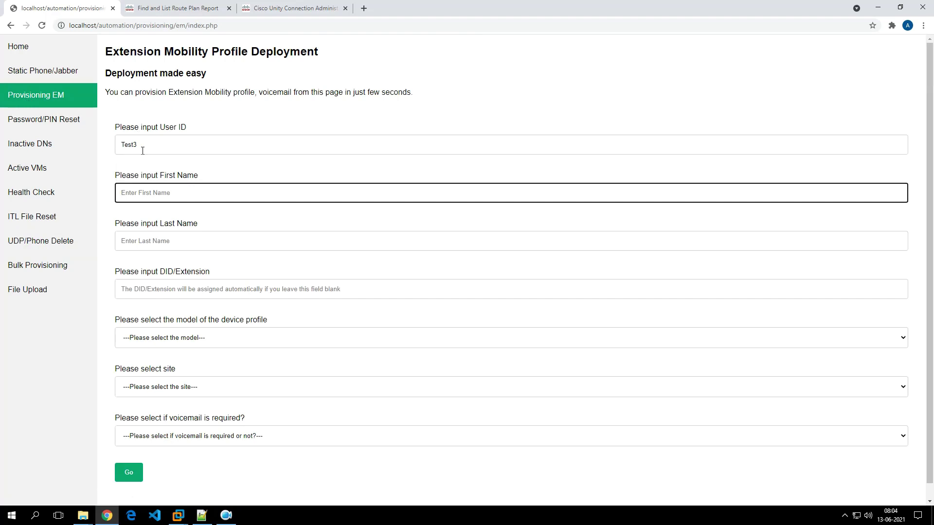
{"action": "type", "text": "T3"}
{"action": "key", "text": "Tab"}
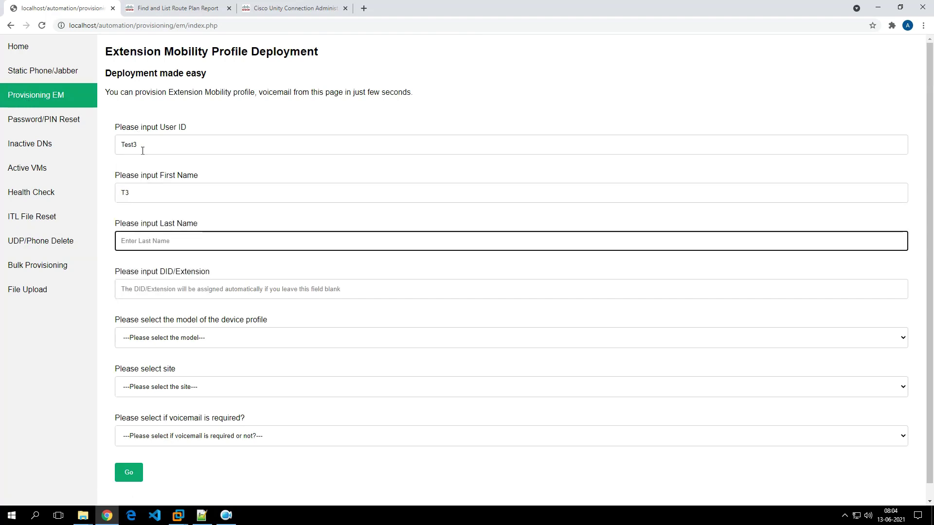
{"action": "type", "text": "T3"}
{"action": "key", "text": "BackSpace"}
{"action": "key", "text": "BackSpace"}
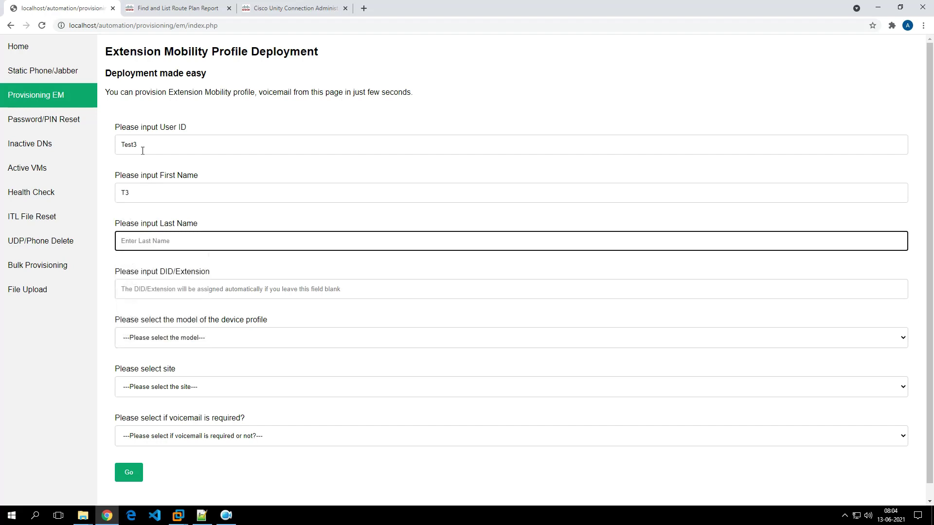
{"action": "type", "text": "Test"}
{"action": "key", "text": "Tab"}
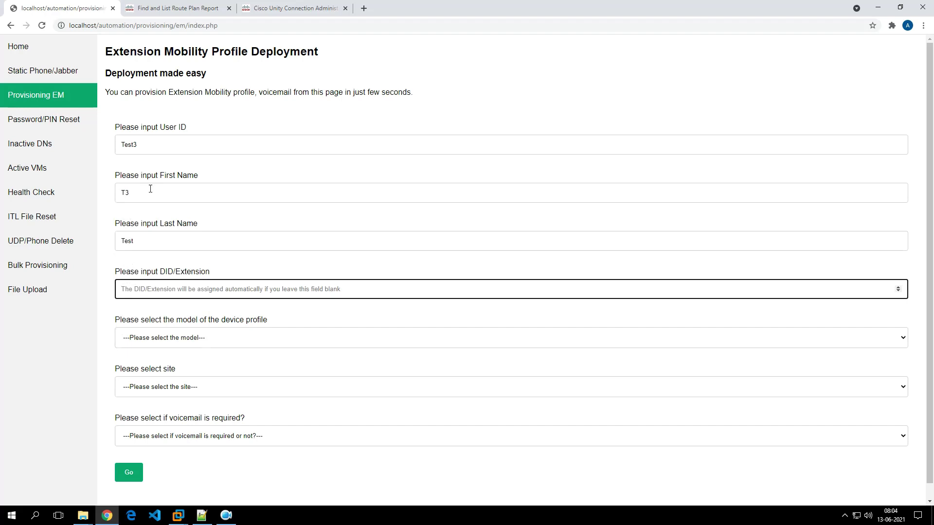
- Choose device model Cisco 7962, site Bangalore and voicemail Yes, then submit
{"action": "scroll", "coordinate": [143, 170], "scroll_direction": "down", "scroll_amount": 1}
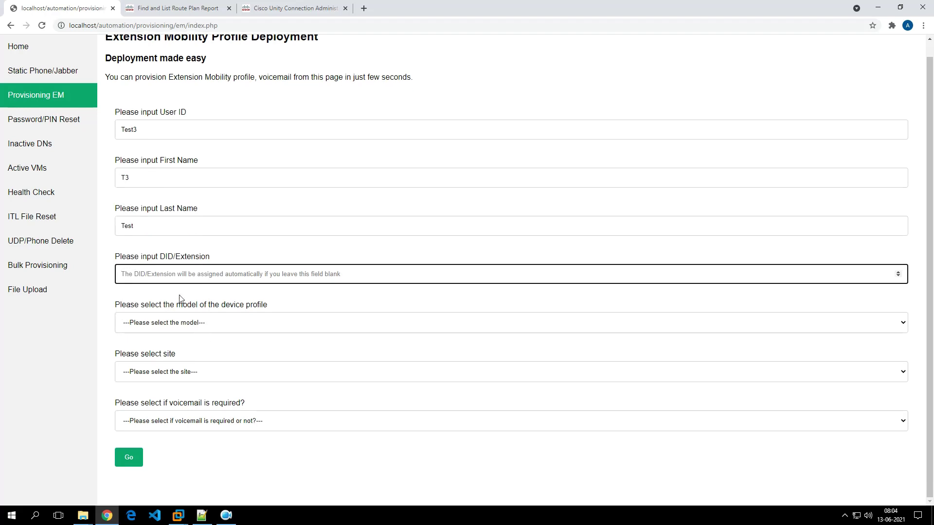
{"action": "left_click", "coordinate": [186, 323]}
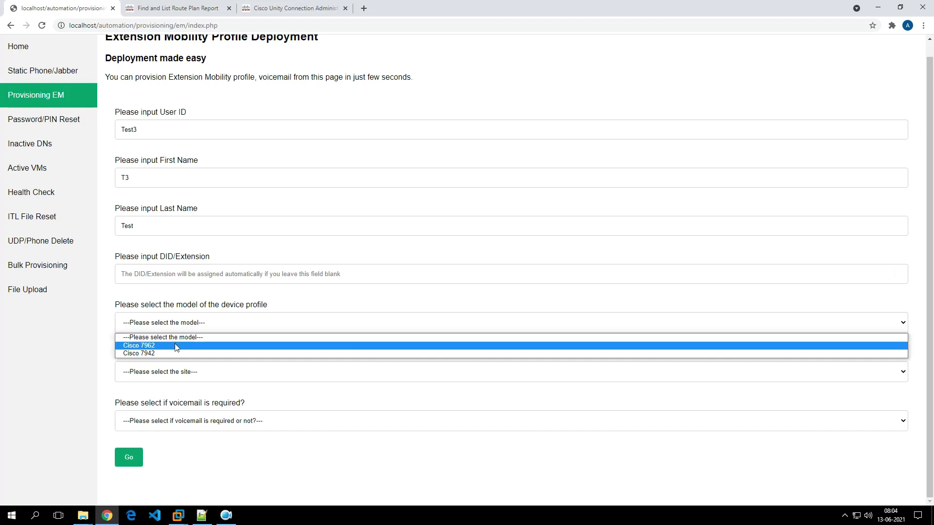
{"action": "left_click", "coordinate": [175, 345]}
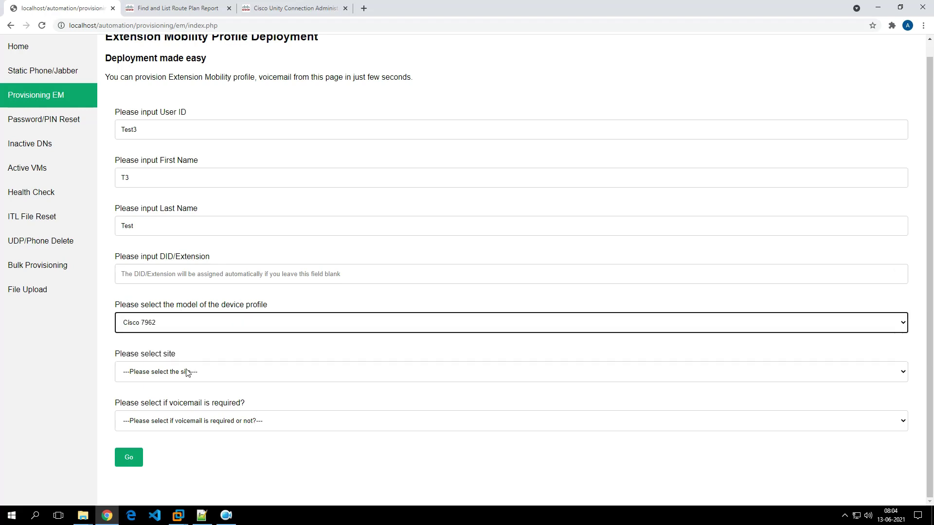
{"action": "left_click", "coordinate": [187, 372]}
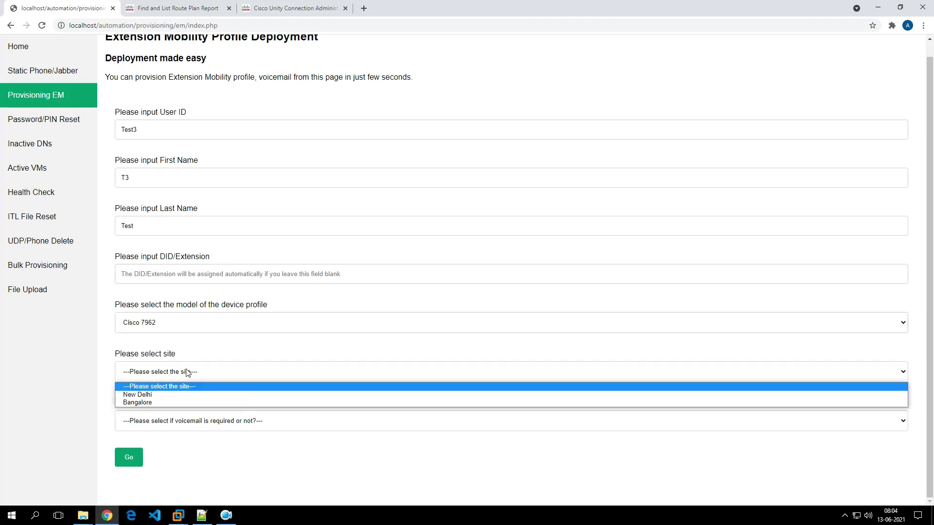
{"action": "left_click", "coordinate": [186, 402]}
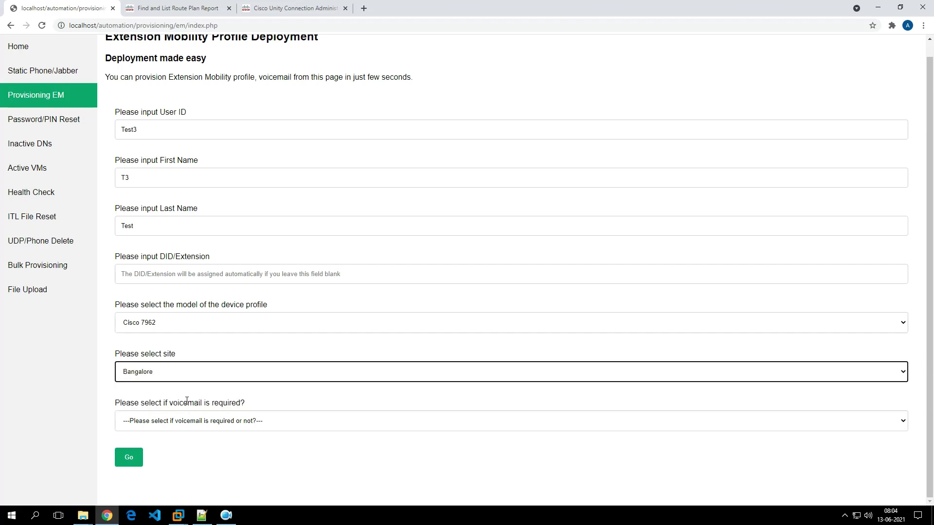
{"action": "left_click", "coordinate": [193, 427]}
{"action": "left_click", "coordinate": [194, 443]}
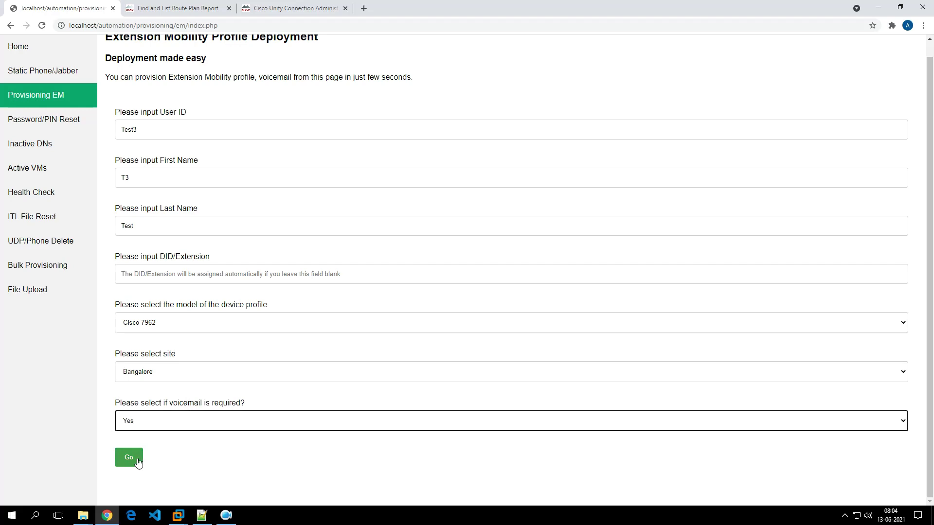
{"action": "left_click", "coordinate": [137, 459]}
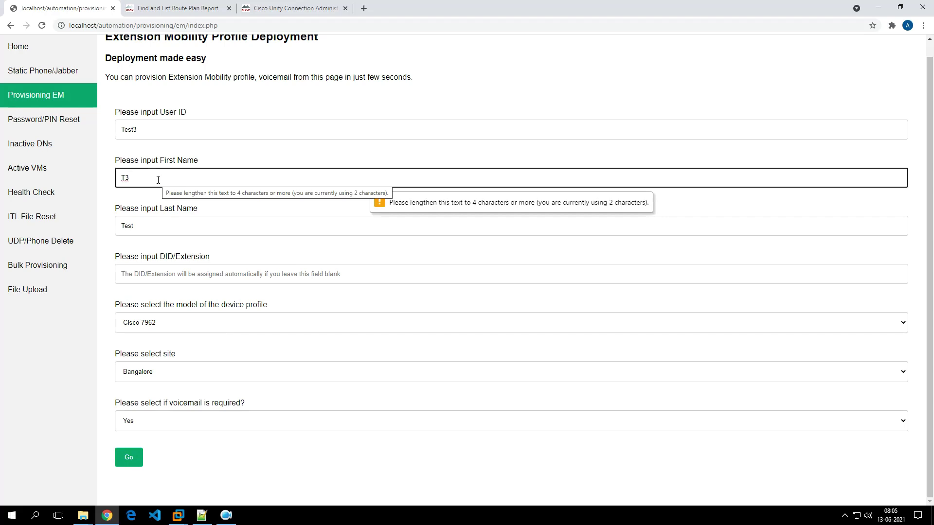
- Correct the names to TestFirst and TestLast and resubmit the form
{"action": "key", "text": "BackSpace"}
{"action": "key", "text": "BackSpace"}
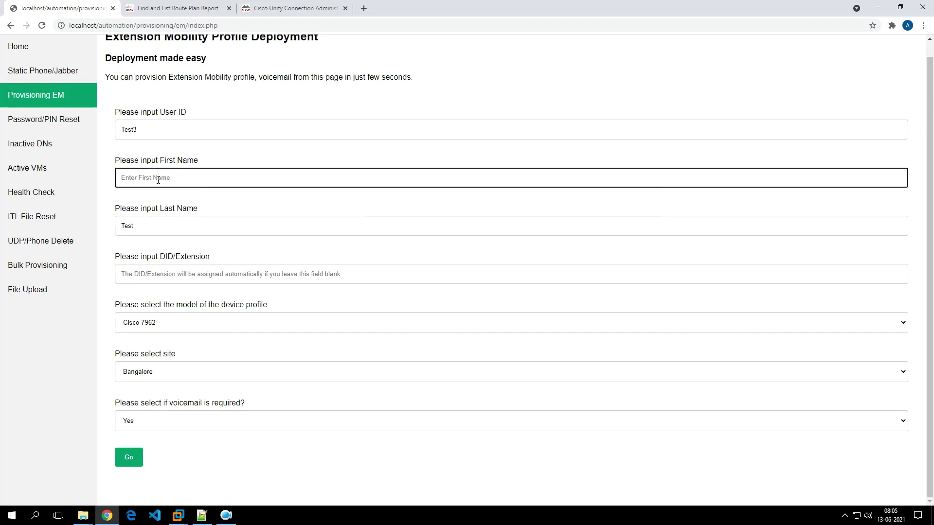
{"action": "type", "text": "TestFirst"}
{"action": "key", "text": "Tab"}
{"action": "type", "text": "TestLa"}
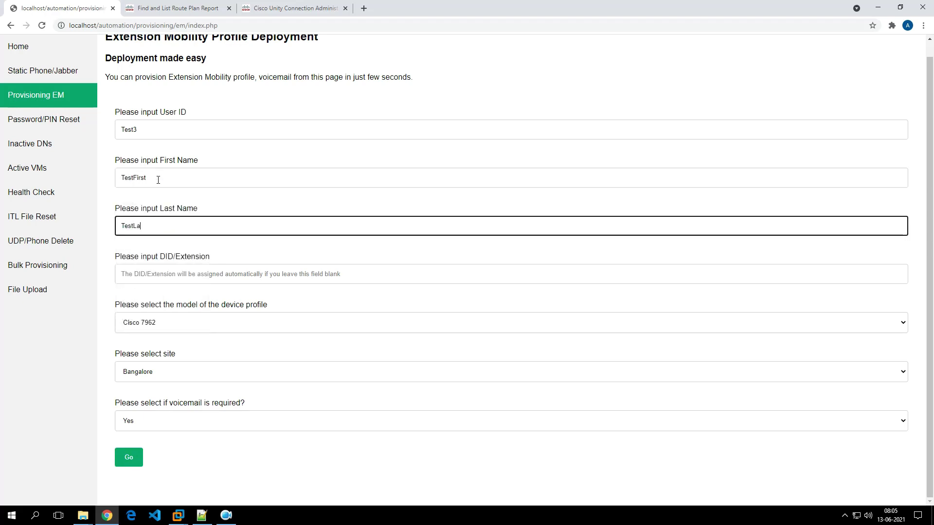
{"action": "left_click", "coordinate": [132, 464]}
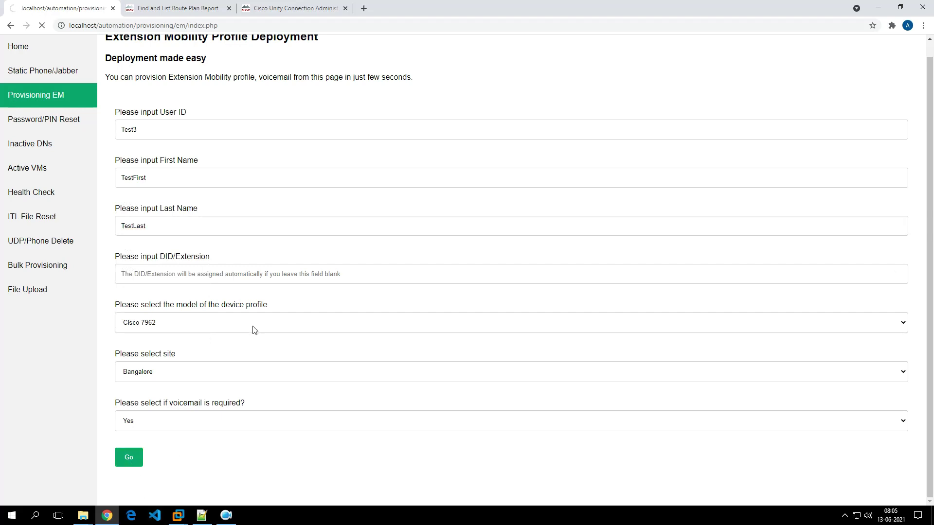
- Review the Results lines confirming user, extension 10001, device profile and voicemail were created
{"action": "scroll", "coordinate": [253, 330], "scroll_direction": "down", "scroll_amount": 7}
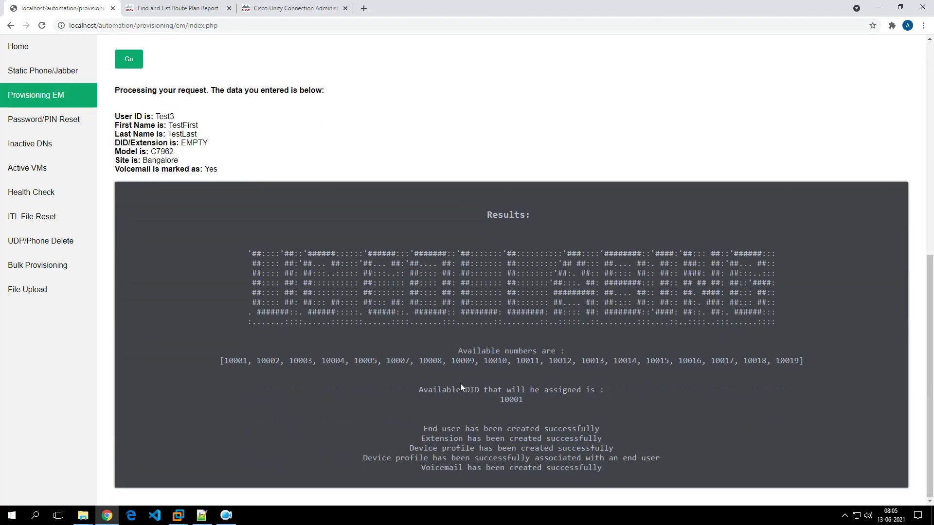
{"action": "left_click_drag", "start_coordinate": [425, 426], "coordinate": [659, 462]}
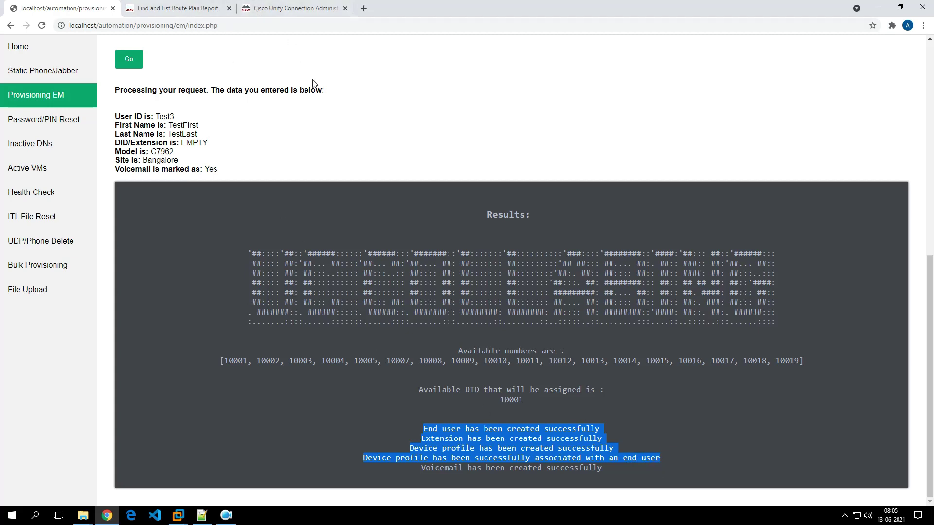
{"action": "left_click", "coordinate": [275, 6]}
- Review Test3's End User Configuration down to Permissions, showing Test3_DP and primary extension 10001
{"action": "left_click", "coordinate": [377, 195]}
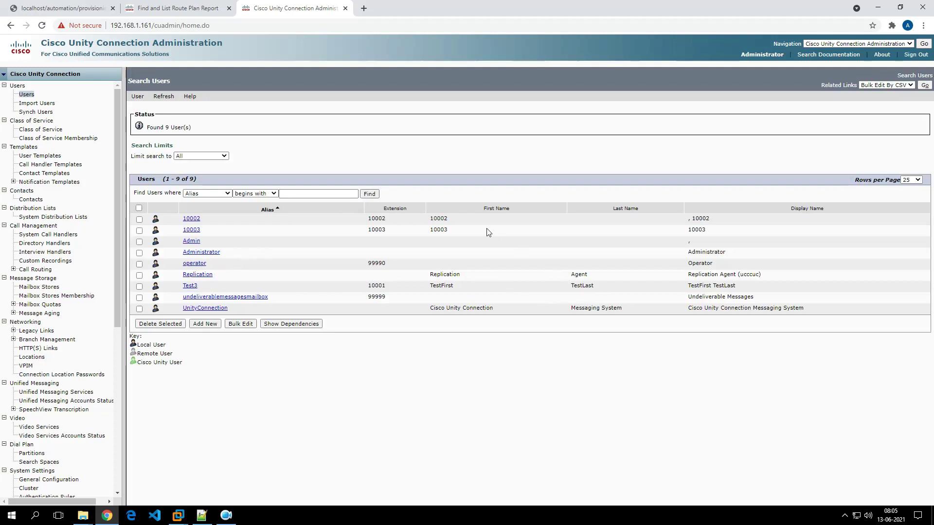
{"action": "left_click", "coordinate": [172, 4]}
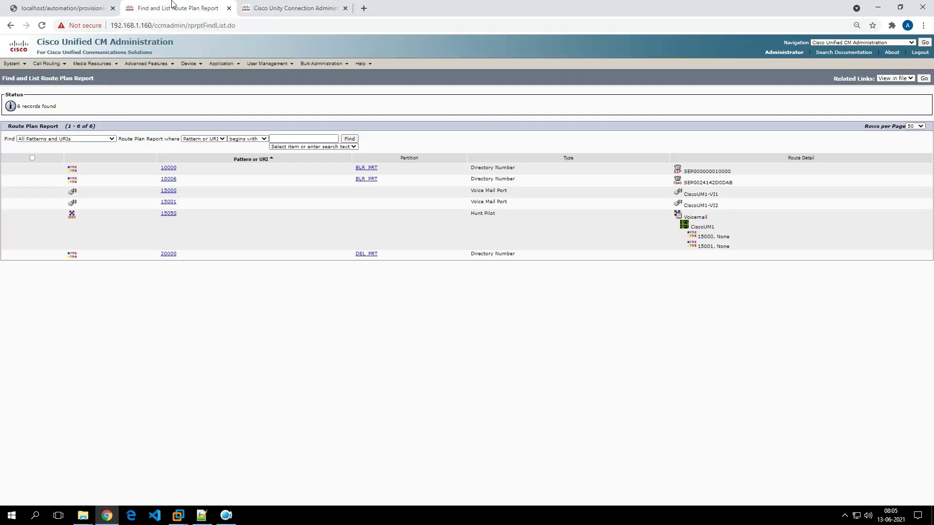
{"action": "mouse_move", "coordinate": [272, 64]}
{"action": "left_click", "coordinate": [268, 83]}
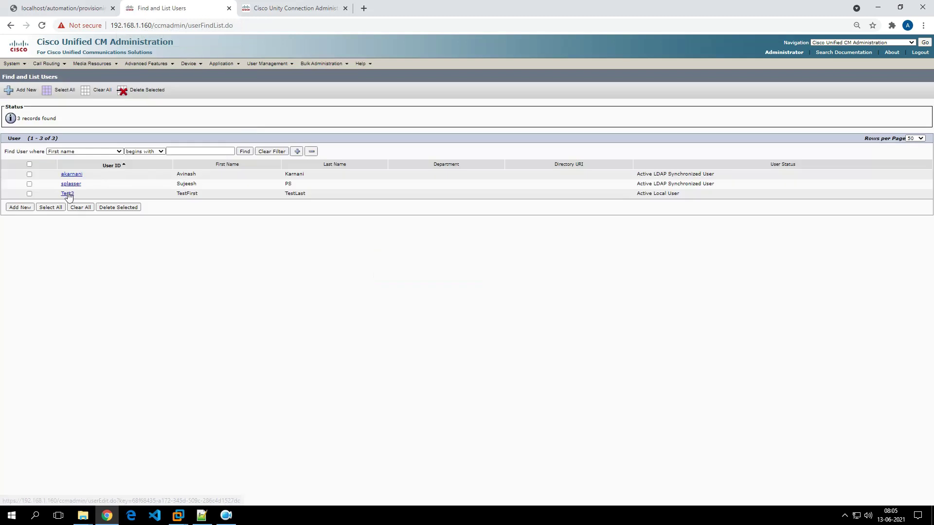
{"action": "left_click", "coordinate": [67, 194]}
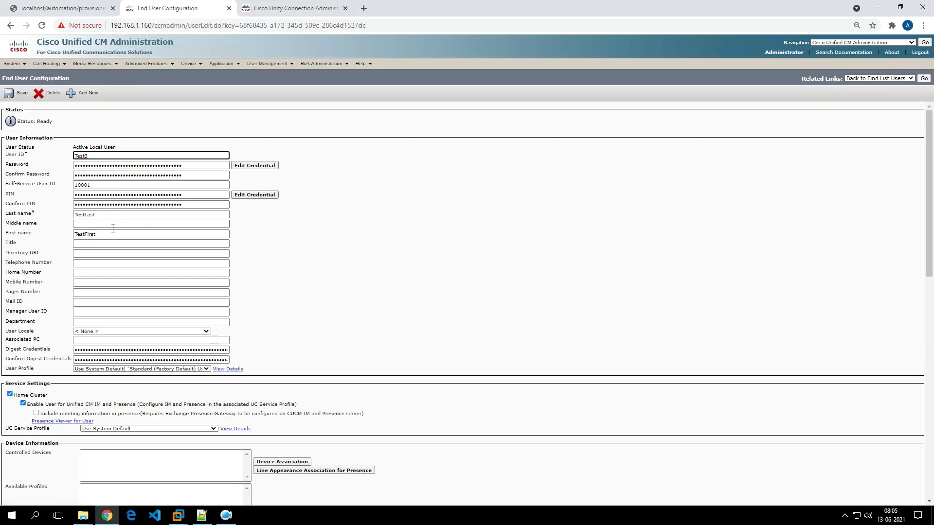
{"action": "scroll", "coordinate": [166, 305], "scroll_direction": "down", "scroll_amount": 5}
{"action": "scroll", "coordinate": [166, 305], "scroll_direction": "down", "scroll_amount": 1}
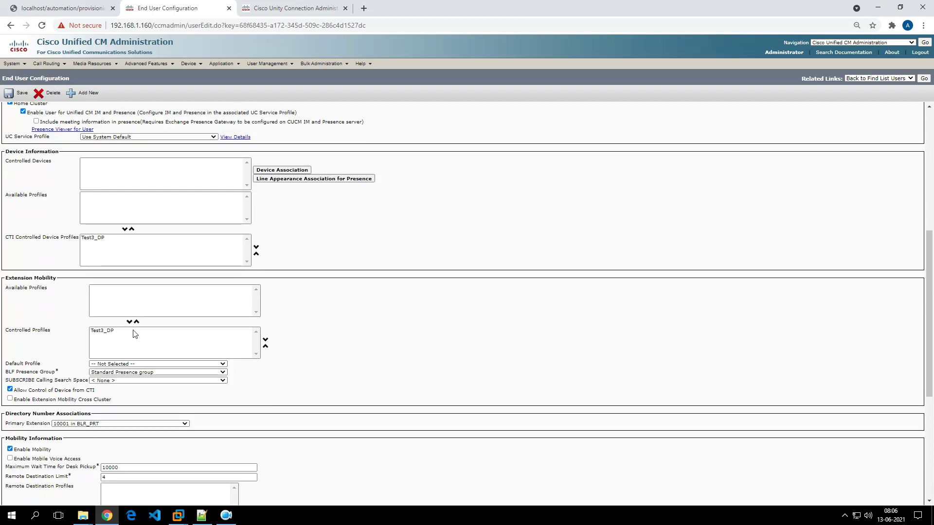
{"action": "scroll", "coordinate": [135, 332], "scroll_direction": "down", "scroll_amount": 3}
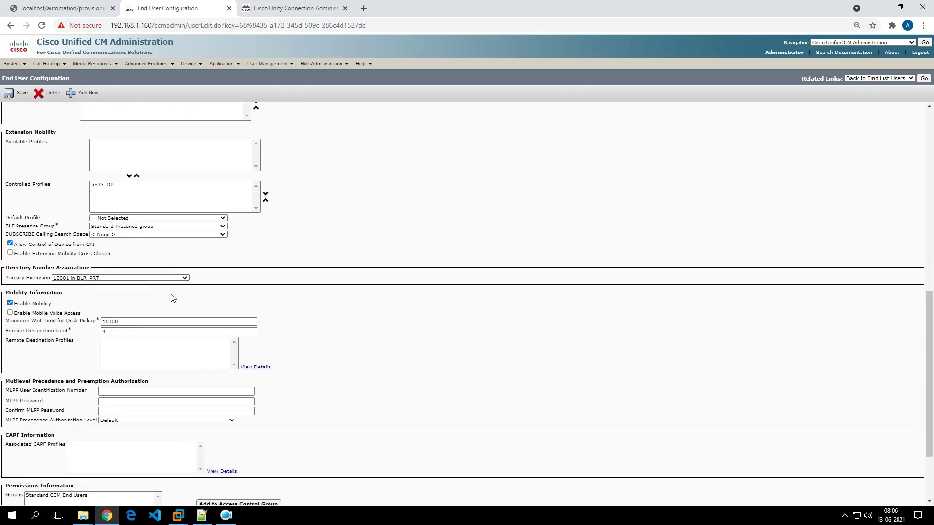
{"action": "scroll", "coordinate": [127, 285], "scroll_direction": "down", "scroll_amount": 2}
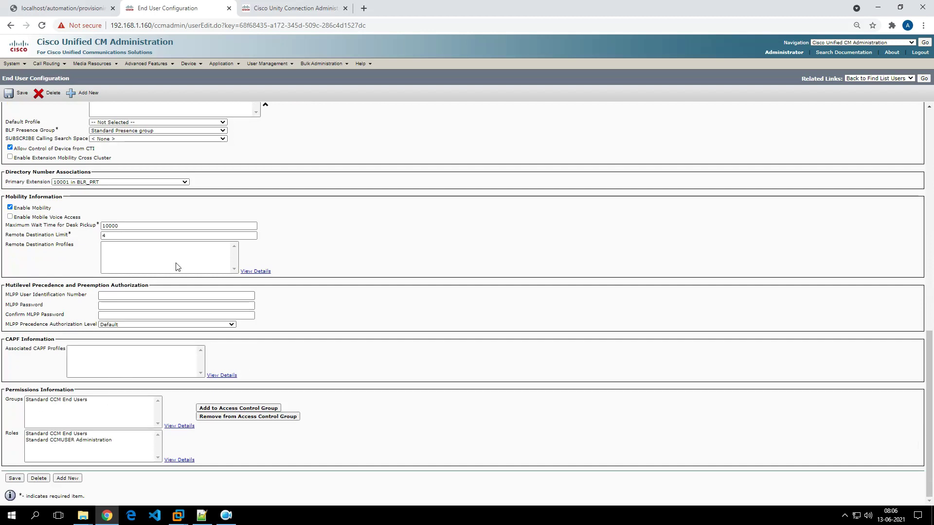
- Open device profile Test3_DP from the Device Profile list
{"action": "left_click", "coordinate": [198, 65]}
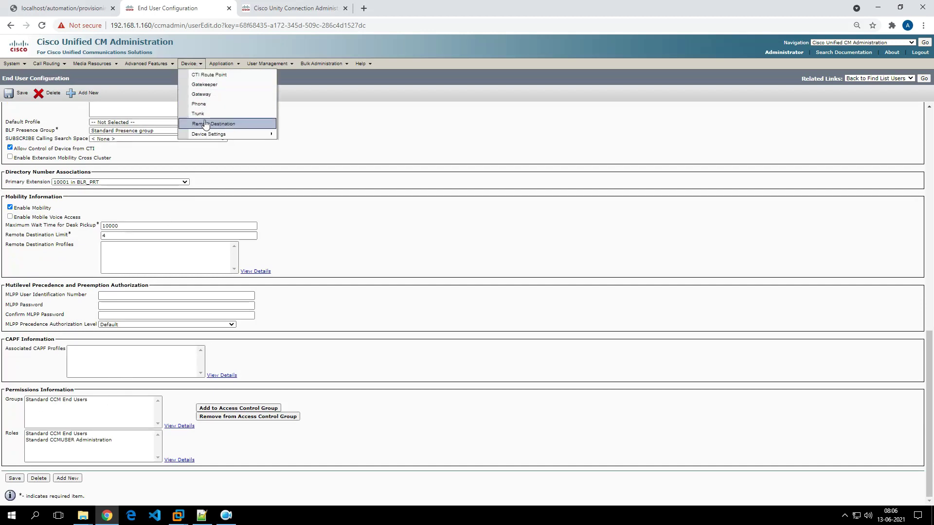
{"action": "mouse_move", "coordinate": [219, 133]}
{"action": "left_click", "coordinate": [304, 164]}
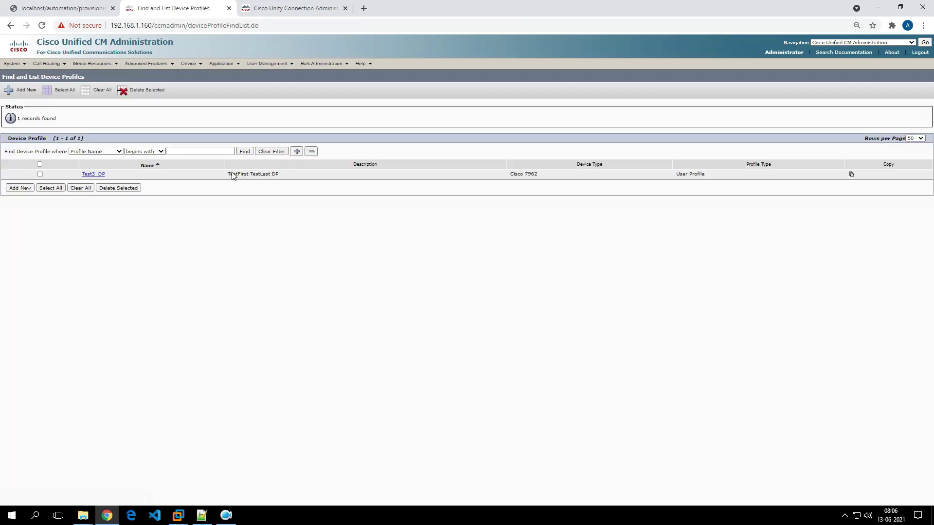
{"action": "left_click", "coordinate": [92, 176]}
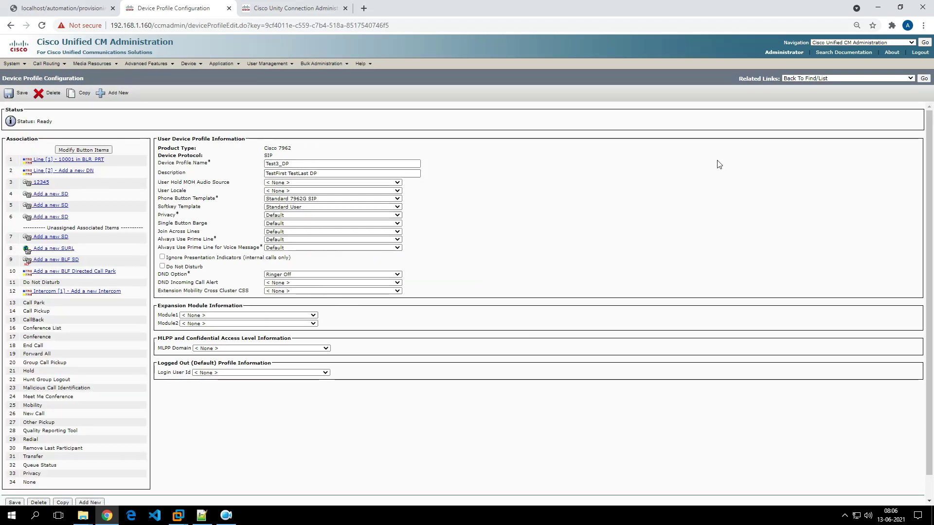
- Check Test3_DP's subscribed Extension Mobility service via Subscribe/Unsubscribe Services
{"action": "left_click", "coordinate": [792, 79]}
{"action": "left_click", "coordinate": [807, 133]}
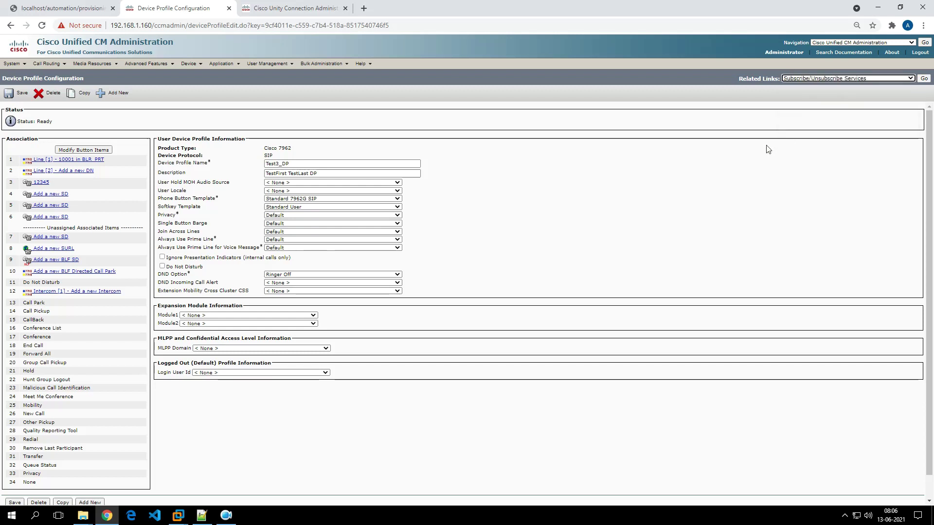
{"action": "left_click", "coordinate": [924, 78]}
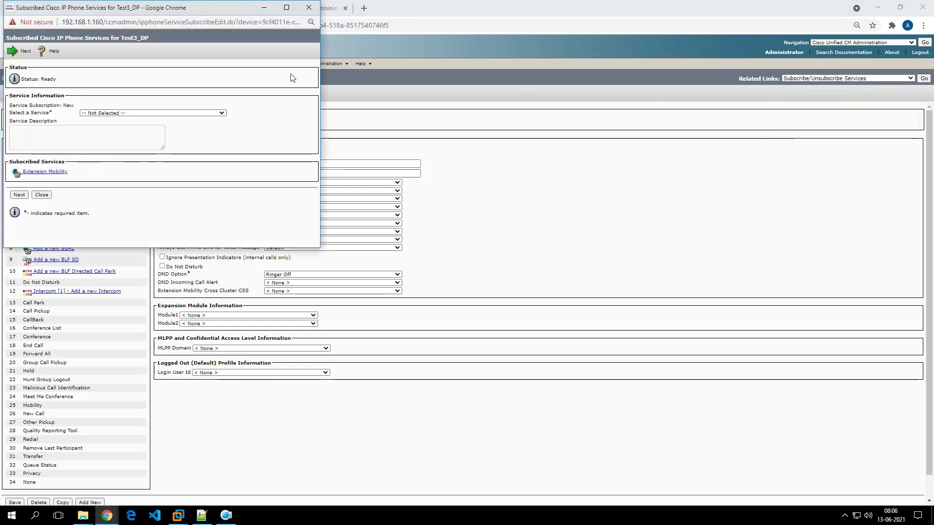
{"action": "left_click", "coordinate": [303, 11]}
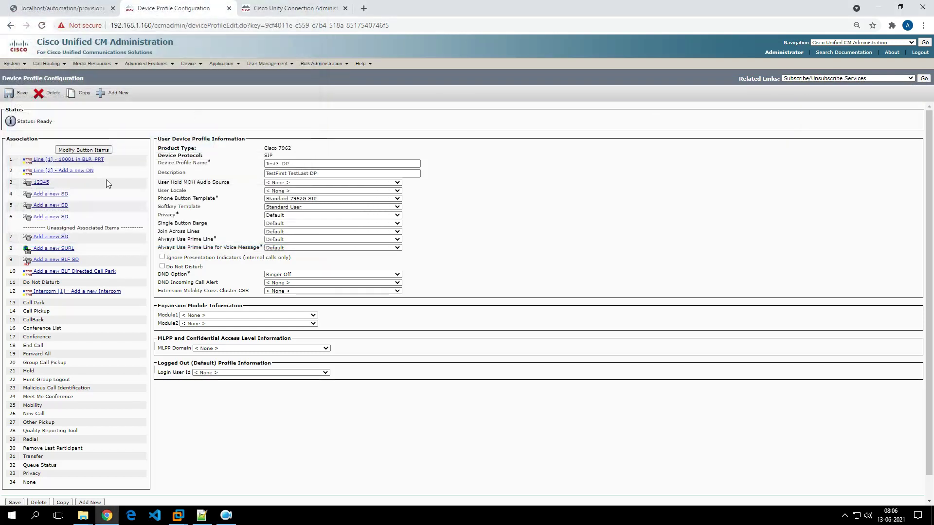
- Check the profile's Help Desk speed dial, number 12345
{"action": "left_click", "coordinate": [43, 185]}
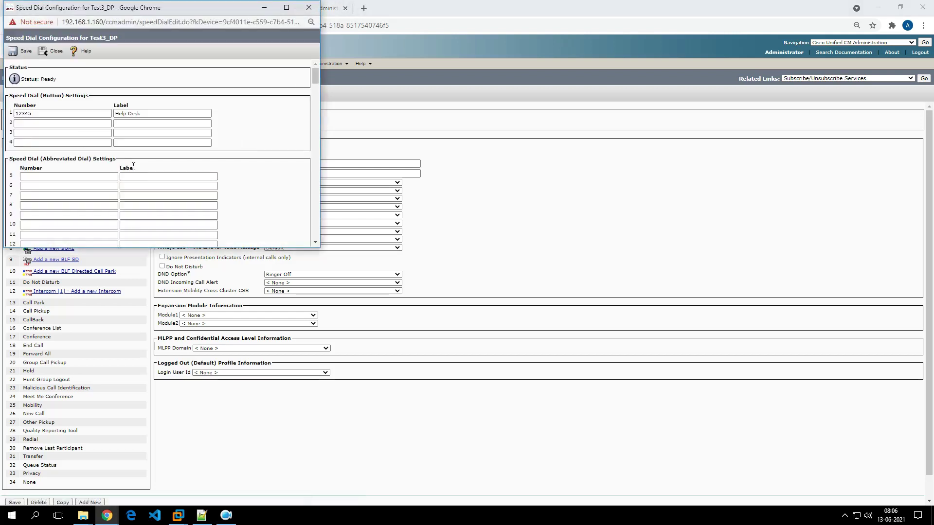
{"action": "left_click_drag", "start_coordinate": [21, 117], "coordinate": [36, 115]}
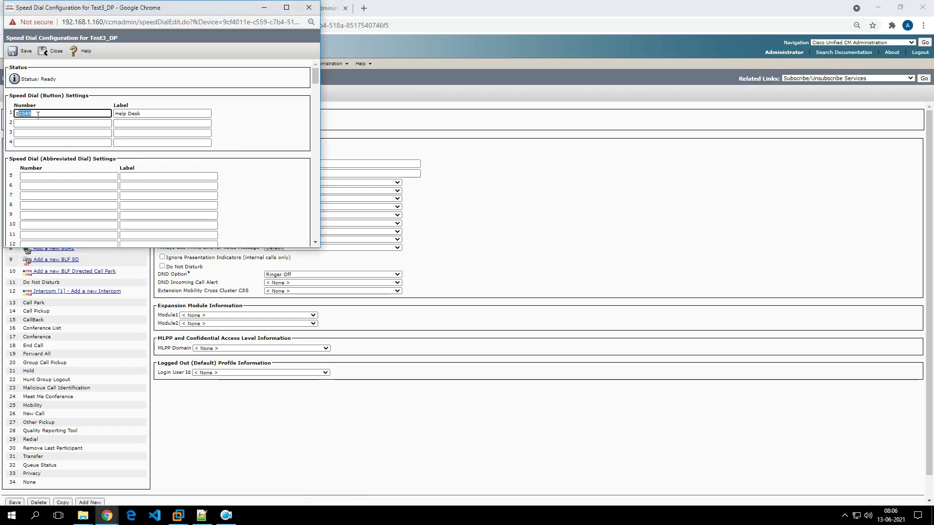
{"action": "left_click", "coordinate": [303, 12]}
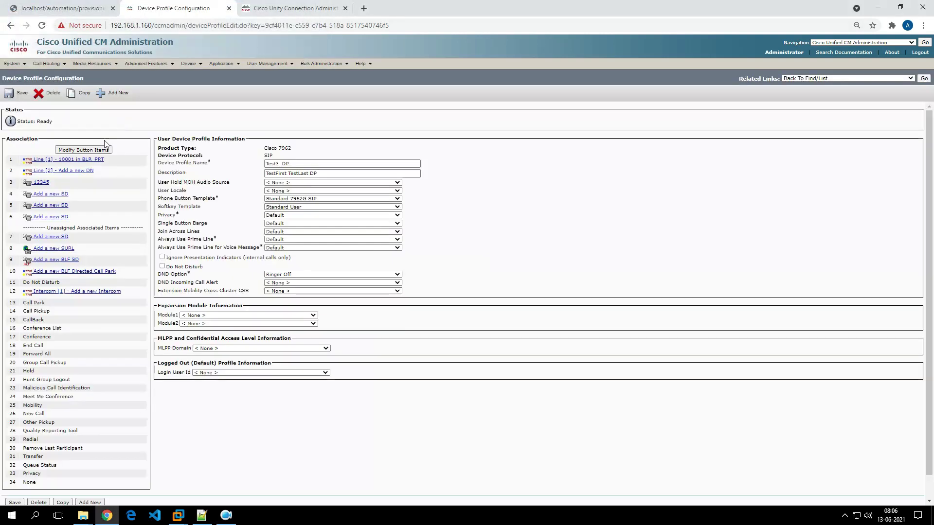
- Review line 10001's Directory Number Configuration, then return to the portal's provisioning results
{"action": "left_click", "coordinate": [85, 161]}
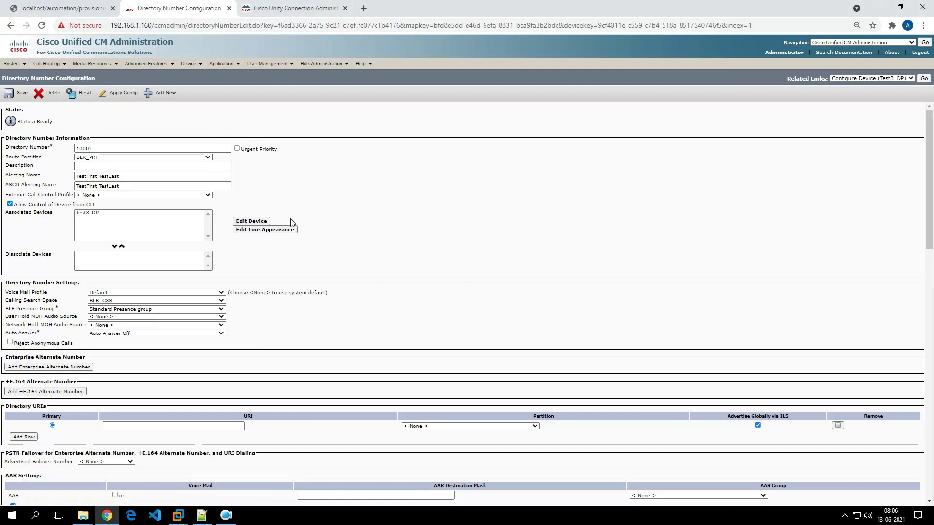
{"action": "scroll", "coordinate": [302, 229], "scroll_direction": "down", "scroll_amount": 6}
{"action": "scroll", "coordinate": [301, 229], "scroll_direction": "down", "scroll_amount": 9}
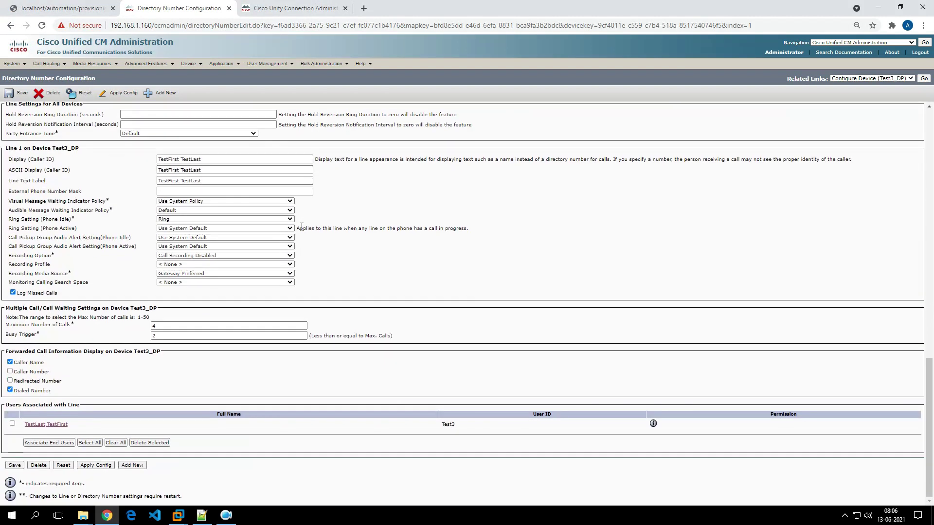
{"action": "scroll", "coordinate": [301, 227], "scroll_direction": "up", "scroll_amount": 15}
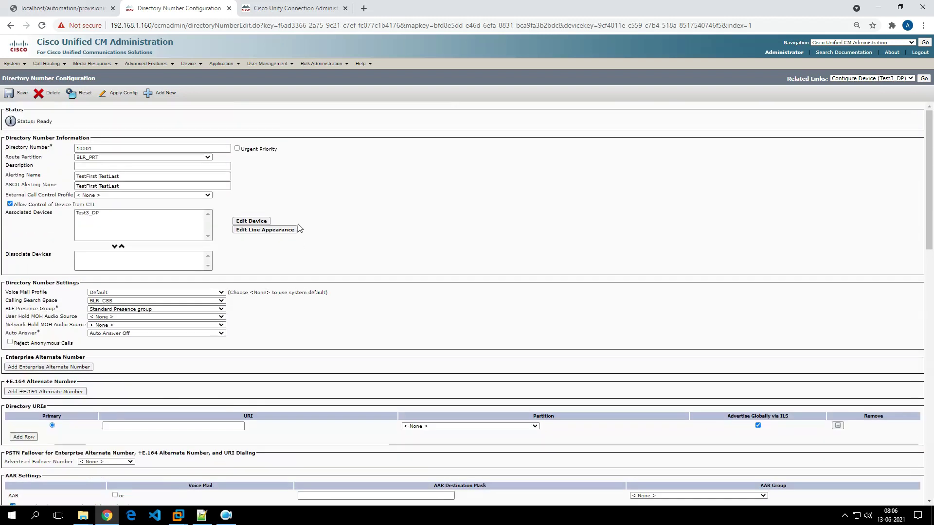
{"action": "left_click", "coordinate": [62, 8]}
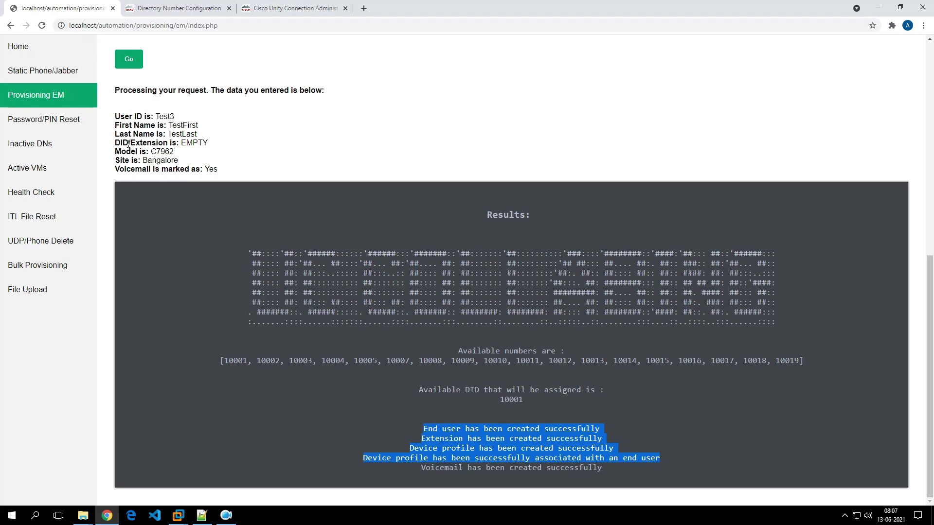
- Reset the voicemail PIN for user Test3 through Password/PIN Reset
{"action": "left_click", "coordinate": [70, 125]}
{"action": "left_click", "coordinate": [126, 144]}
{"action": "key", "text": "Tab"}
{"action": "key", "text": "Tab"}
{"action": "key", "text": "Tab"}
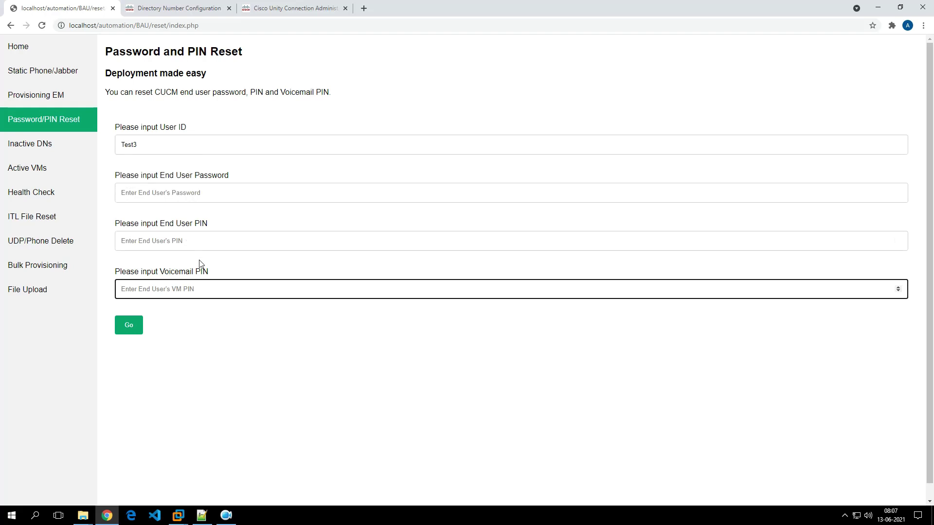
{"action": "left_click", "coordinate": [135, 321]}
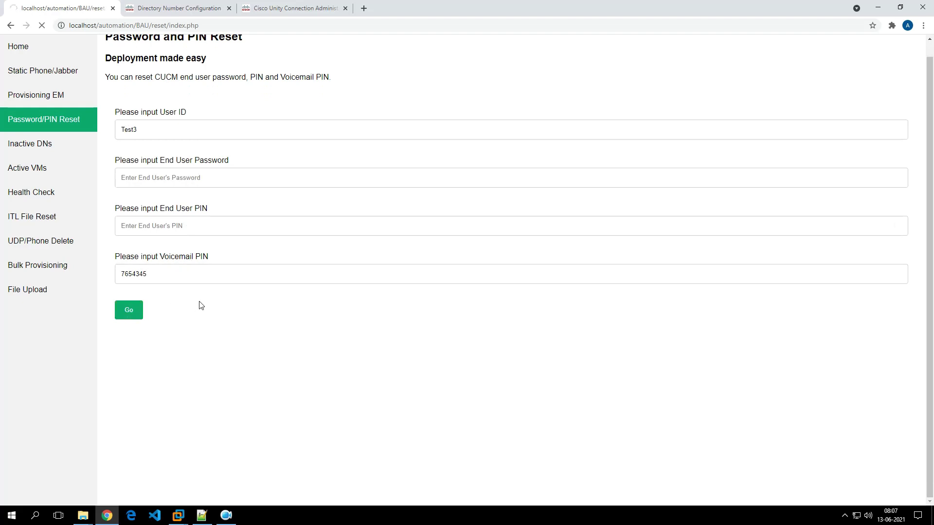
{"action": "scroll", "coordinate": [199, 305], "scroll_direction": "down", "scroll_amount": 3}
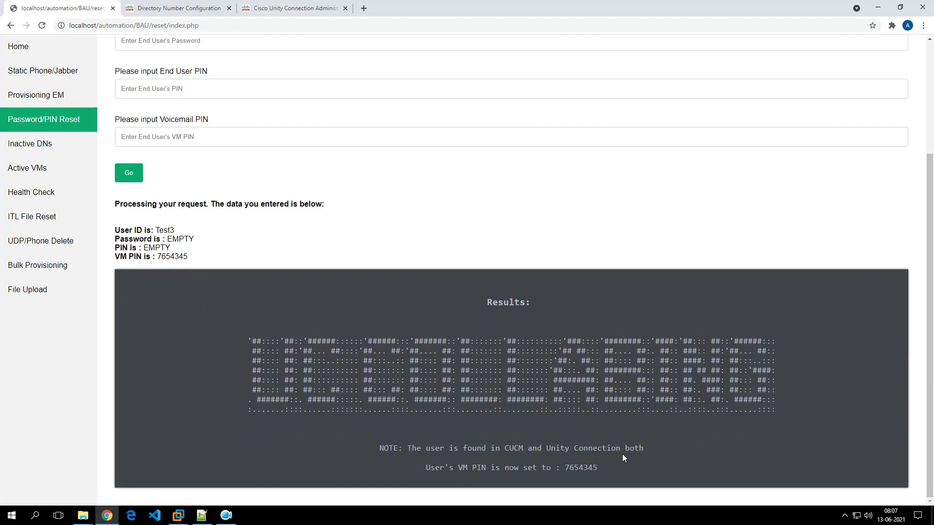
- Check the CUCM end users and Unity Connection tabs, then confirm the portal's PIN-set message
{"action": "left_click", "coordinate": [185, 8]}
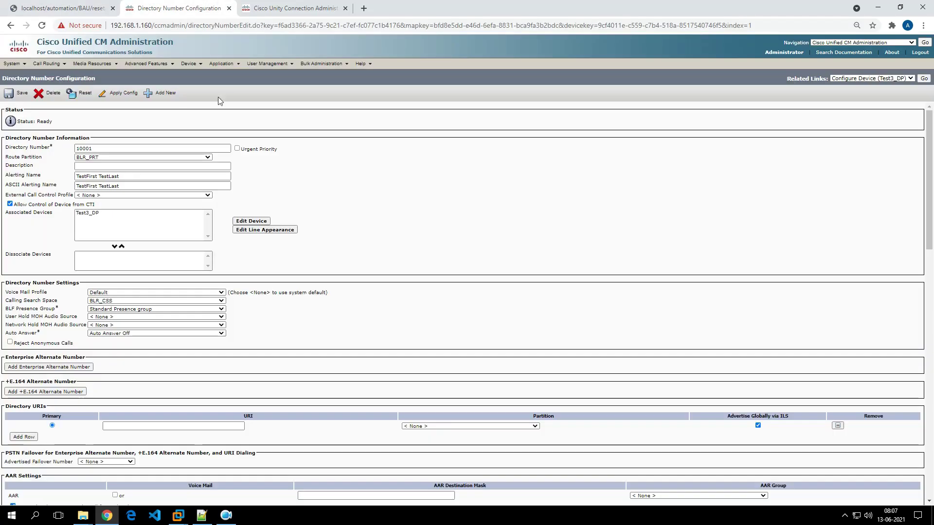
{"action": "mouse_move", "coordinate": [268, 64]}
{"action": "left_click", "coordinate": [267, 84]}
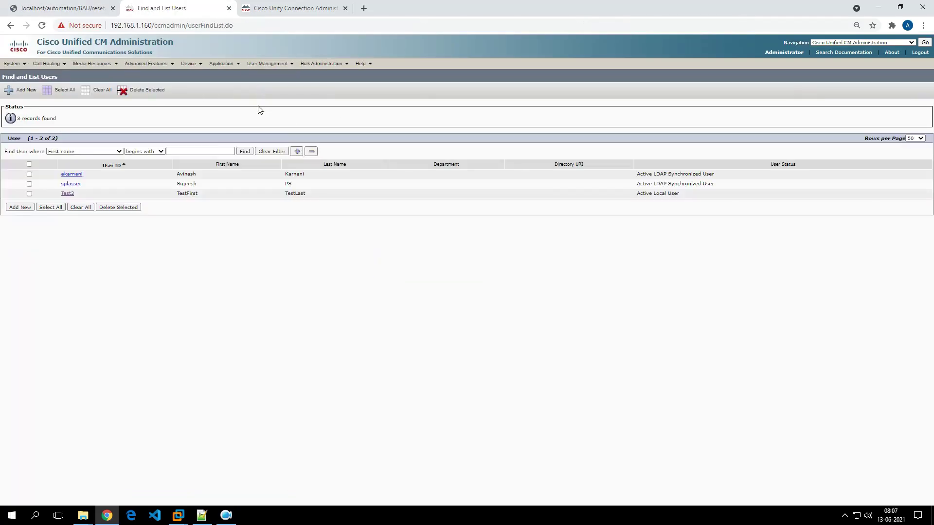
{"action": "left_click", "coordinate": [313, 5]}
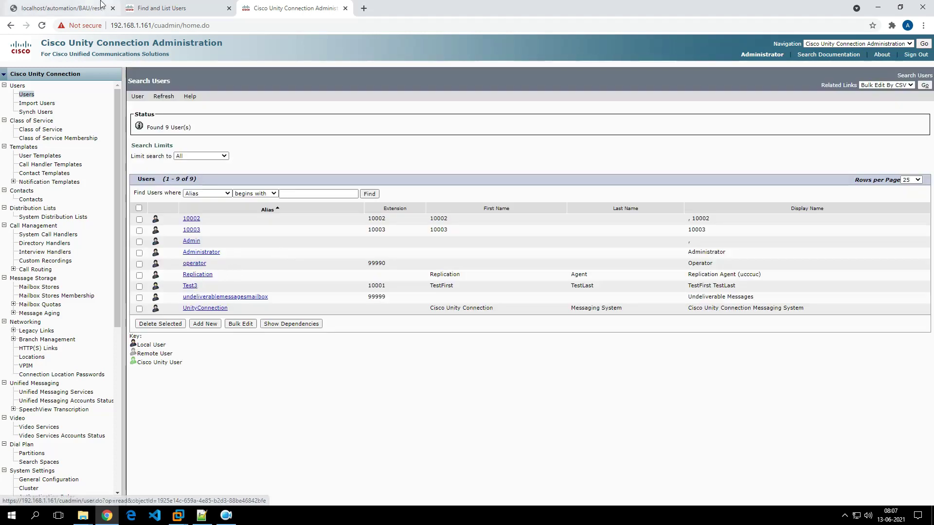
{"action": "key", "text": "ctrl+1"}
{"action": "left_click_drag", "start_coordinate": [424, 476], "coordinate": [587, 476]}
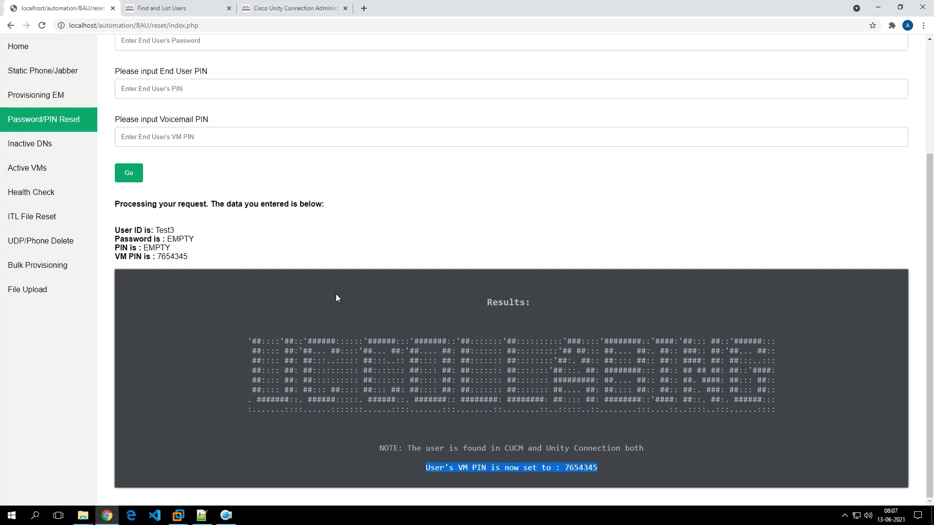
{"action": "scroll", "coordinate": [276, 249], "scroll_direction": "up", "scroll_amount": 2}
- Submit a new end-user password and PIN for Test3 and review the results
{"action": "left_click", "coordinate": [173, 91]}
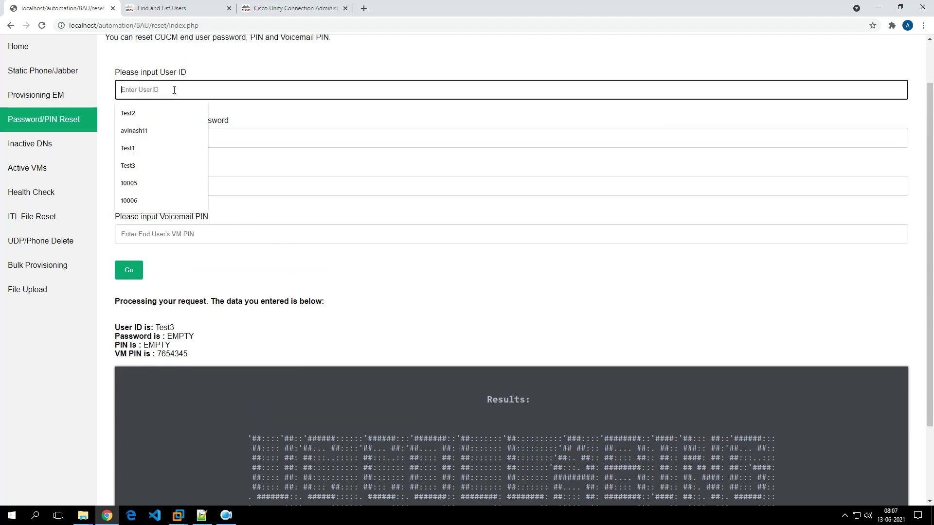
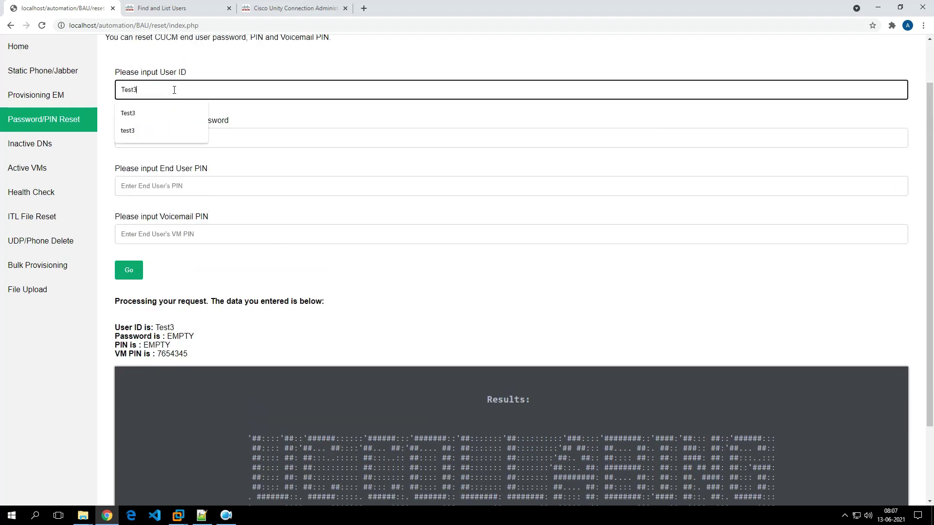
{"action": "key", "text": "Tab"}
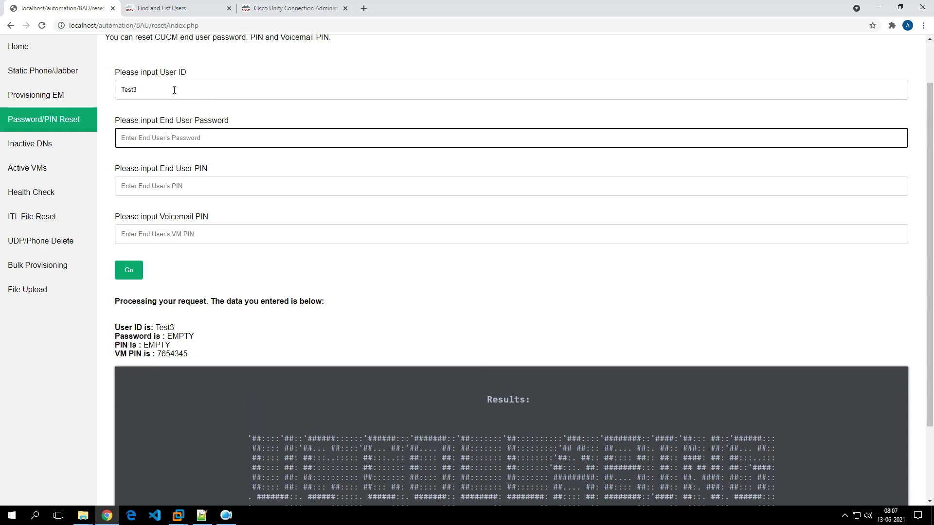
{"action": "key", "text": "Tab"}
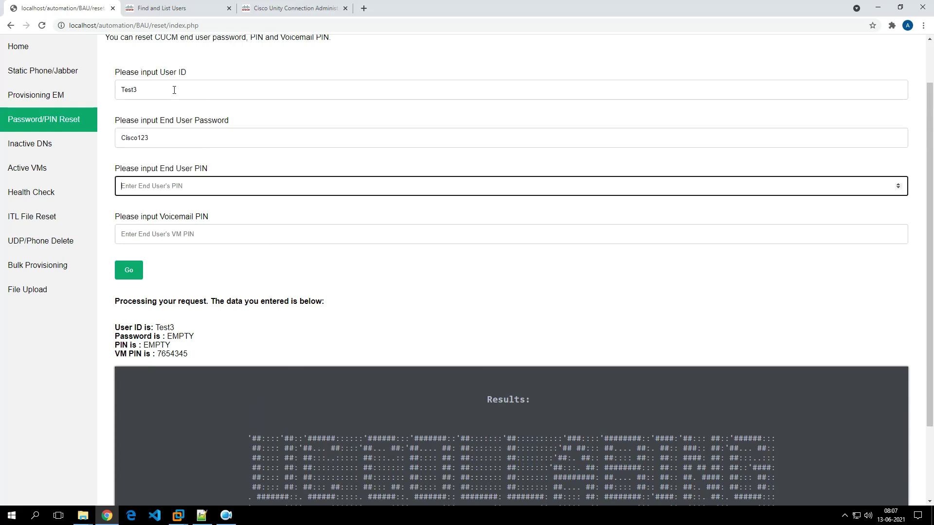
{"action": "left_click", "coordinate": [128, 277]}
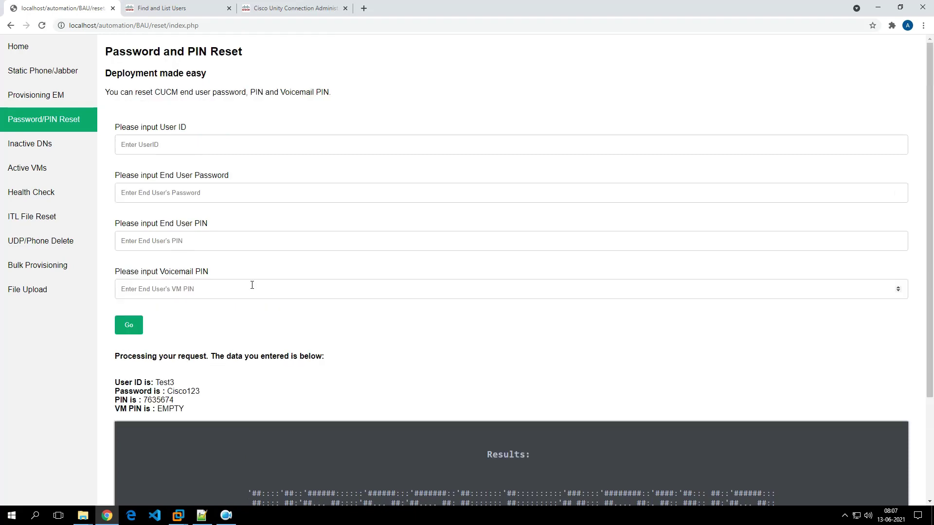
{"action": "scroll", "coordinate": [258, 287], "scroll_direction": "down", "scroll_amount": 3}
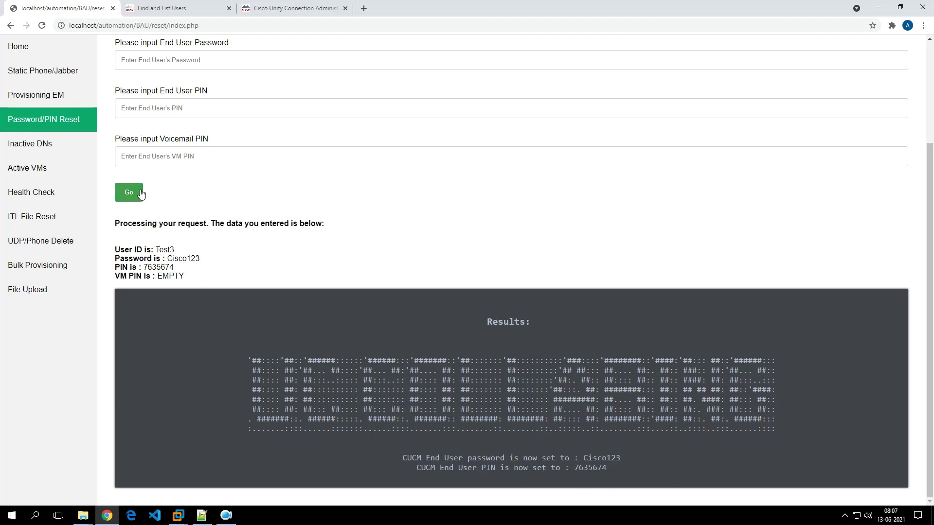
{"action": "scroll", "coordinate": [165, 188], "scroll_direction": "up", "scroll_amount": 2}
{"action": "scroll", "coordinate": [173, 187], "scroll_direction": "up", "scroll_amount": 1}
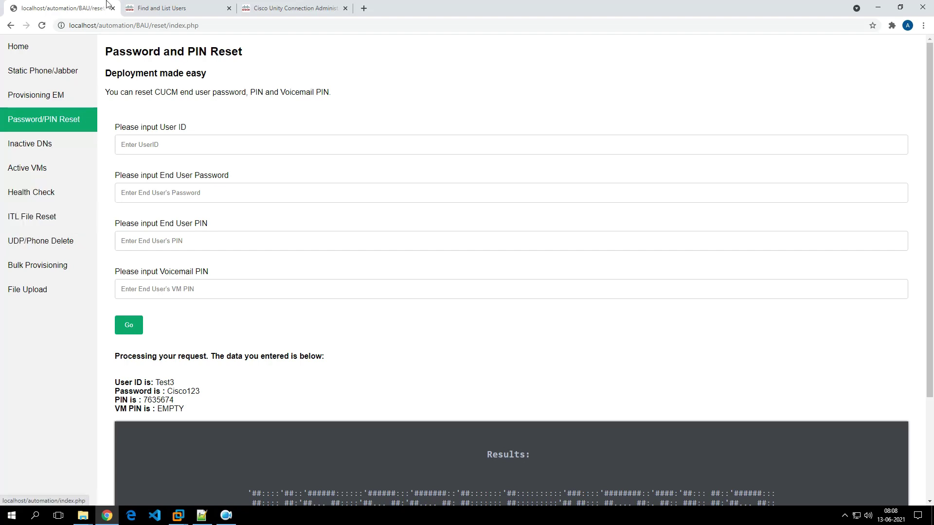
- Open CUCM's Device Profile list, then switch to Unity Connection's user list
{"action": "left_click", "coordinate": [163, 8]}
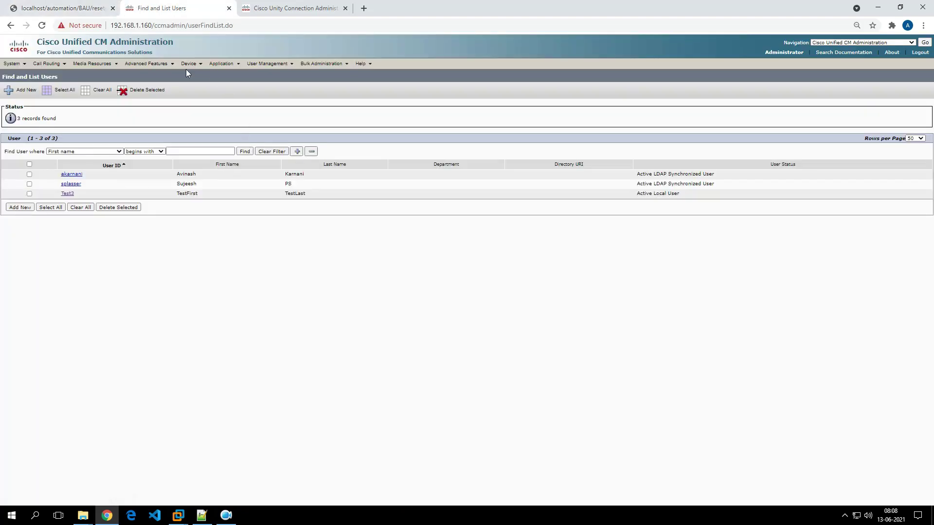
{"action": "mouse_move", "coordinate": [186, 67]}
{"action": "mouse_move", "coordinate": [228, 133]}
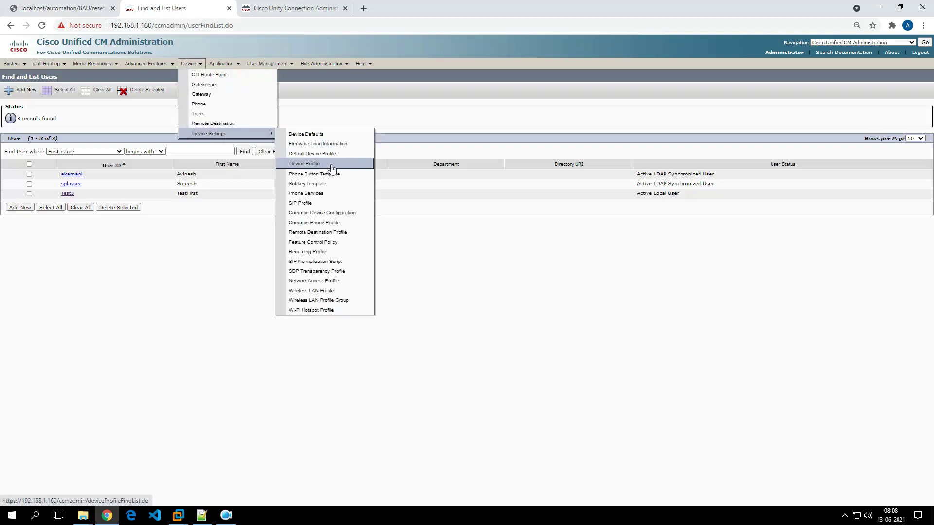
{"action": "left_click", "coordinate": [321, 167]}
{"action": "left_click", "coordinate": [292, 8]}
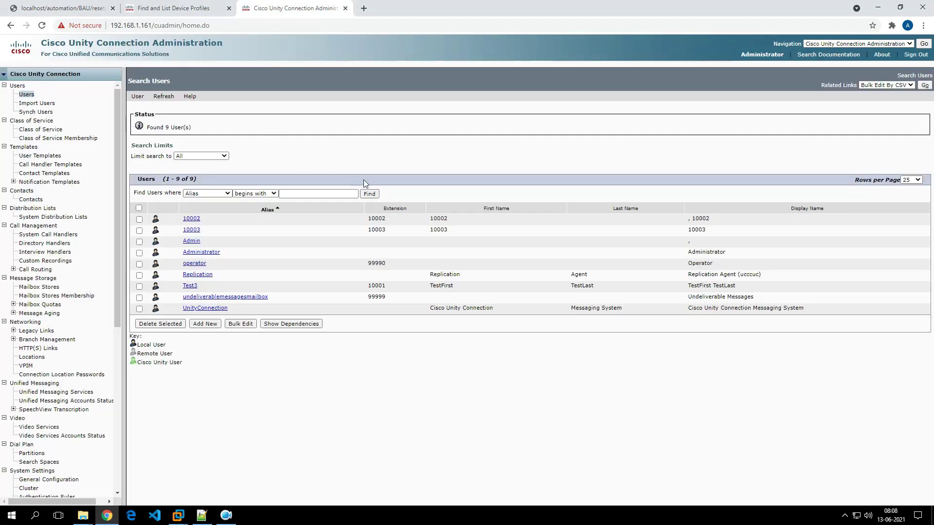
- Run UDP/Phone Delete for user Test3
{"action": "left_click", "coordinate": [93, 5]}
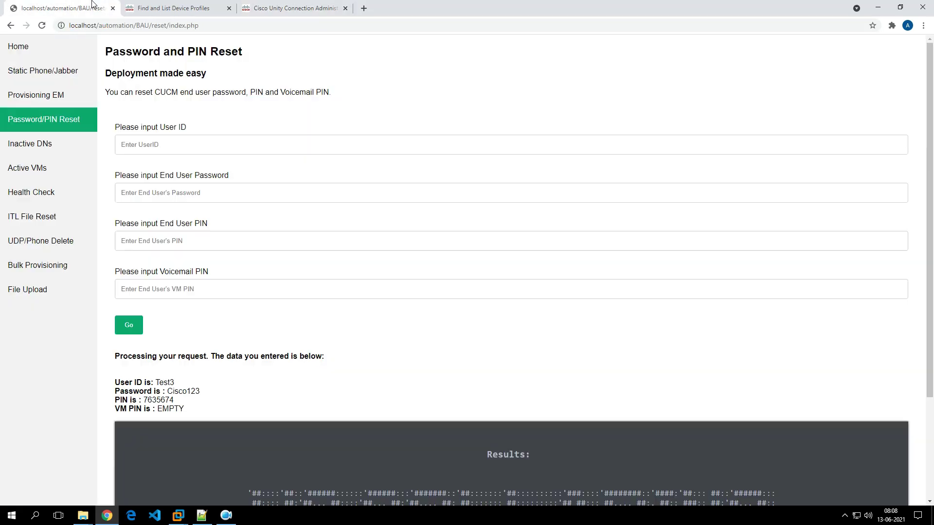
{"action": "left_click", "coordinate": [78, 245]}
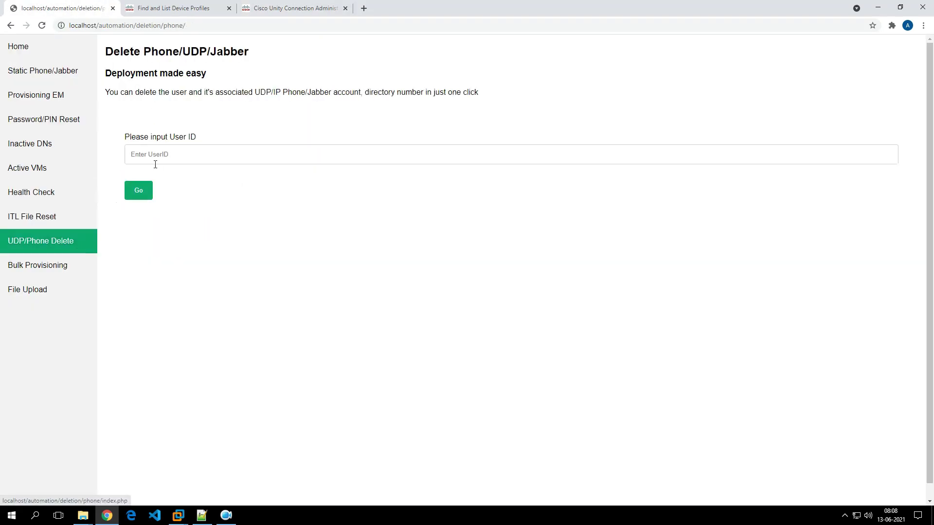
{"action": "left_click", "coordinate": [156, 162]}
{"action": "type", "text": "Test3"}
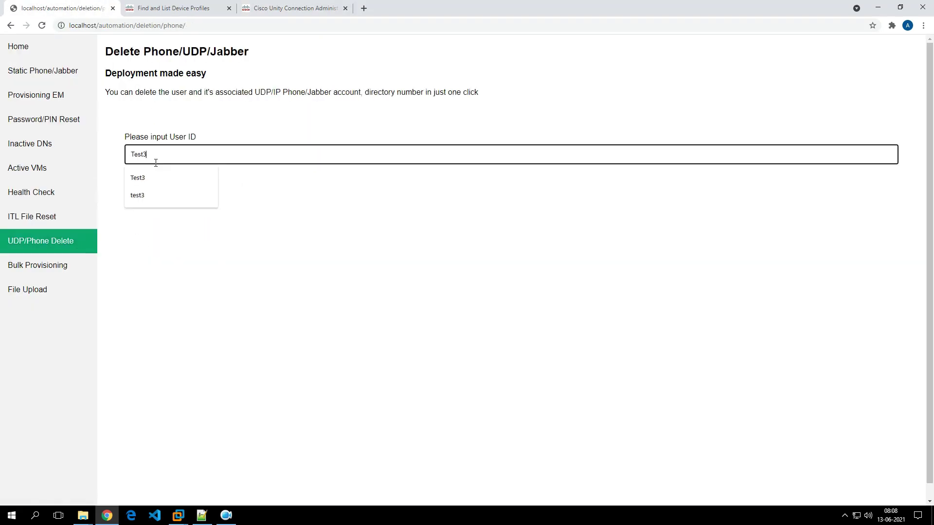
{"action": "left_click", "coordinate": [148, 190]}
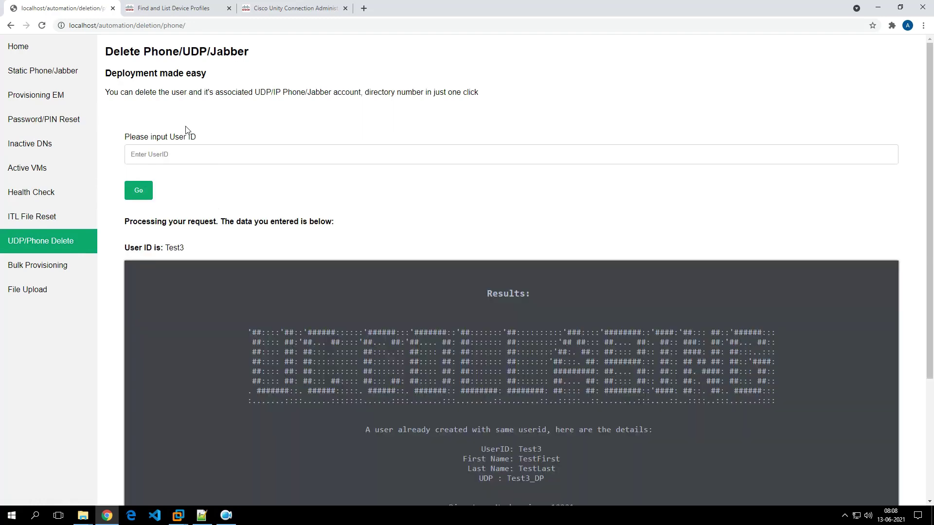
- Review the deletion results, then confirm CUCM's Device Profile search finds nothing
{"action": "scroll", "coordinate": [340, 234], "scroll_direction": "down", "scroll_amount": 3}
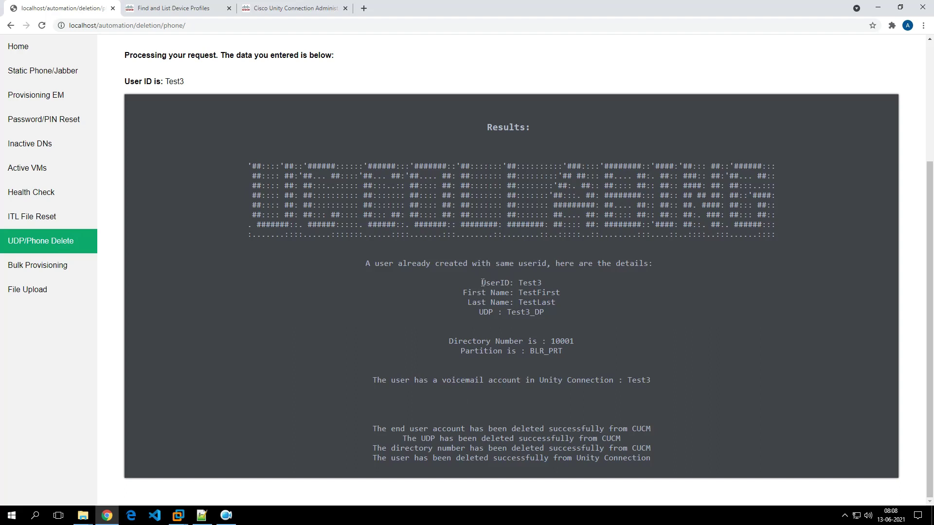
{"action": "left_click_drag", "start_coordinate": [482, 284], "coordinate": [648, 378]}
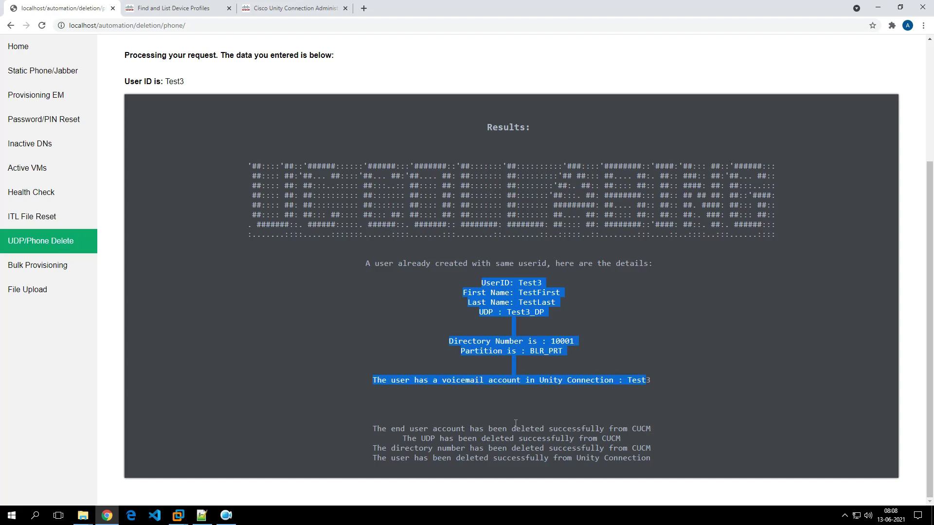
{"action": "left_click", "coordinate": [214, 4]}
{"action": "left_click", "coordinate": [243, 153]}
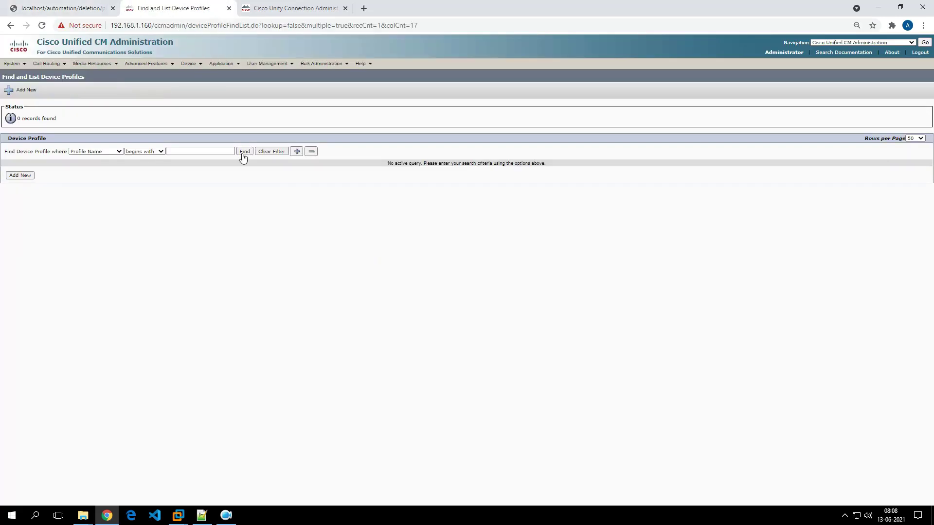
- Confirm Test3 is absent from CUCM's End User search and Unity Connection's Users, then return to the results
{"action": "mouse_move", "coordinate": [289, 63]}
{"action": "left_click", "coordinate": [260, 85]}
{"action": "left_click", "coordinate": [248, 152]}
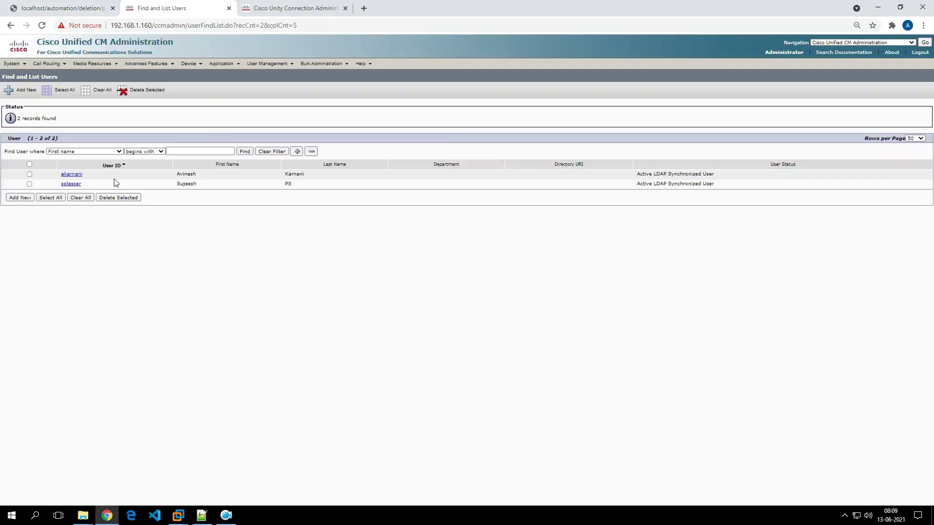
{"action": "left_click", "coordinate": [296, 8]}
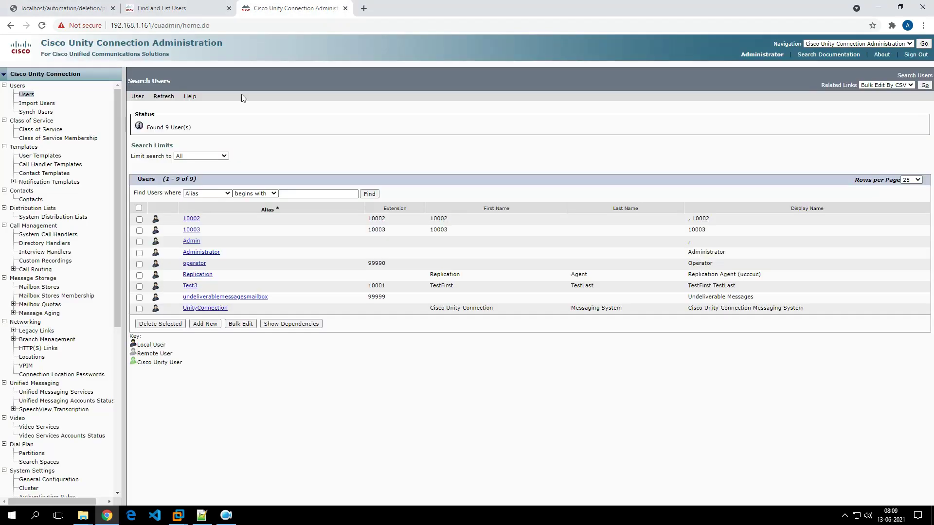
{"action": "left_click", "coordinate": [28, 94]}
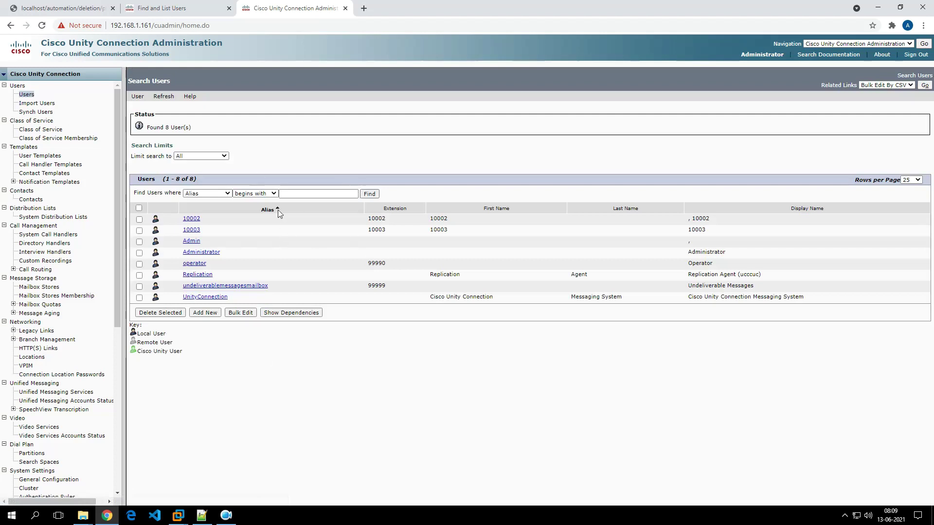
{"action": "left_click", "coordinate": [87, 7]}
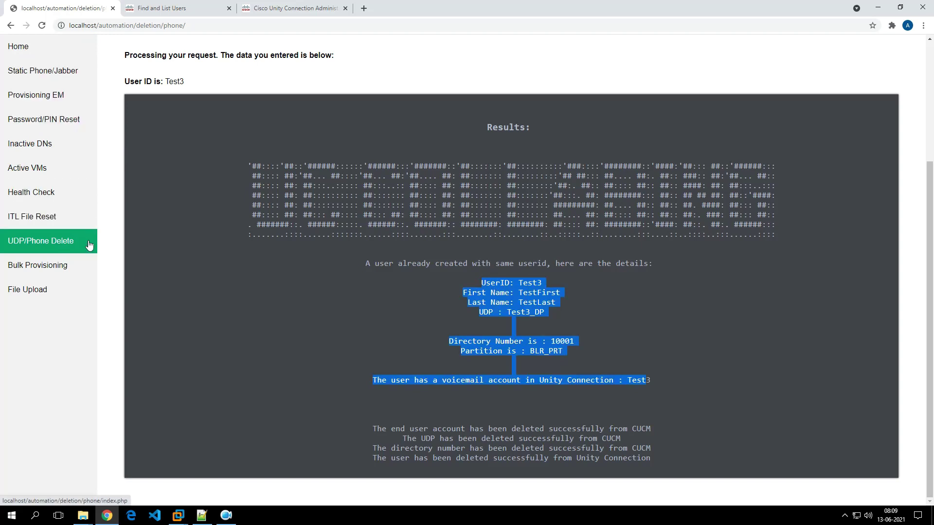
- Open the portal's Inactive DNs page and check the listed DN in CUCM's Route Plan Report
{"action": "left_click", "coordinate": [67, 151]}
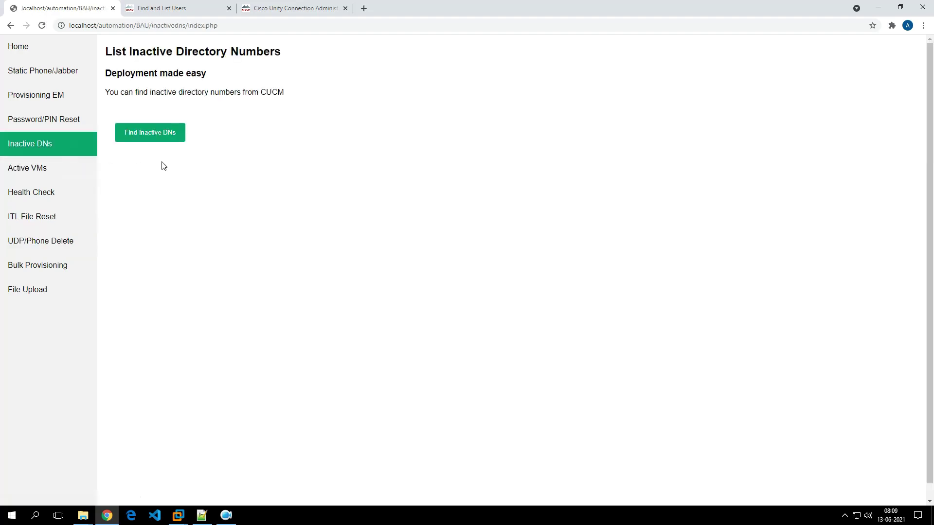
{"action": "left_click", "coordinate": [189, 9]}
{"action": "left_click", "coordinate": [47, 63]}
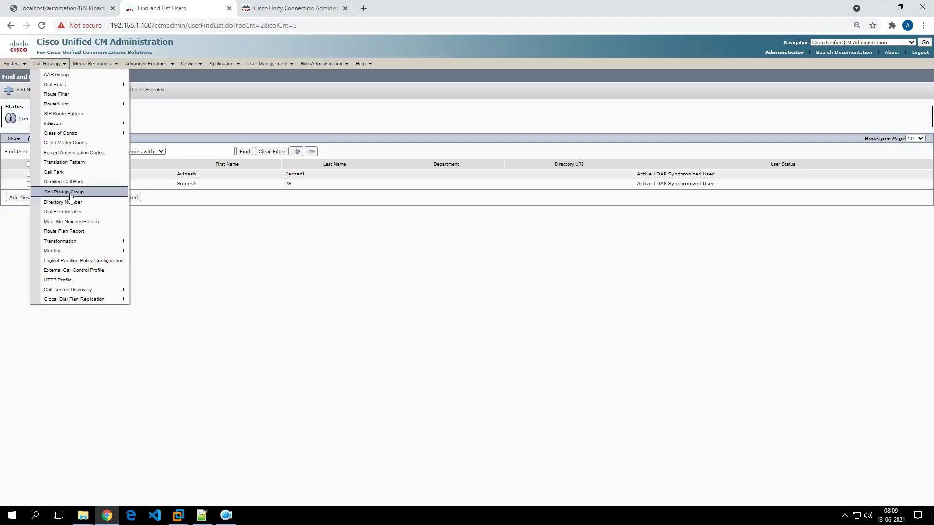
{"action": "left_click", "coordinate": [80, 232]}
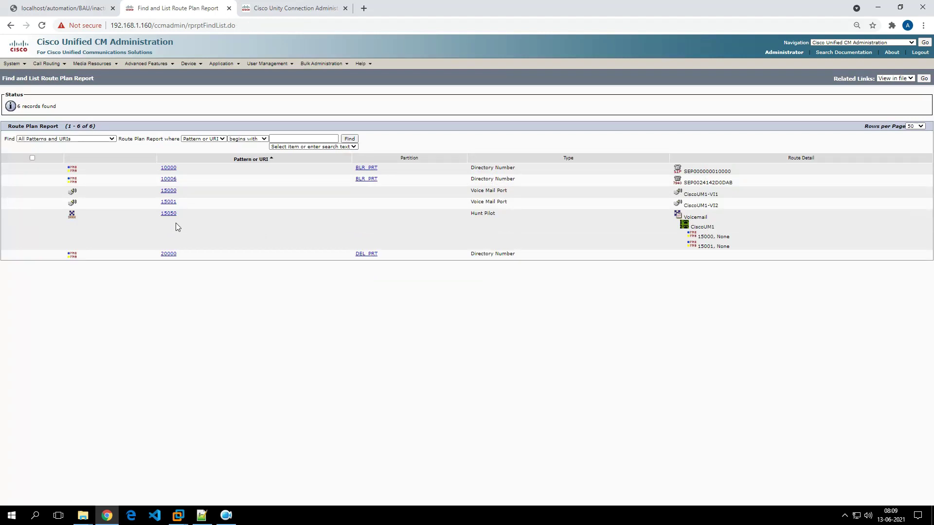
{"action": "left_click", "coordinate": [168, 254]}
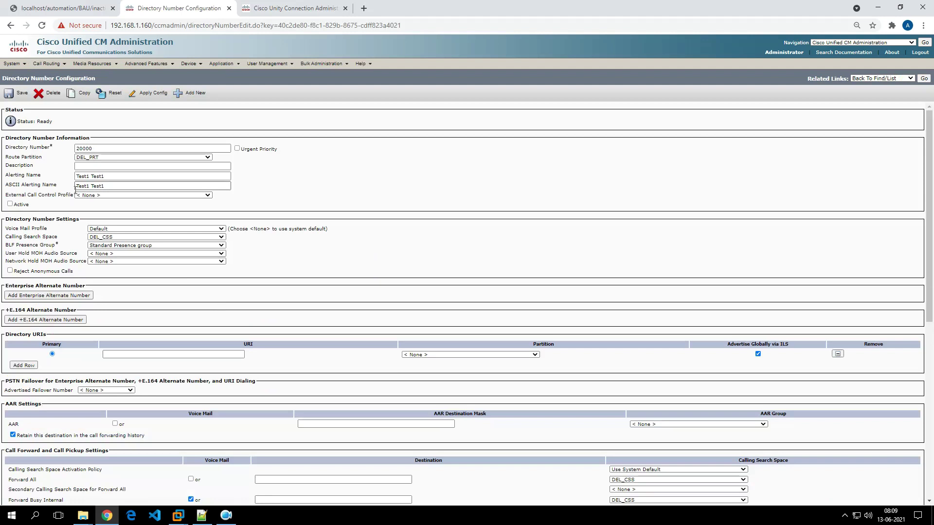
- Find inactive DNs in the portal, download the list, and open inactivedns (5).csv
{"action": "left_click", "coordinate": [30, 5]}
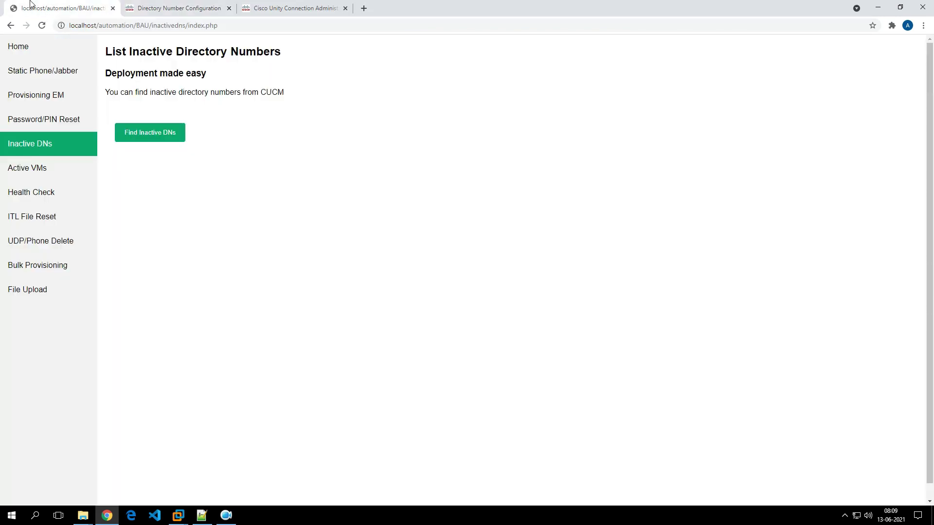
{"action": "left_click", "coordinate": [144, 141]}
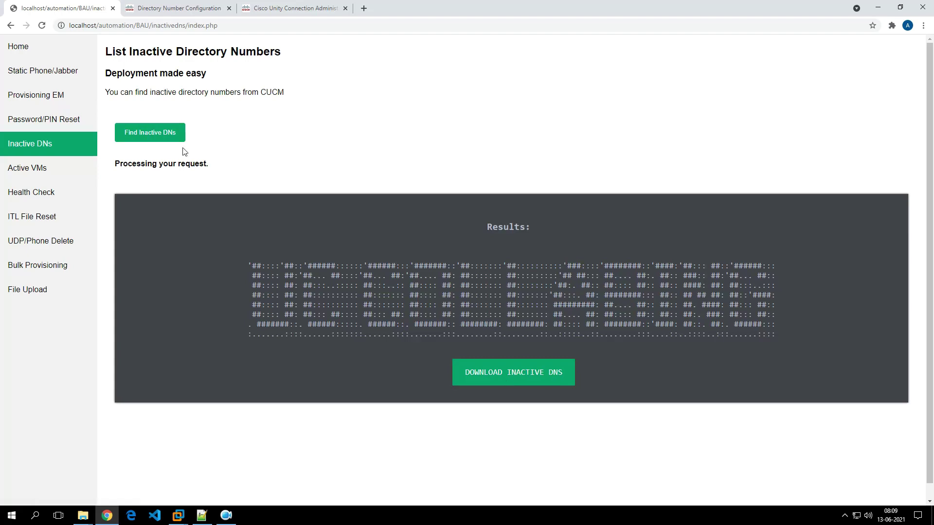
{"action": "left_click", "coordinate": [505, 374]}
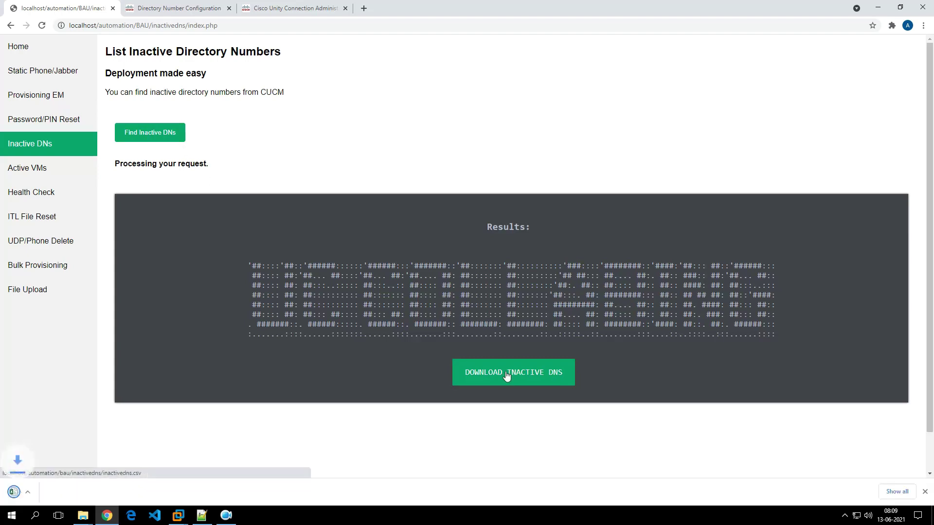
{"action": "left_click", "coordinate": [48, 492]}
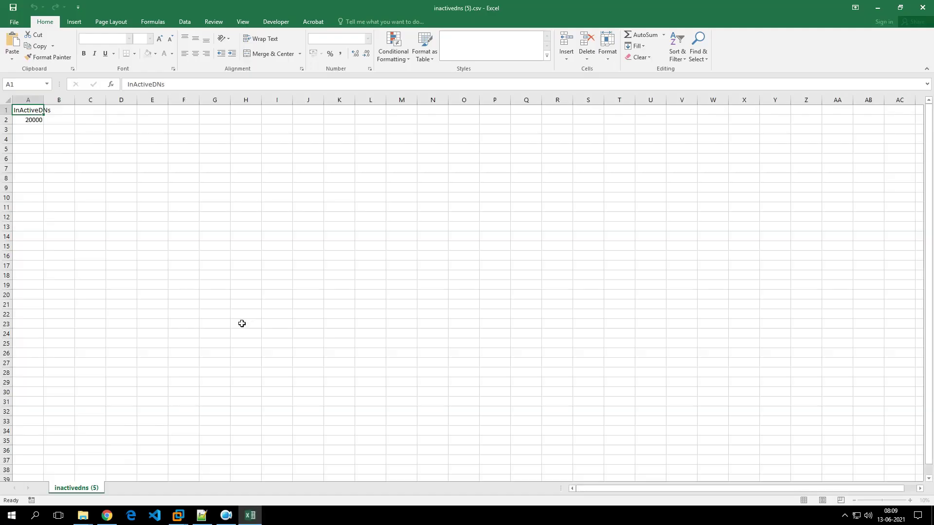
- Autofit column A, close inactivedns (5).csv without saving, and return to DN 20000's page
{"action": "double_click", "coordinate": [44, 100]}
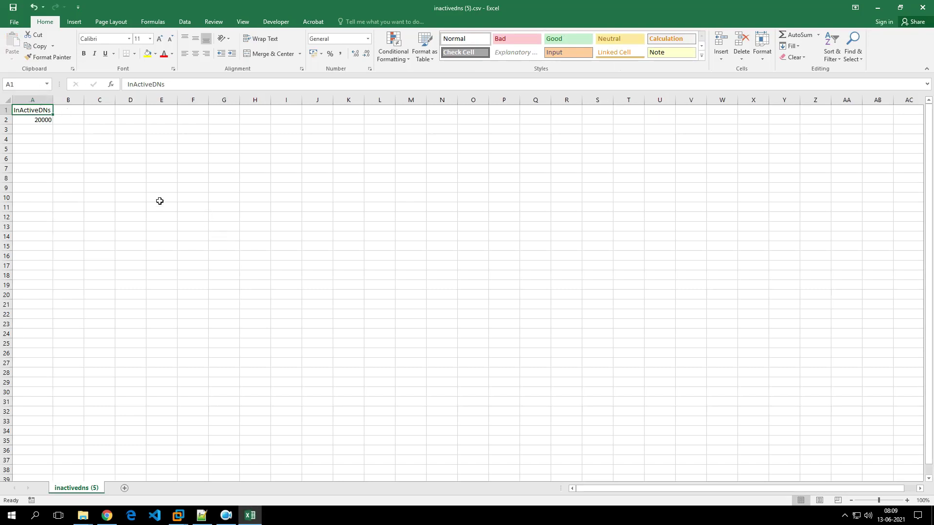
{"action": "left_click", "coordinate": [922, 7]}
{"action": "left_click", "coordinate": [466, 268]}
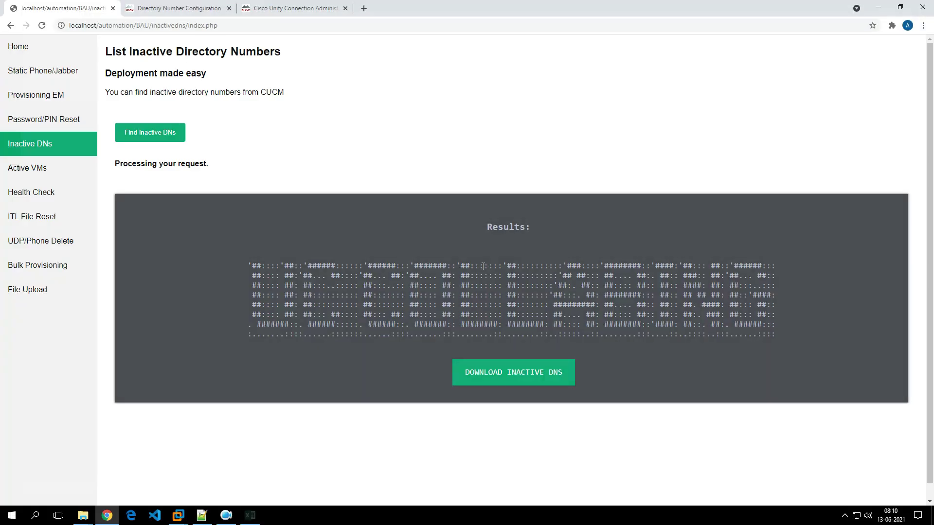
{"action": "left_click", "coordinate": [164, 7]}
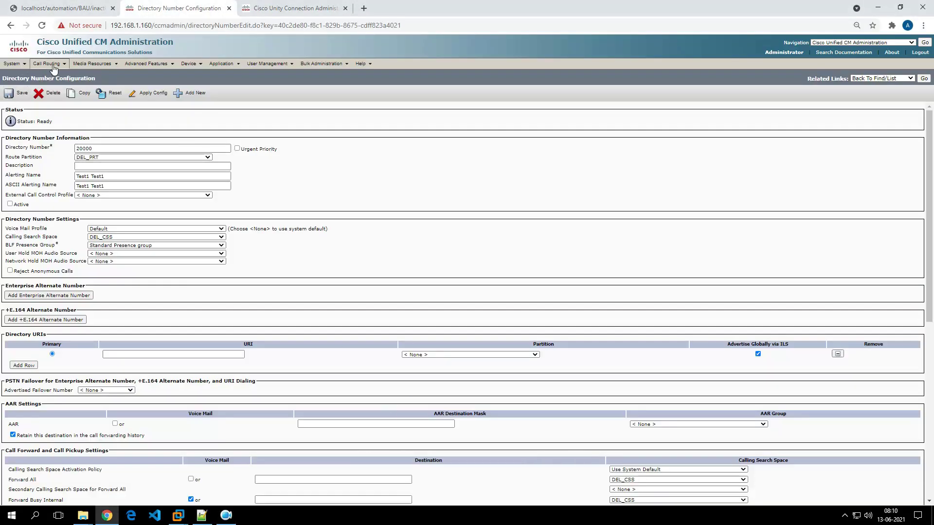
- Copy the directory number setup, enter 200 as the range end, and save the copy
{"action": "mouse_move", "coordinate": [48, 64]}
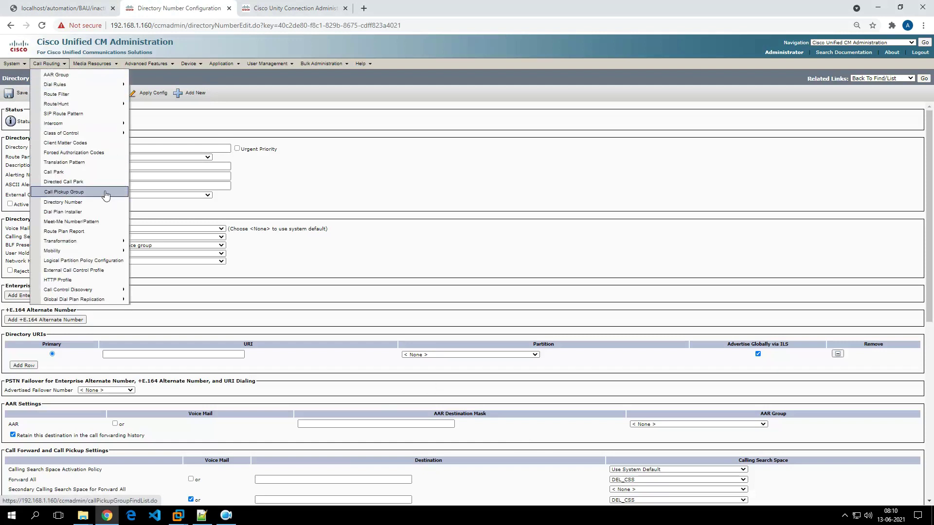
{"action": "left_click", "coordinate": [68, 97]}
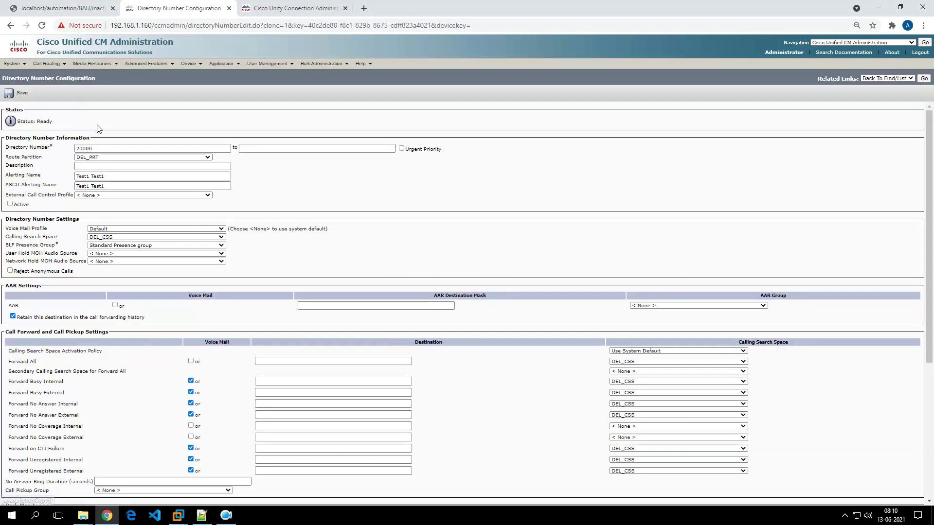
{"action": "left_click", "coordinate": [265, 146]}
{"action": "type", "text": "20003"}
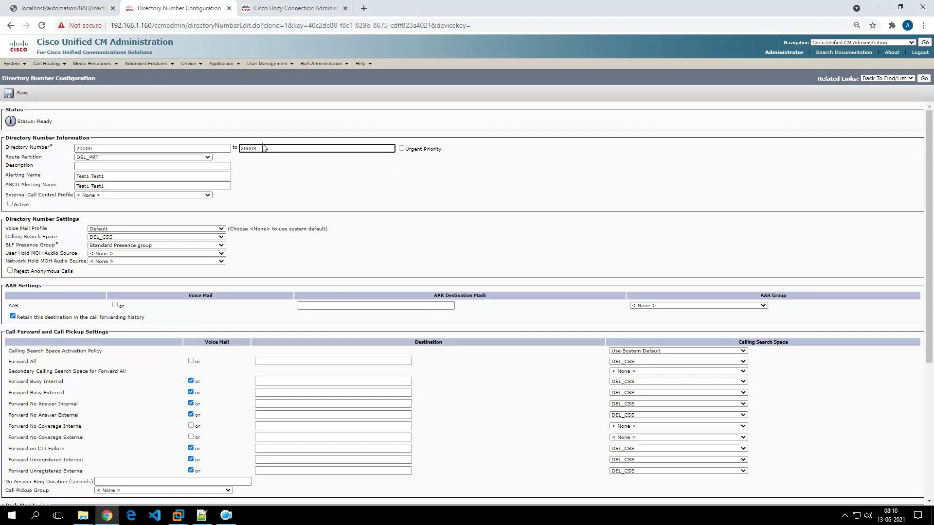
{"action": "left_click", "coordinate": [133, 124]}
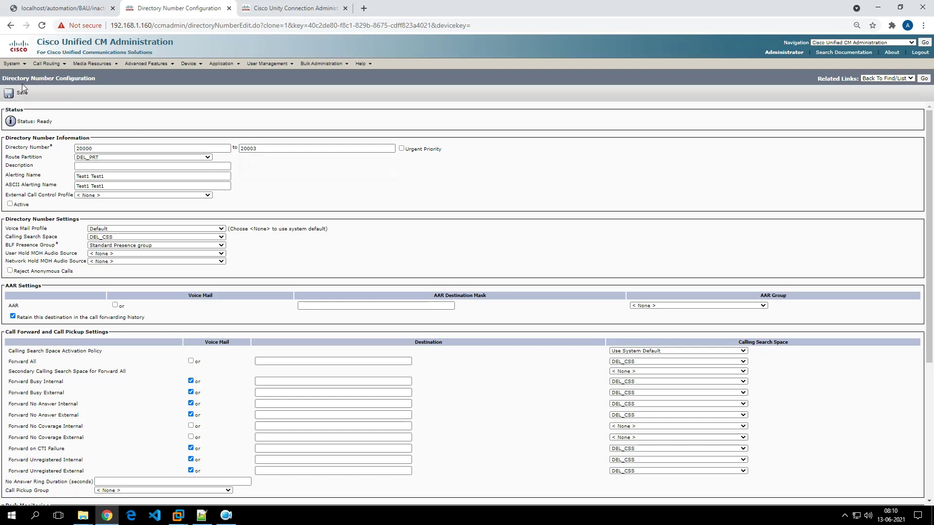
{"action": "left_click", "coordinate": [12, 97]}
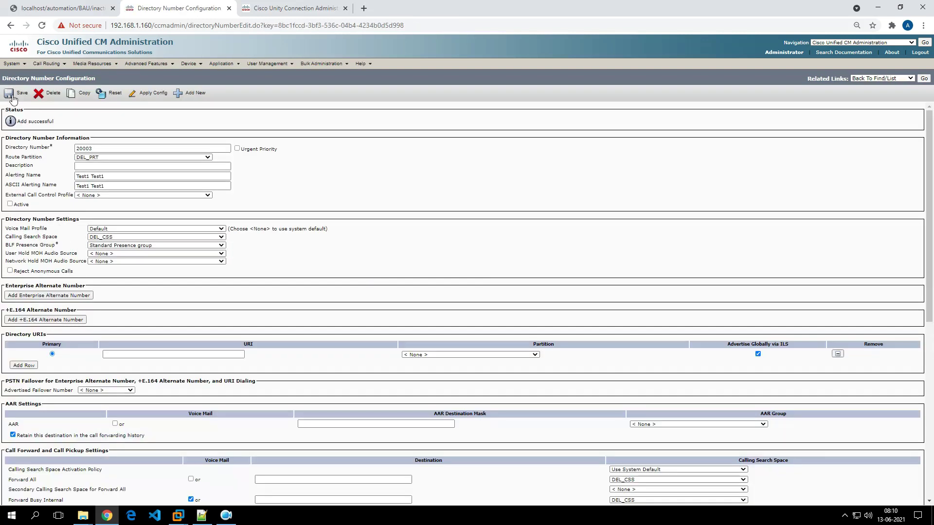
- Add new directory number 10003 in route partition BLR_PRT and save it
{"action": "left_click", "coordinate": [189, 93]}
{"action": "left_click", "coordinate": [154, 147]}
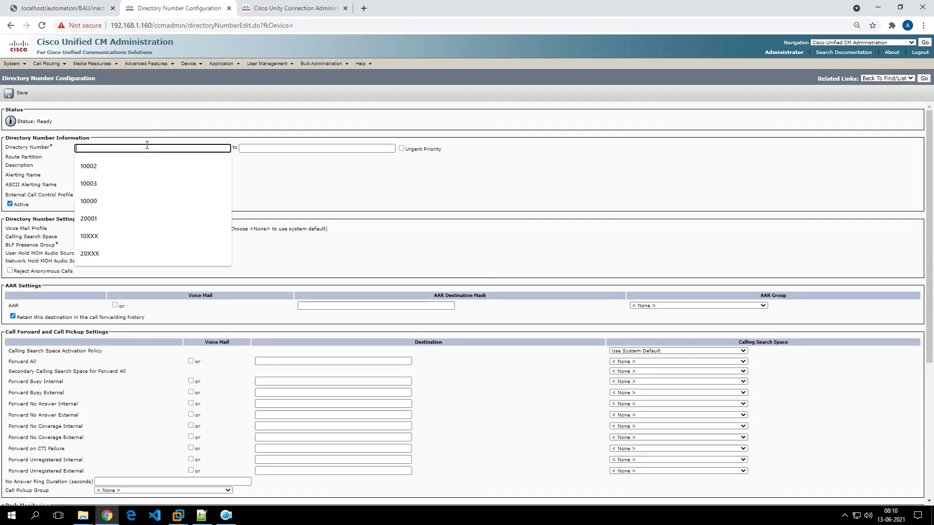
{"action": "type", "text": "10003"}
{"action": "key", "text": "Tab"}
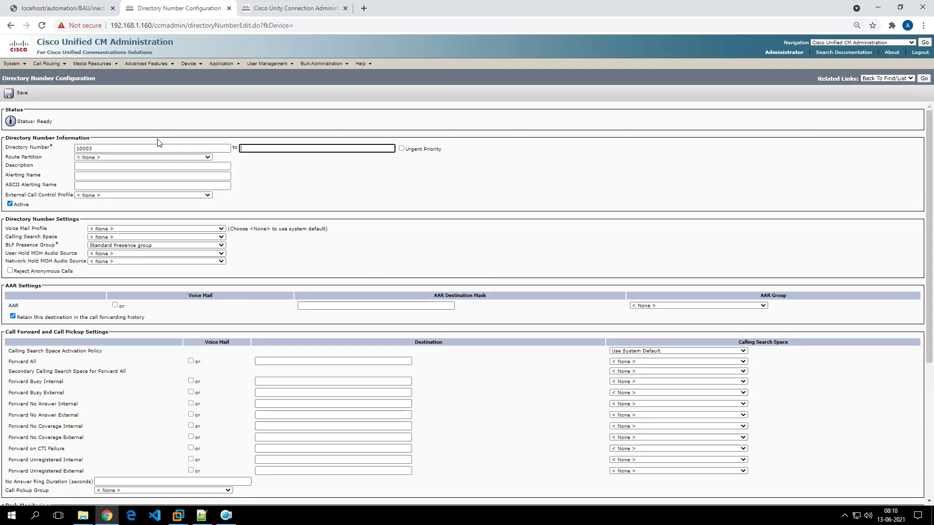
{"action": "left_click", "coordinate": [150, 154]}
{"action": "left_click", "coordinate": [149, 155]}
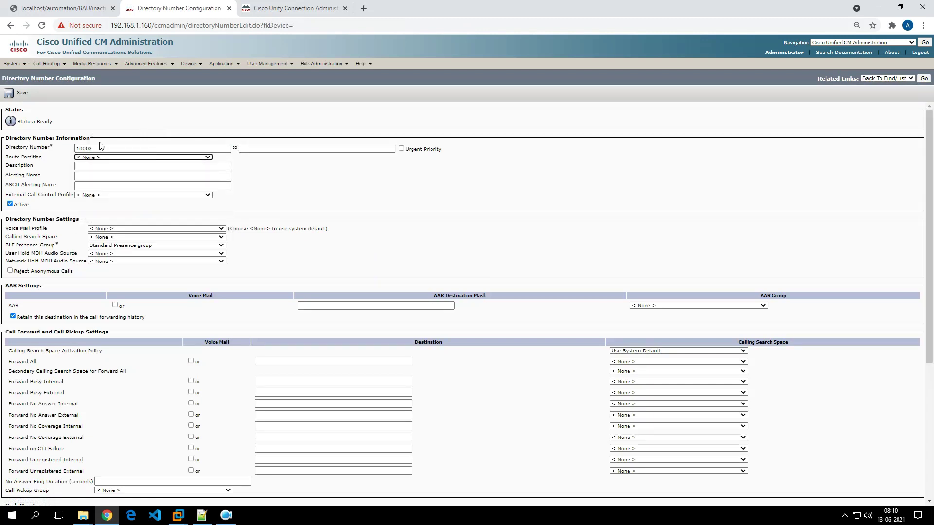
{"action": "left_click", "coordinate": [102, 159]}
{"action": "left_click", "coordinate": [103, 170]}
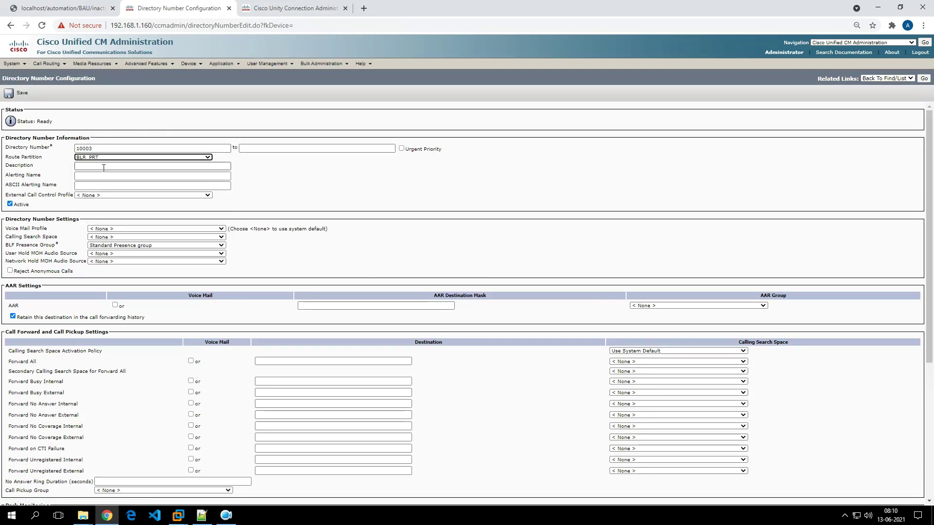
{"action": "left_click", "coordinate": [26, 99]}
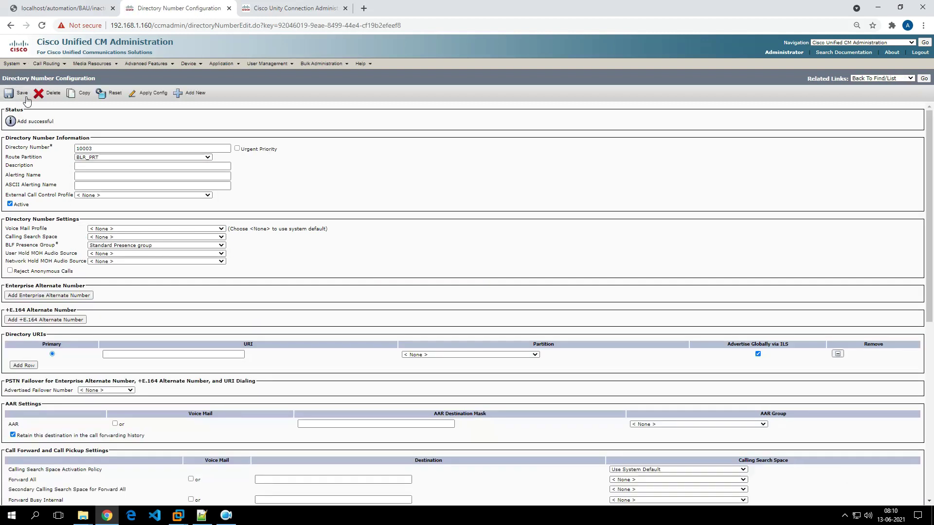
- Uncheck Active for 10003, save, and return to the portal's Inactive DNs page
{"action": "left_click", "coordinate": [10, 204]}
{"action": "left_click", "coordinate": [15, 93]}
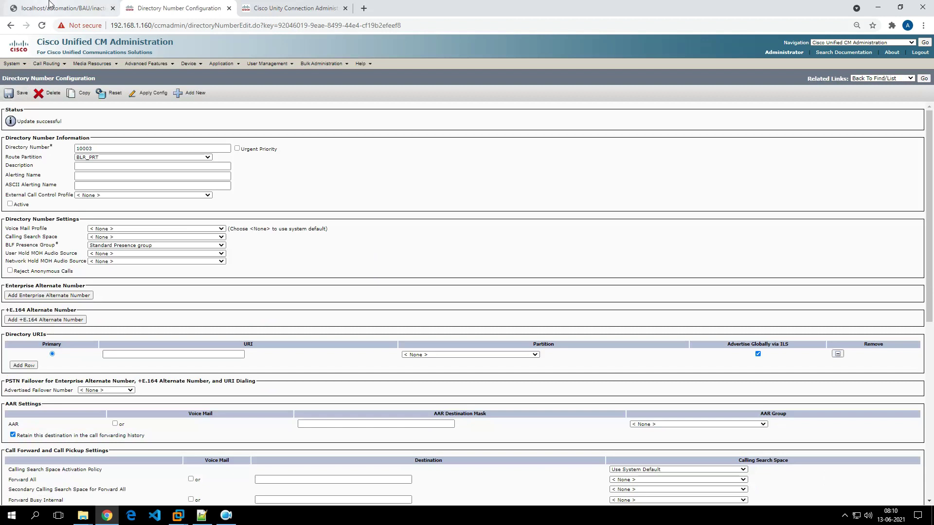
{"action": "left_click", "coordinate": [49, 4]}
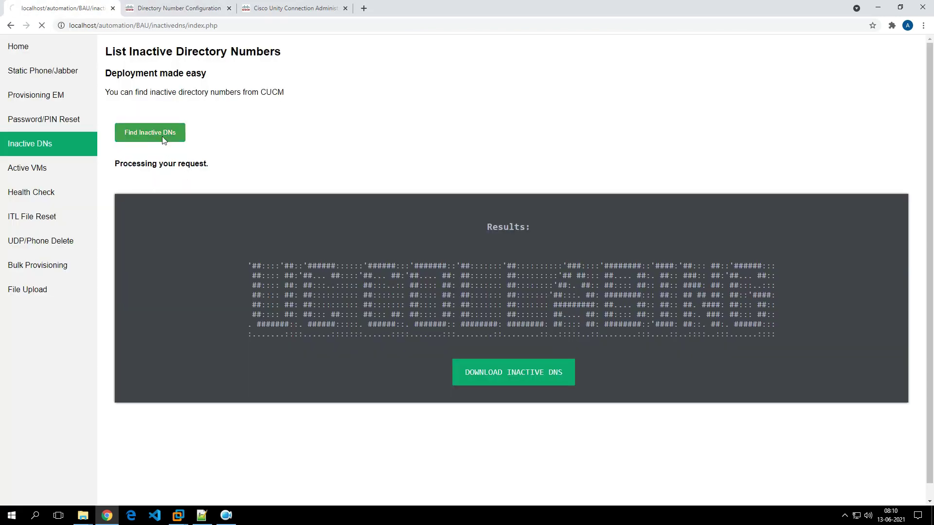
- Download and open inactivedns (6).csv, autofit column A, and select numbers A2 to A6
{"action": "left_click", "coordinate": [491, 370]}
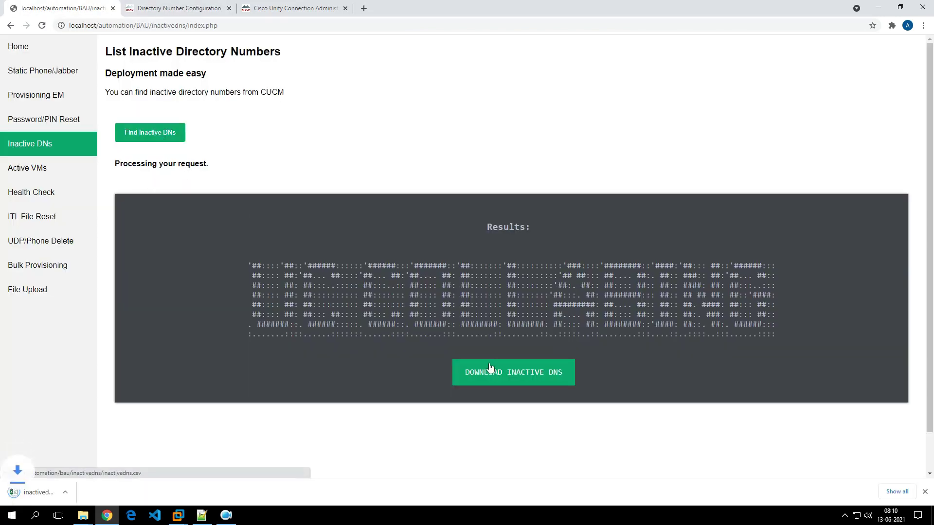
{"action": "left_click", "coordinate": [48, 489]}
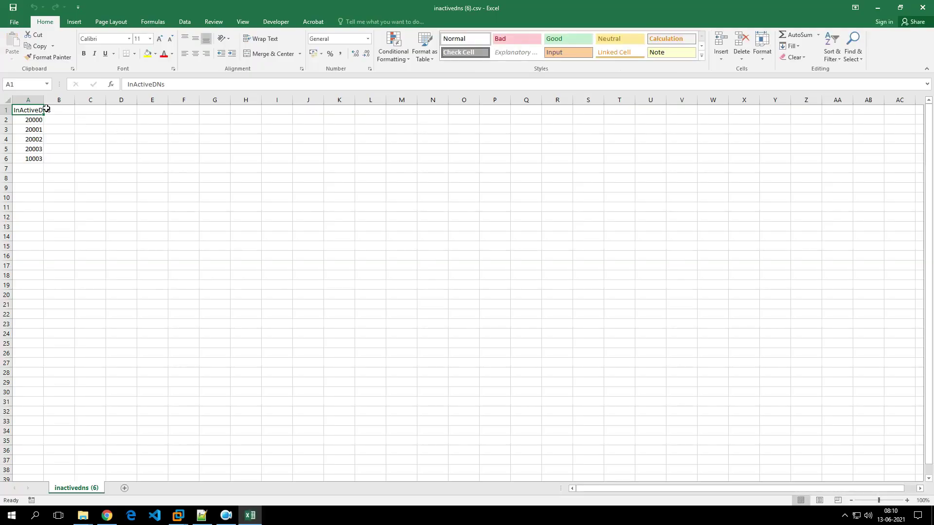
{"action": "double_click", "coordinate": [43, 99]}
{"action": "left_click", "coordinate": [49, 121]}
{"action": "key", "text": "shift+Down"}
{"action": "key", "text": "shift+Down"}
{"action": "key", "text": "shift+Down"}
{"action": "key", "text": "shift+Down"}
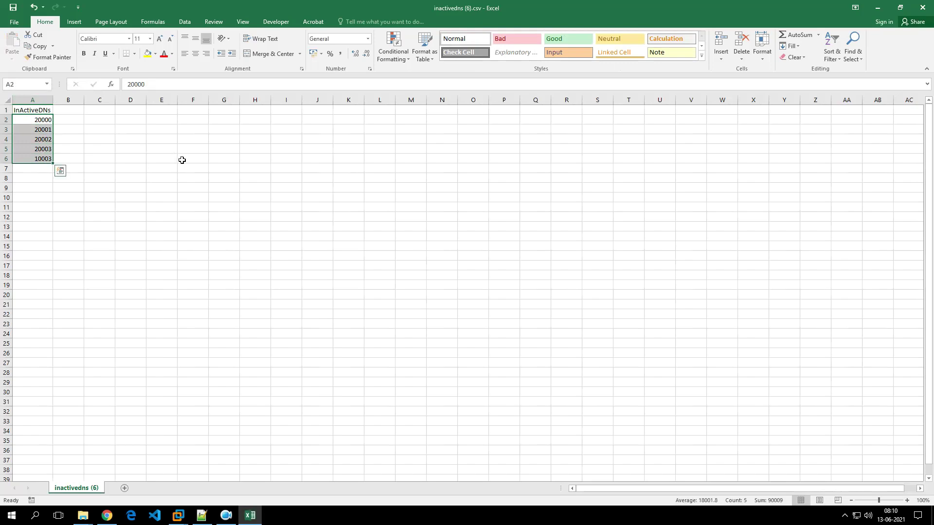
- Compare the list with CUCM's directory number page and copy 20003 from cell A5
{"action": "key", "text": "alt+Tab"}
{"action": "key", "text": "ctrl+Tab"}
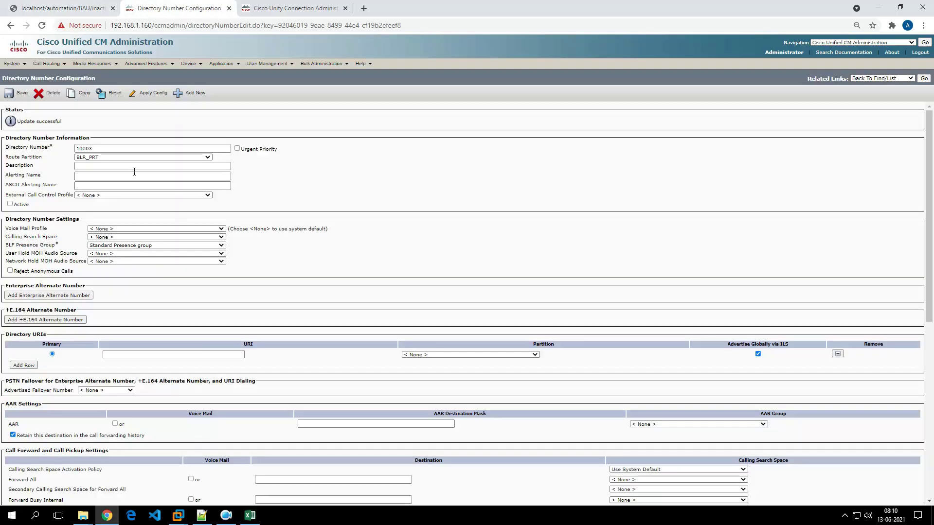
{"action": "left_click", "coordinate": [92, 148]}
{"action": "key", "text": "alt+Tab"}
{"action": "left_click", "coordinate": [51, 160]}
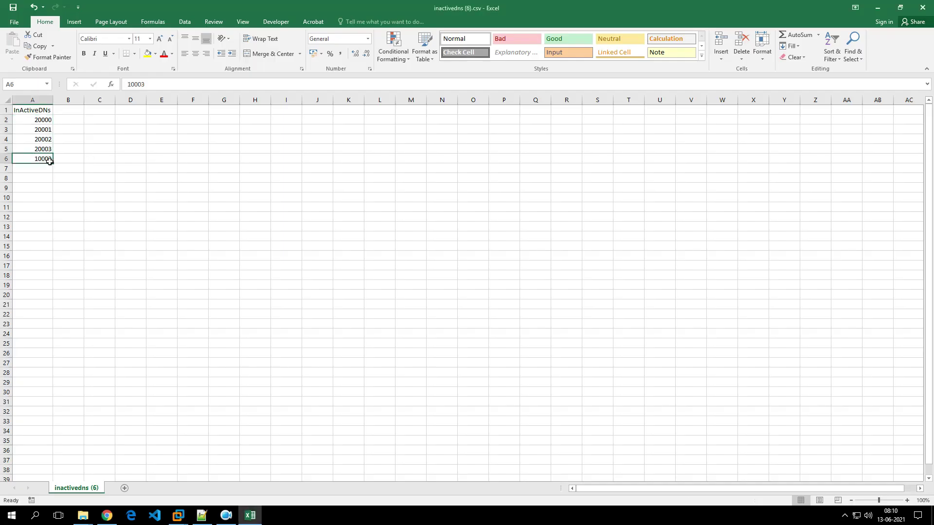
{"action": "left_click", "coordinate": [48, 151]}
{"action": "key", "text": "ctrl+c"}
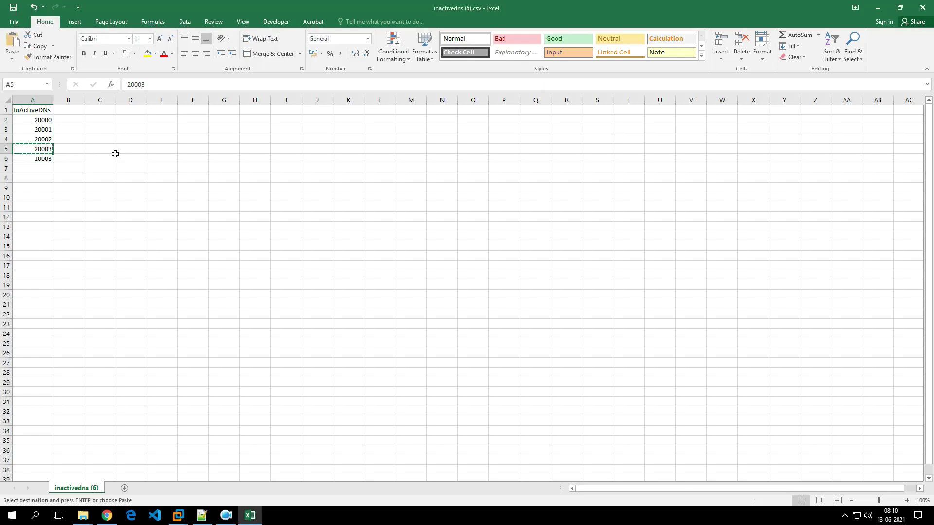
- Find and open 20003 in the Route Plan Report, then go back to Find/List
{"action": "key", "text": "alt+Tab"}
{"action": "mouse_move", "coordinate": [49, 64]}
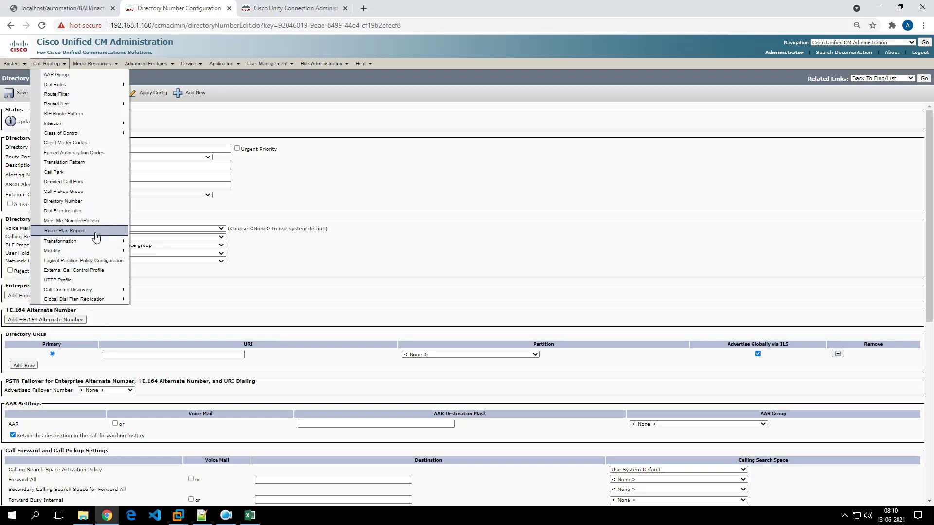
{"action": "left_click", "coordinate": [90, 231]}
{"action": "key", "text": "ctrl+f"}
{"action": "type", "text": "20003"}
{"action": "left_click", "coordinate": [168, 297]}
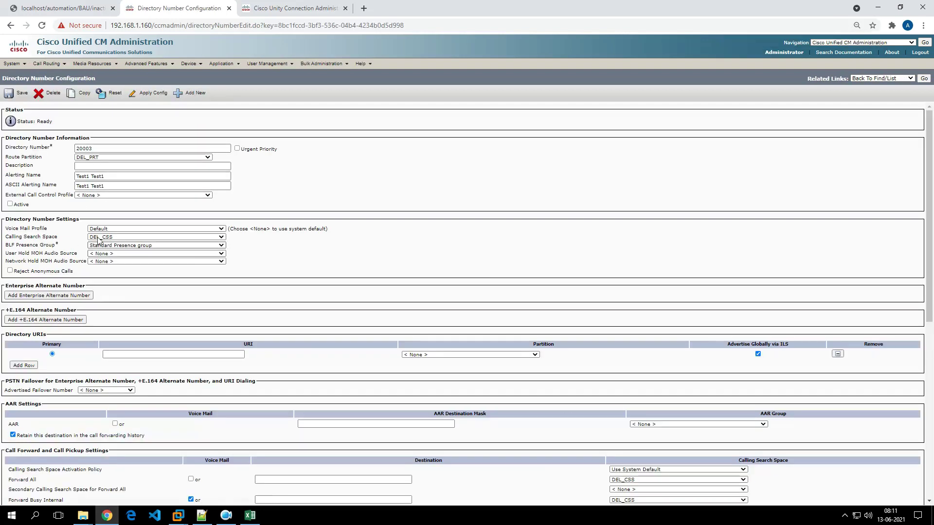
{"action": "left_click", "coordinate": [923, 79]}
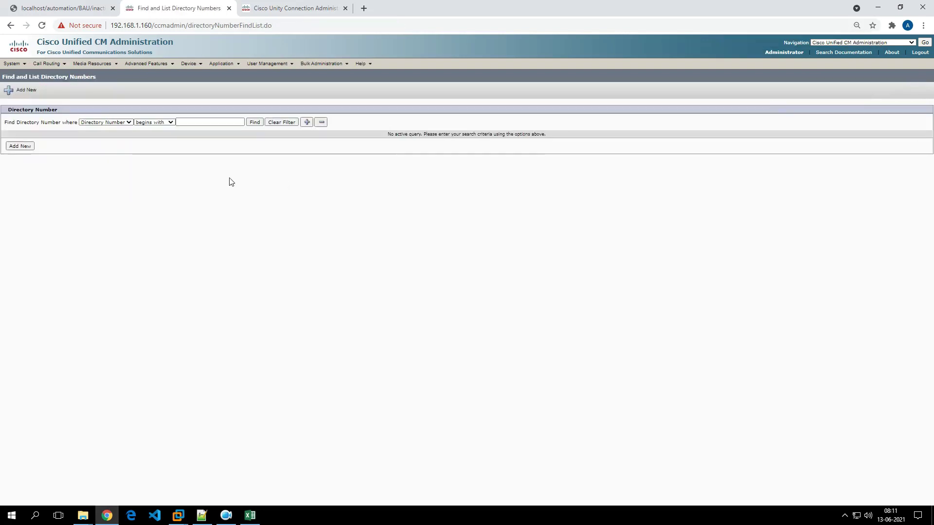
- Show the 10-record Route Plan Report, then close inactivedns (6).csv without saving
{"action": "left_click", "coordinate": [49, 64]}
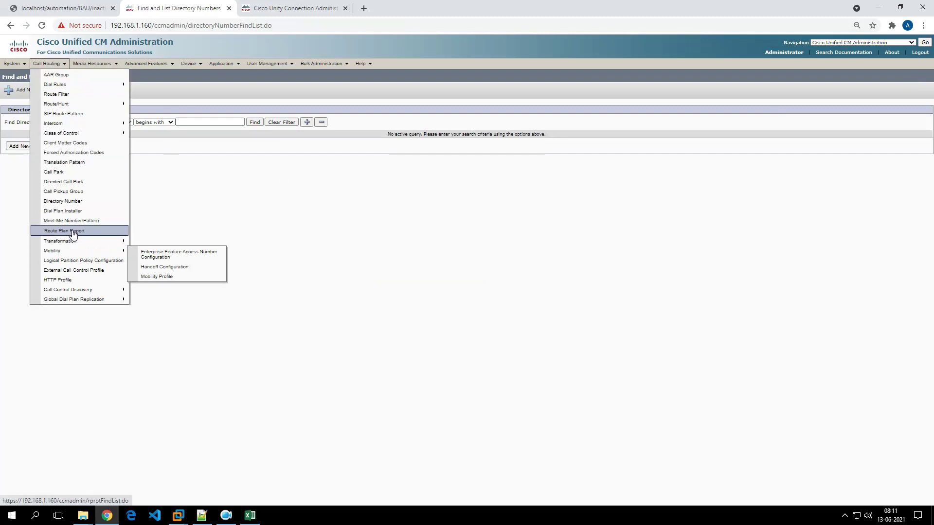
{"action": "left_click", "coordinate": [63, 230]}
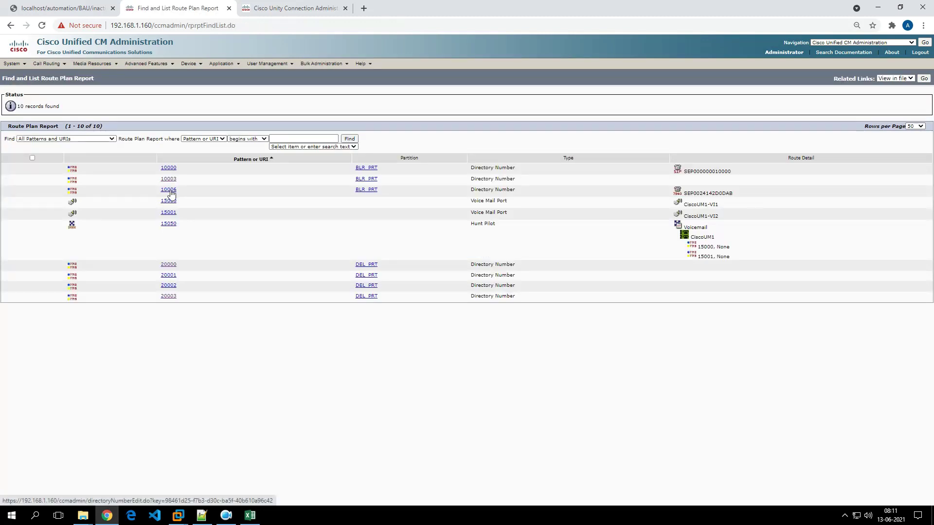
{"action": "key", "text": "alt+Tab"}
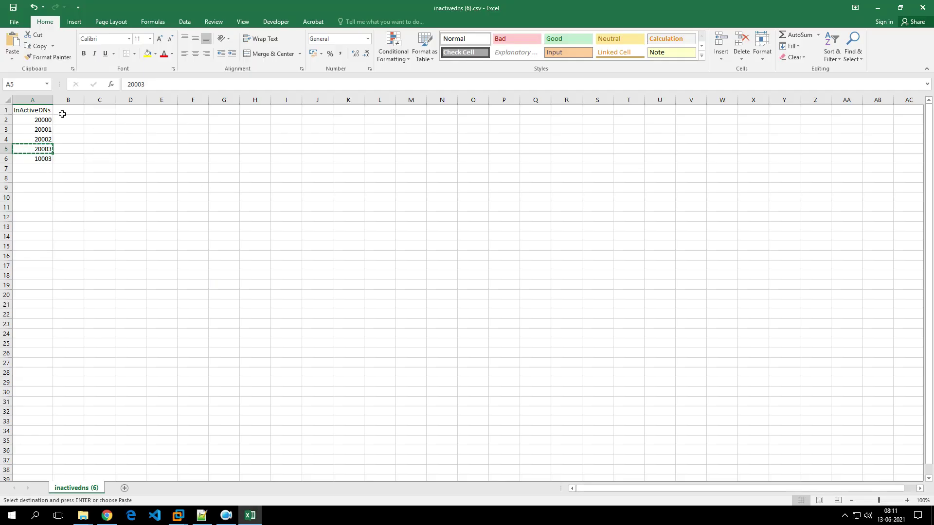
{"action": "key", "text": "Escape"}
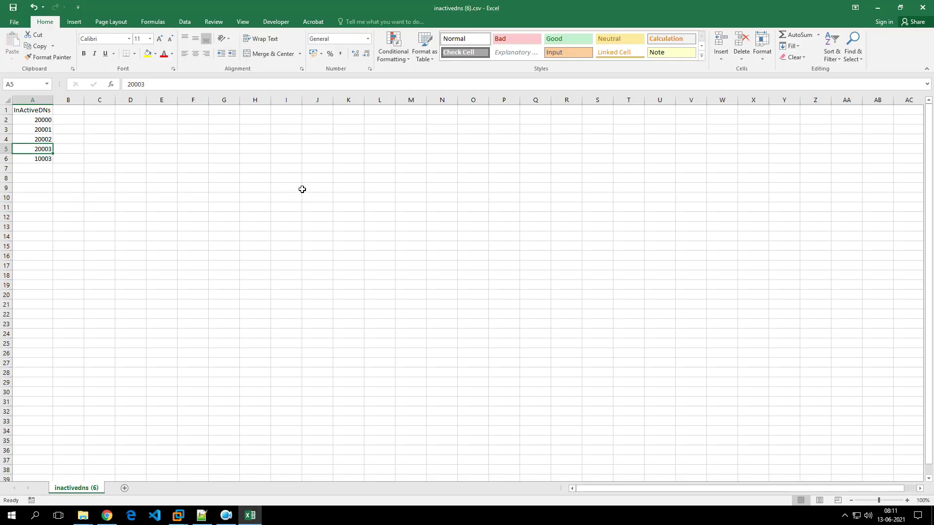
{"action": "left_click", "coordinate": [922, 8]}
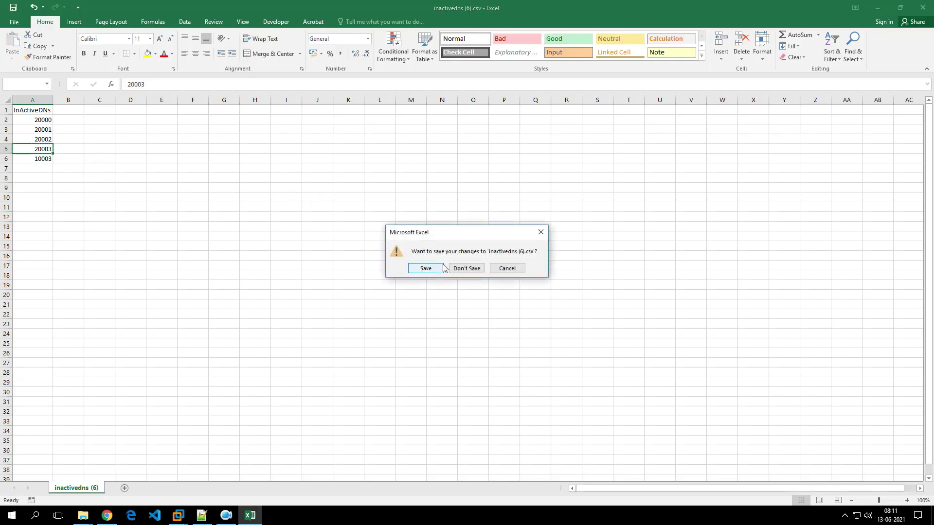
{"action": "left_click", "coordinate": [458, 269]}
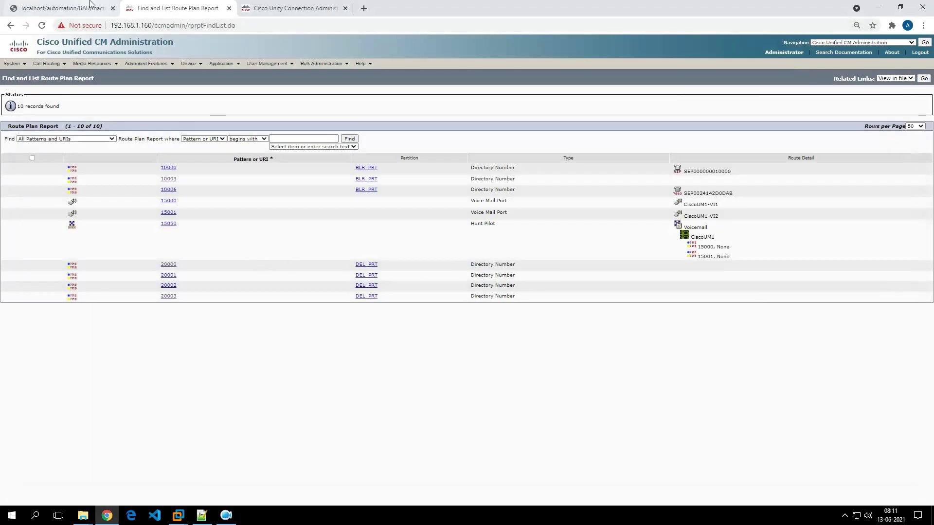
- Open the portal's Active VMs page and run Find Active VM users
{"action": "left_click", "coordinate": [58, 8]}
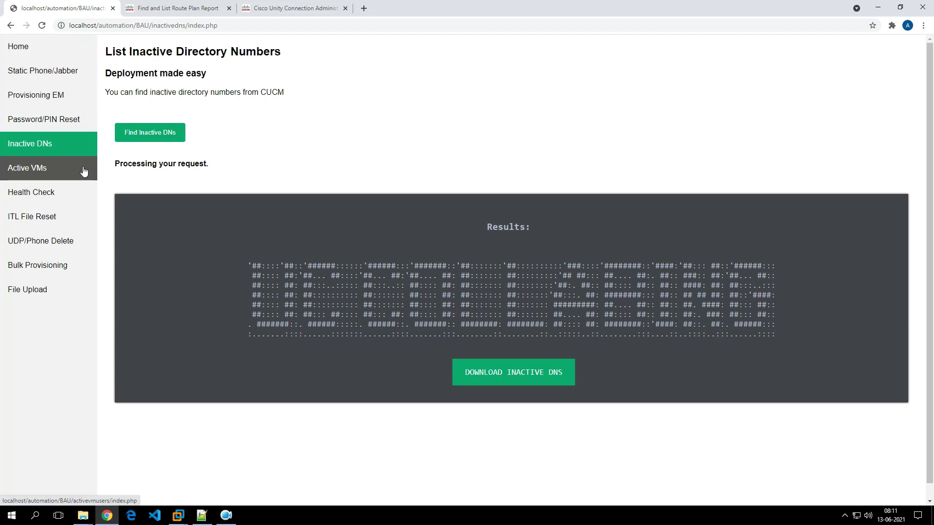
{"action": "left_click", "coordinate": [84, 172]}
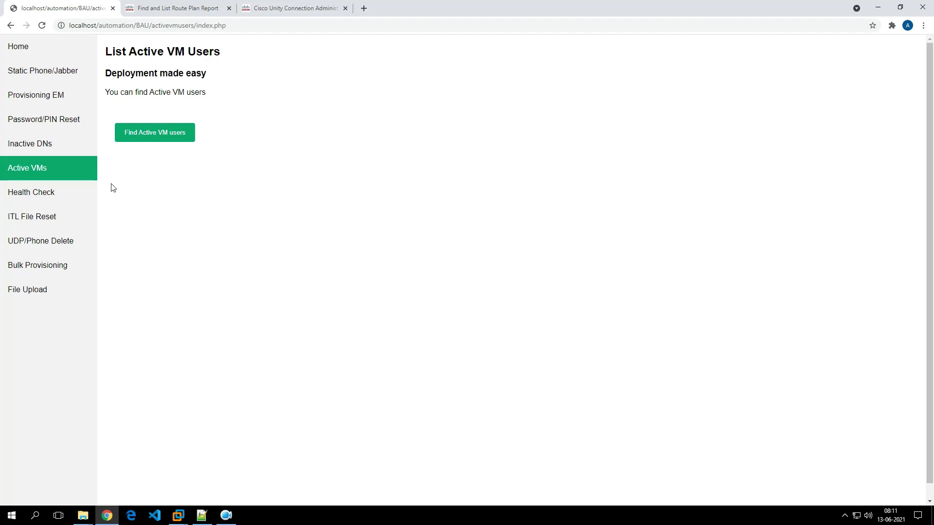
{"action": "left_click", "coordinate": [147, 141]}
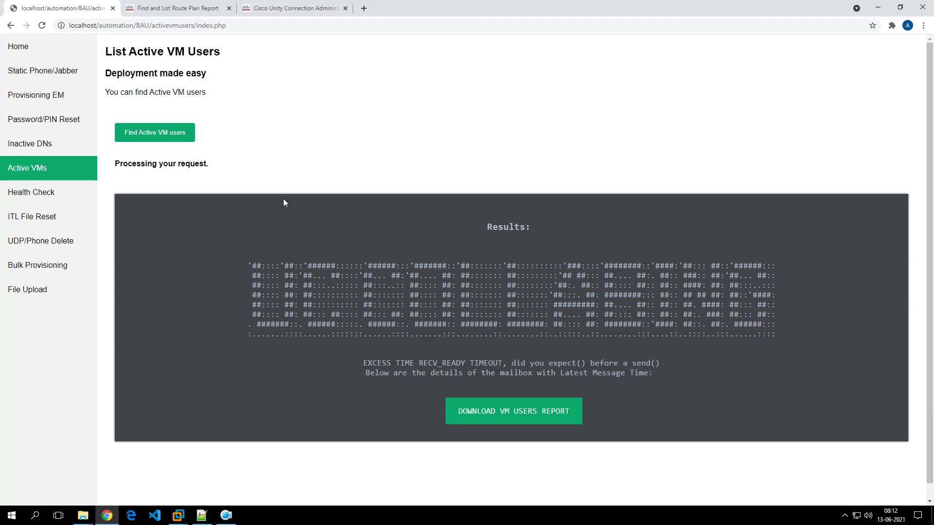
- Download and open activevmusers (3).csv, autofit column A, and select row 13's mailbox details
{"action": "left_click", "coordinate": [504, 421]}
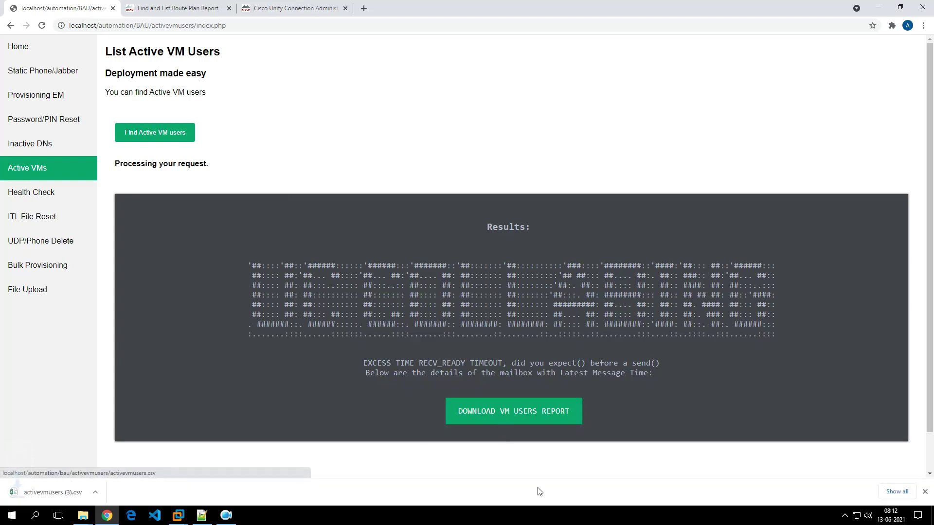
{"action": "left_click", "coordinate": [34, 501]}
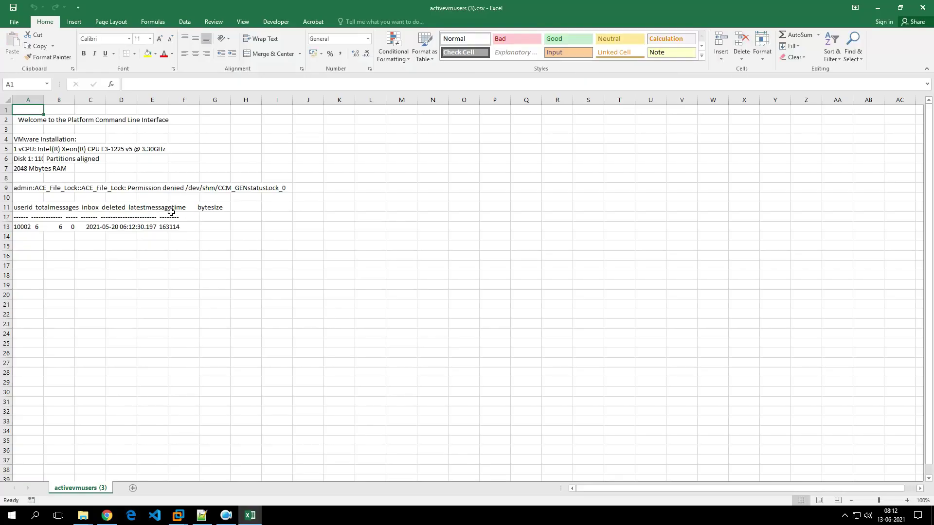
{"action": "left_click", "coordinate": [6, 99]}
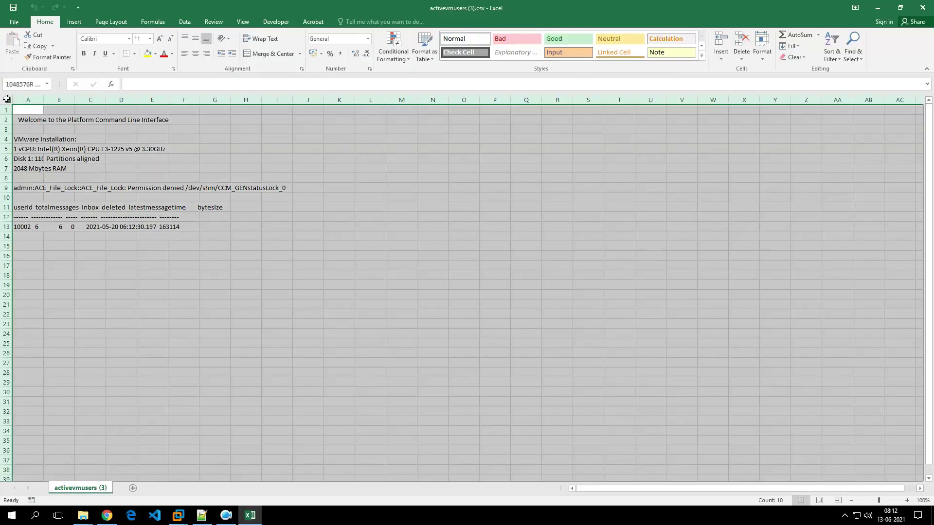
{"action": "double_click", "coordinate": [44, 100]}
{"action": "left_click", "coordinate": [77, 218]}
{"action": "left_click", "coordinate": [82, 227]}
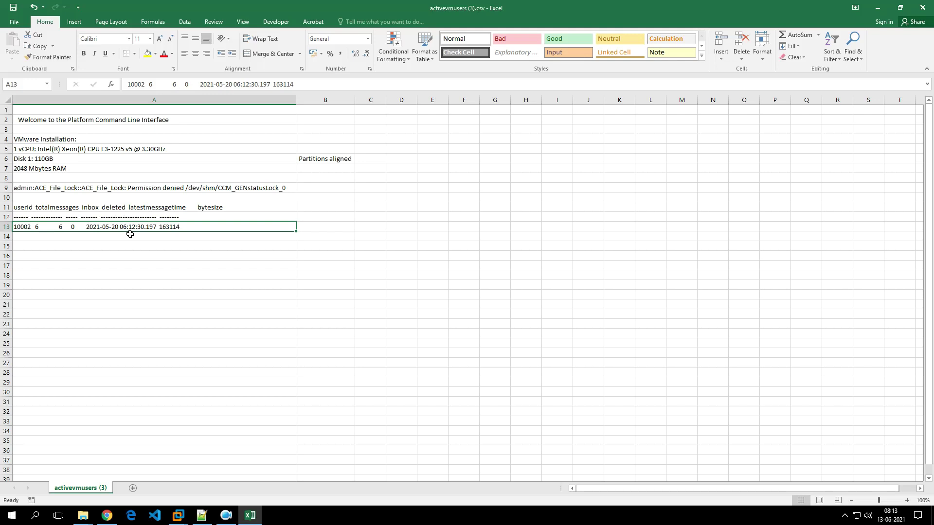
{"action": "left_click", "coordinate": [108, 515]}
- Compare Unity Connection's 8-user list with the VM users spreadsheet, then return to the portal results
{"action": "left_click", "coordinate": [209, 8]}
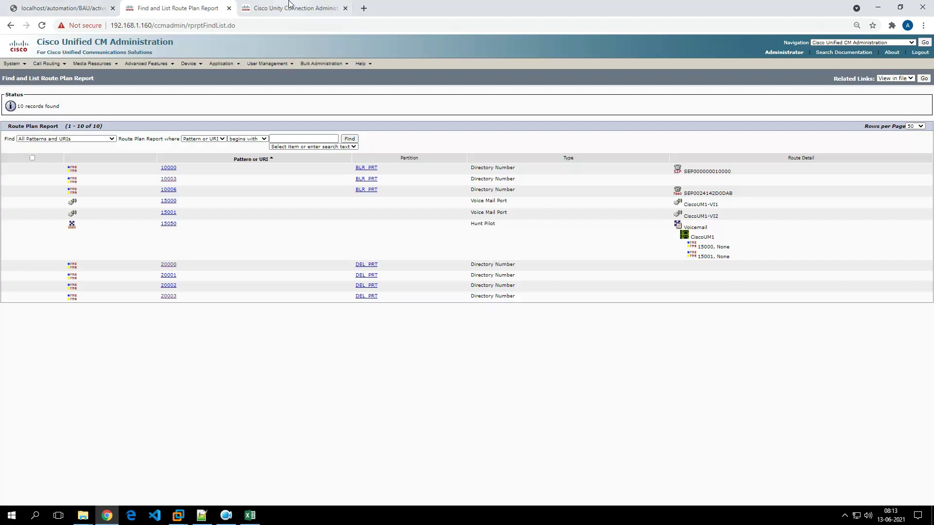
{"action": "left_click", "coordinate": [268, 8]}
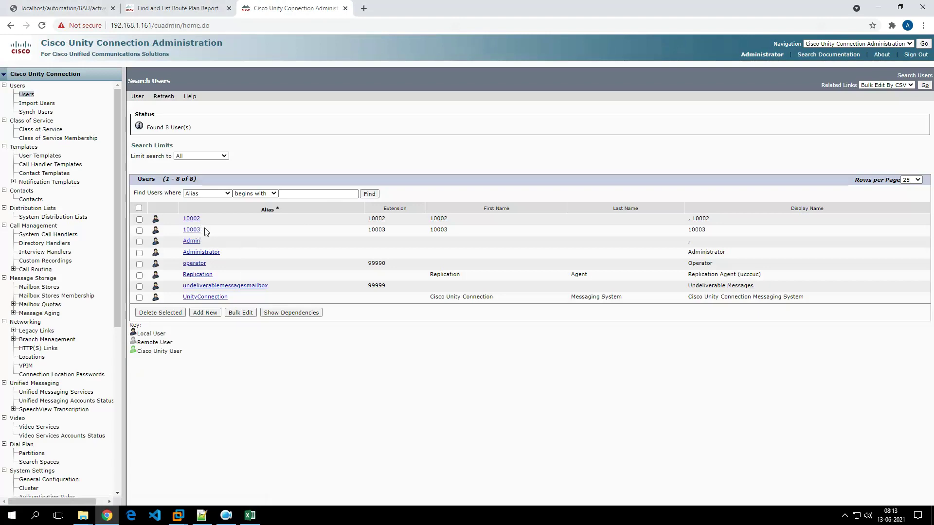
{"action": "left_click", "coordinate": [249, 516]}
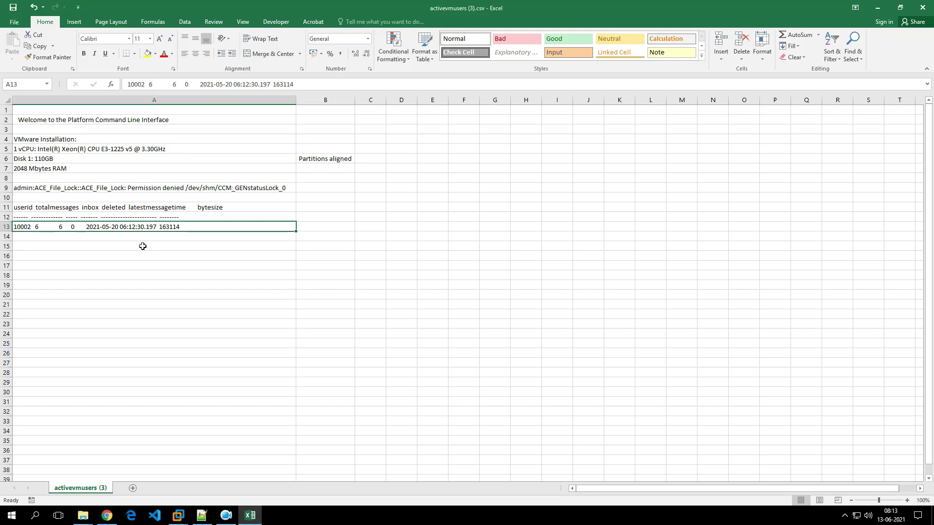
{"action": "left_click", "coordinate": [106, 516]}
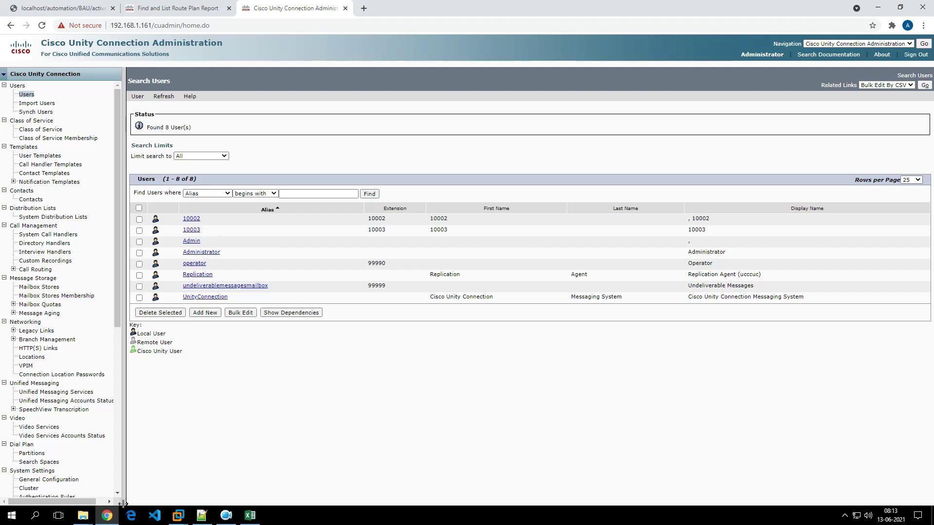
{"action": "left_click", "coordinate": [107, 516]}
{"action": "left_click", "coordinate": [107, 516]}
{"action": "left_click", "coordinate": [62, 7]}
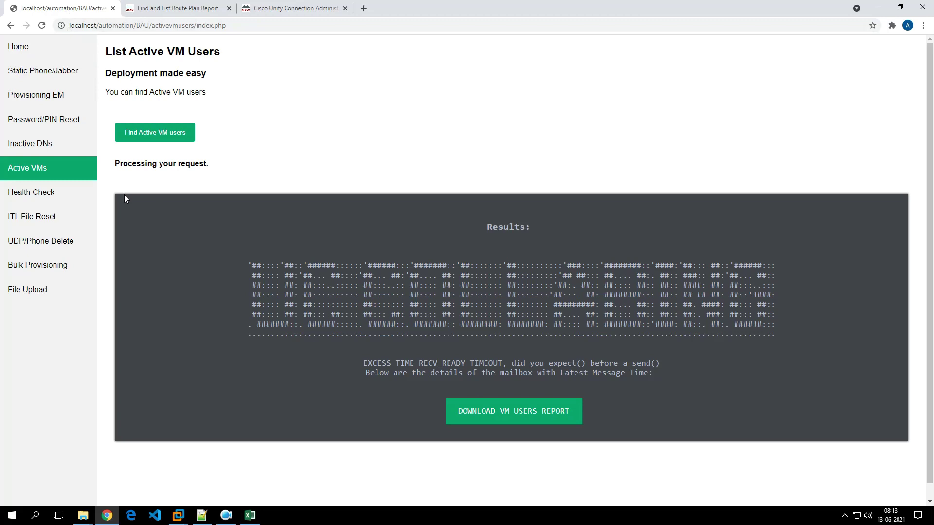
- Open the CUCM and CUC health check page and close activevmusers (3).csv without saving
{"action": "left_click", "coordinate": [86, 197]}
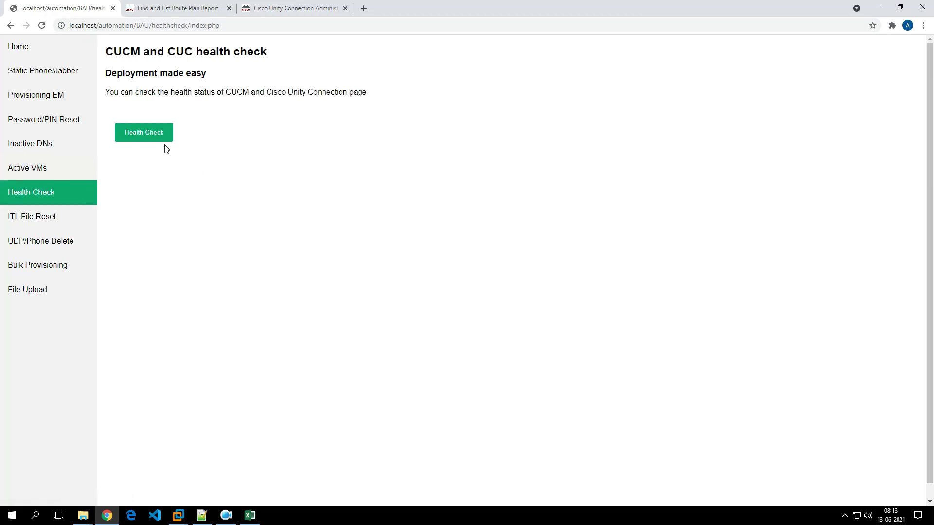
{"action": "left_click", "coordinate": [250, 516]}
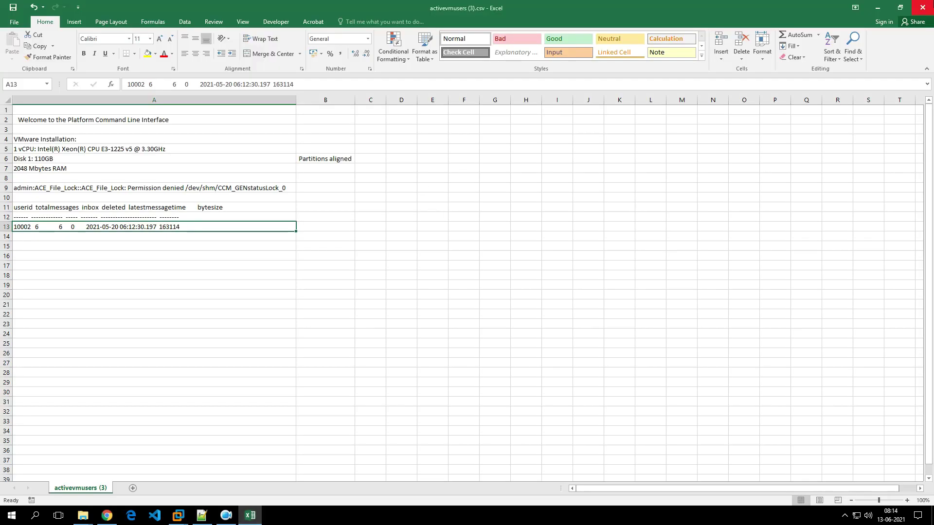
{"action": "left_click", "coordinate": [923, 8]}
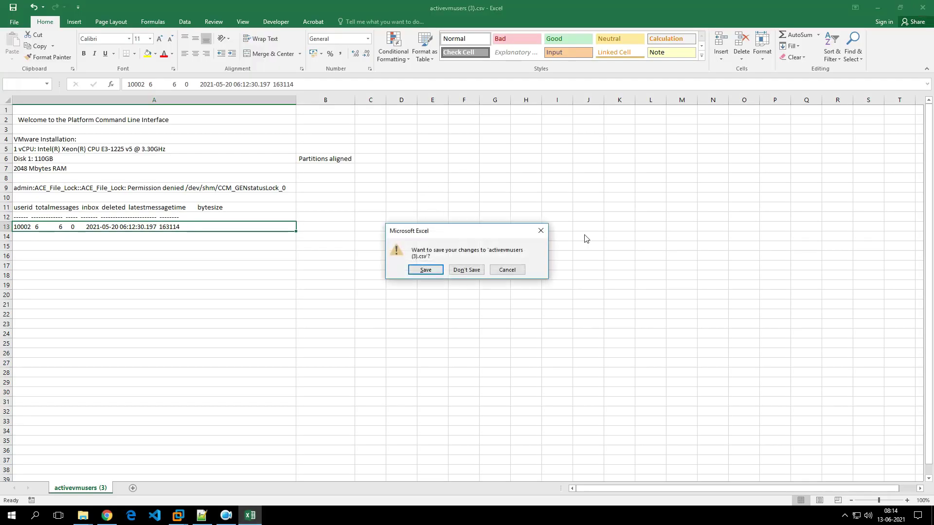
{"action": "left_click", "coordinate": [467, 270]}
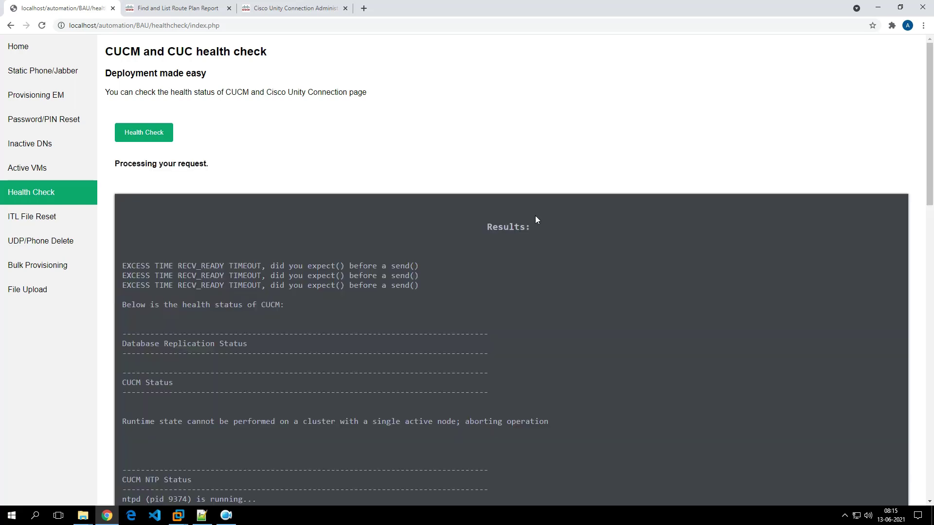
{"action": "scroll", "coordinate": [535, 219], "scroll_direction": "down", "scroll_amount": 5}
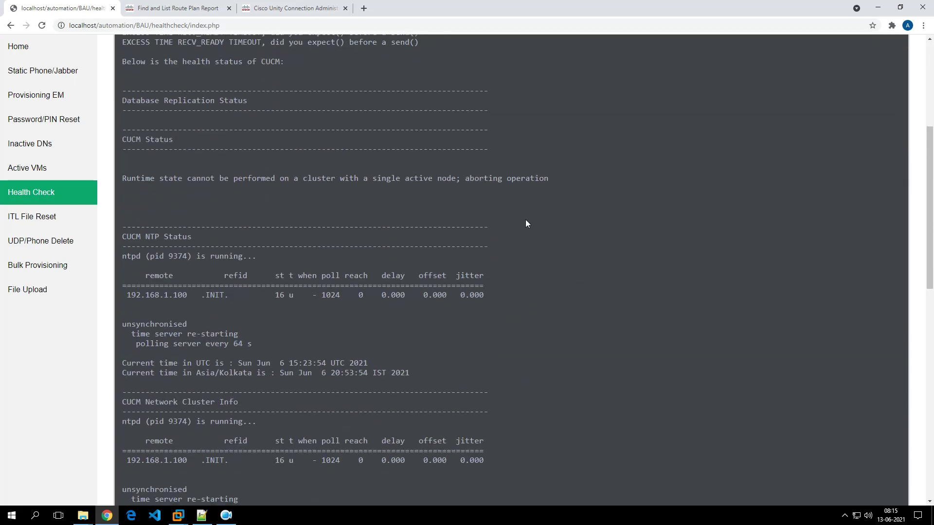
{"action": "scroll", "coordinate": [183, 110], "scroll_direction": "up", "scroll_amount": 1}
{"action": "left_click_drag", "start_coordinate": [117, 68], "coordinate": [433, 89]}
{"action": "scroll", "coordinate": [433, 89], "scroll_direction": "down", "scroll_amount": 1}
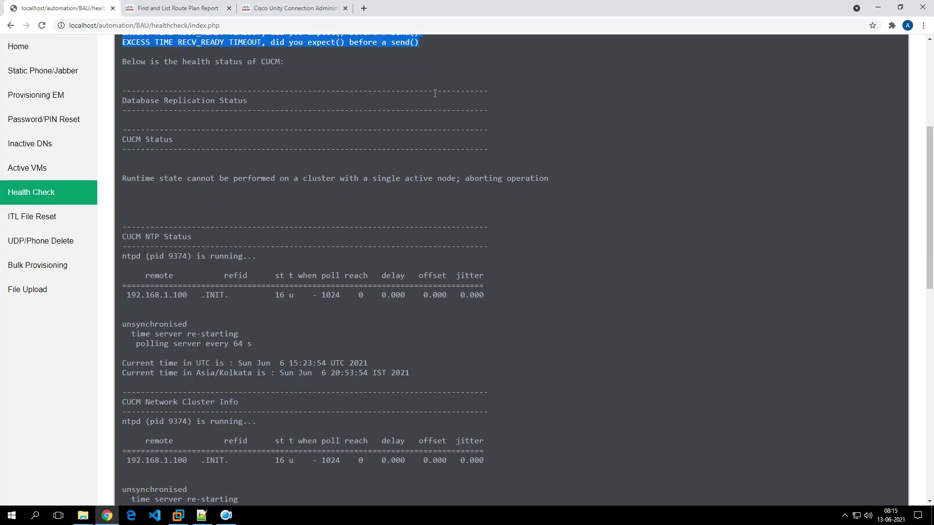
{"action": "left_click", "coordinate": [158, 73]}
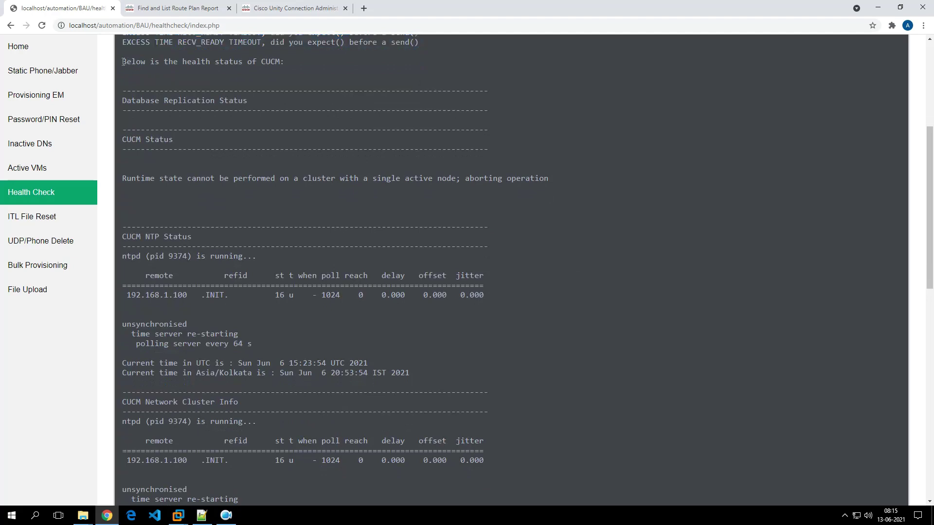
{"action": "left_click_drag", "start_coordinate": [124, 61], "coordinate": [293, 66]}
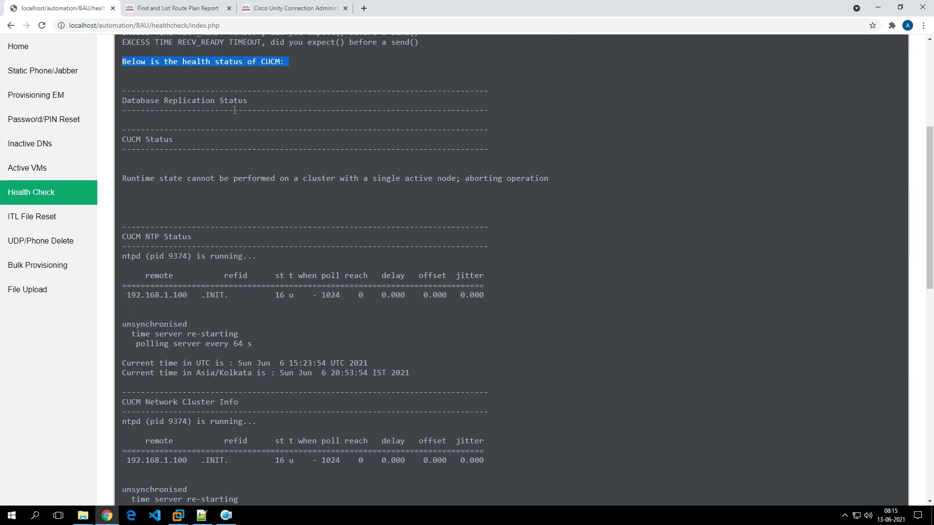
{"action": "left_click_drag", "start_coordinate": [121, 178], "coordinate": [544, 181]}
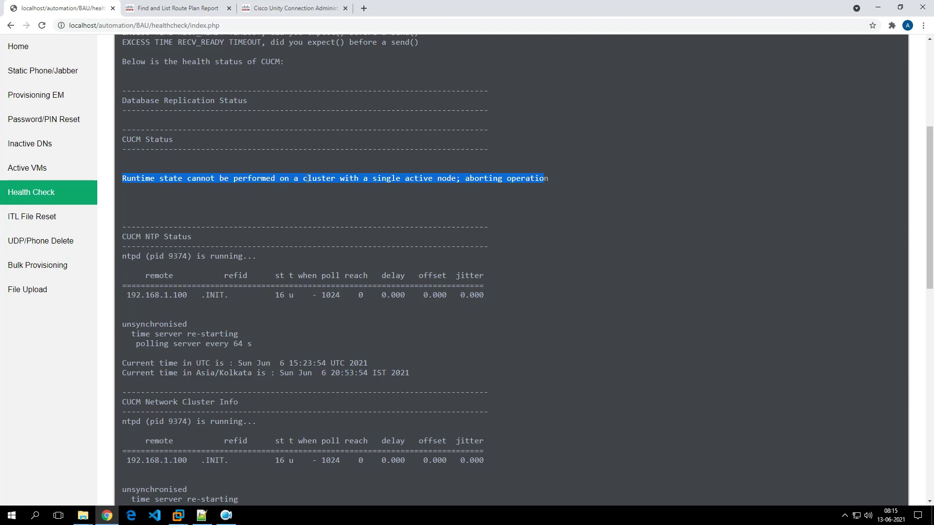
{"action": "left_click", "coordinate": [408, 184]}
{"action": "scroll", "coordinate": [211, 173], "scroll_direction": "down", "scroll_amount": 2}
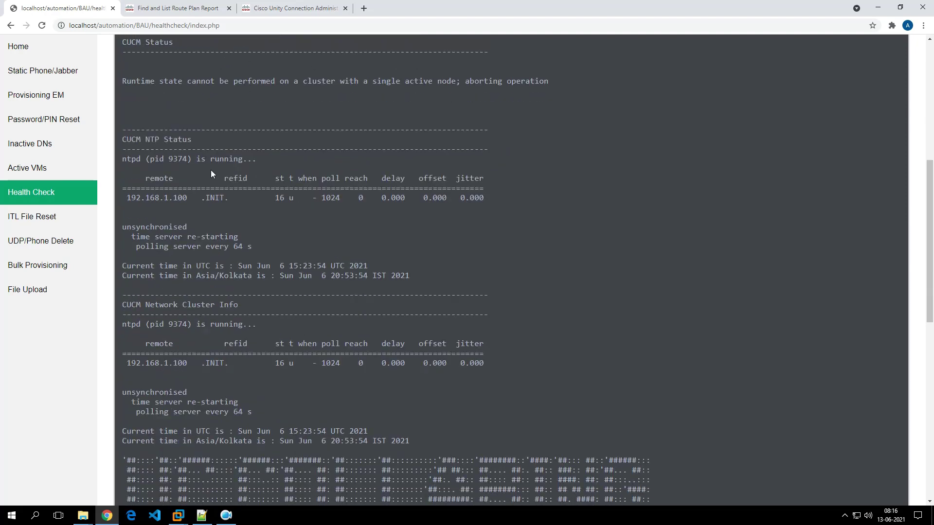
{"action": "left_click_drag", "start_coordinate": [122, 139], "coordinate": [192, 141]}
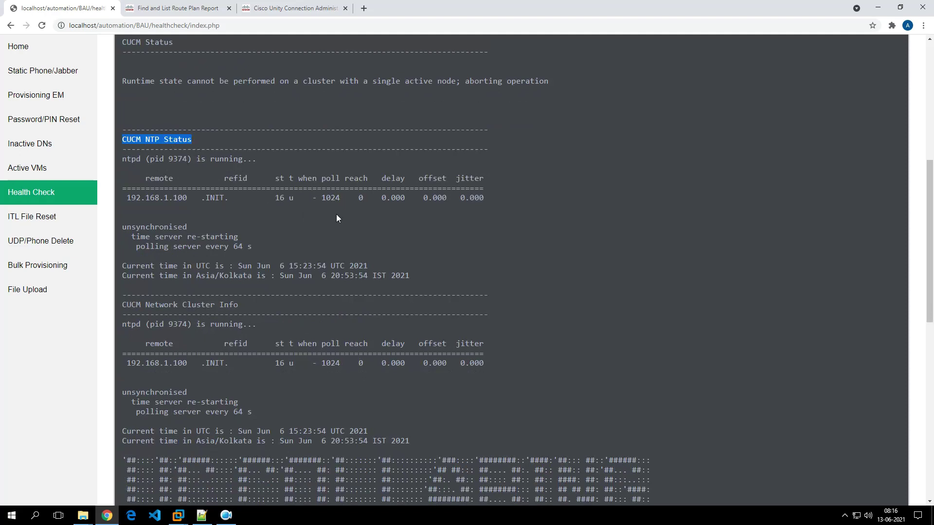
{"action": "scroll", "coordinate": [337, 214], "scroll_direction": "down", "scroll_amount": 1}
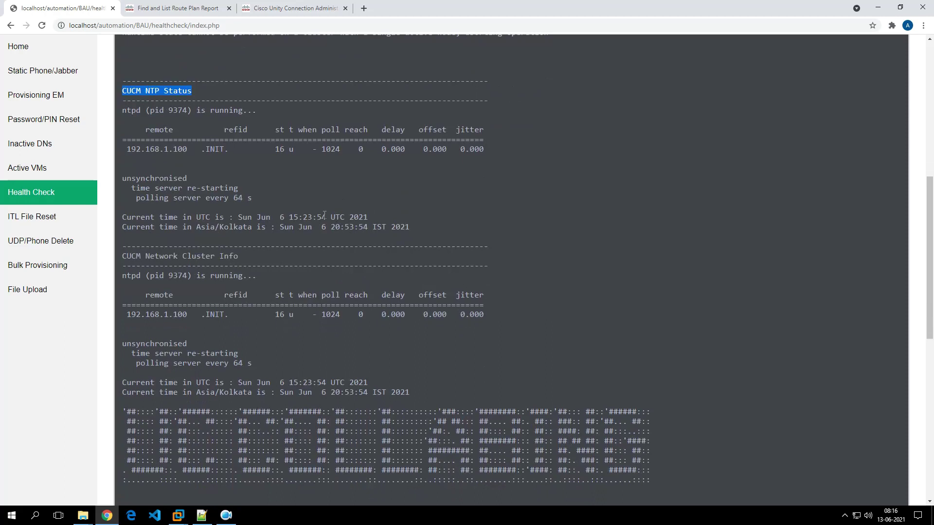
{"action": "left_click_drag", "start_coordinate": [421, 230], "coordinate": [123, 218]}
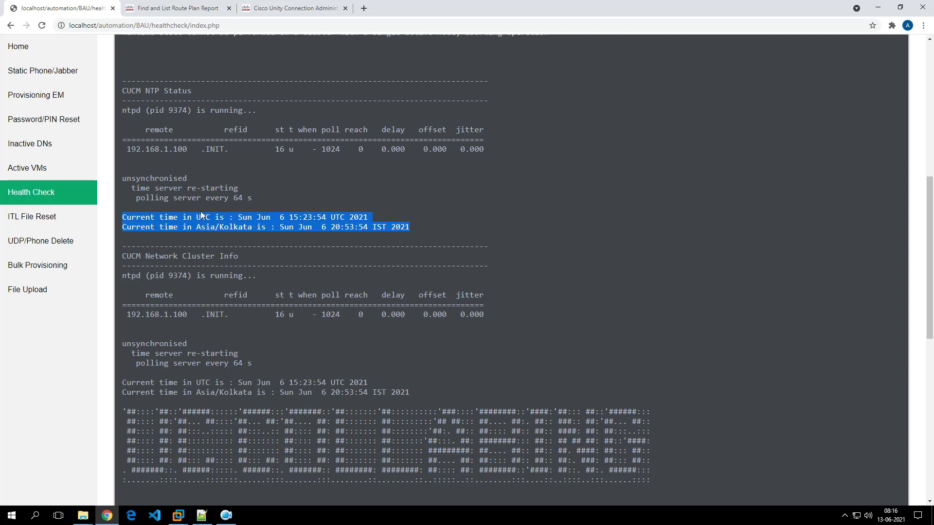
{"action": "left_click_drag", "start_coordinate": [128, 179], "coordinate": [184, 179]}
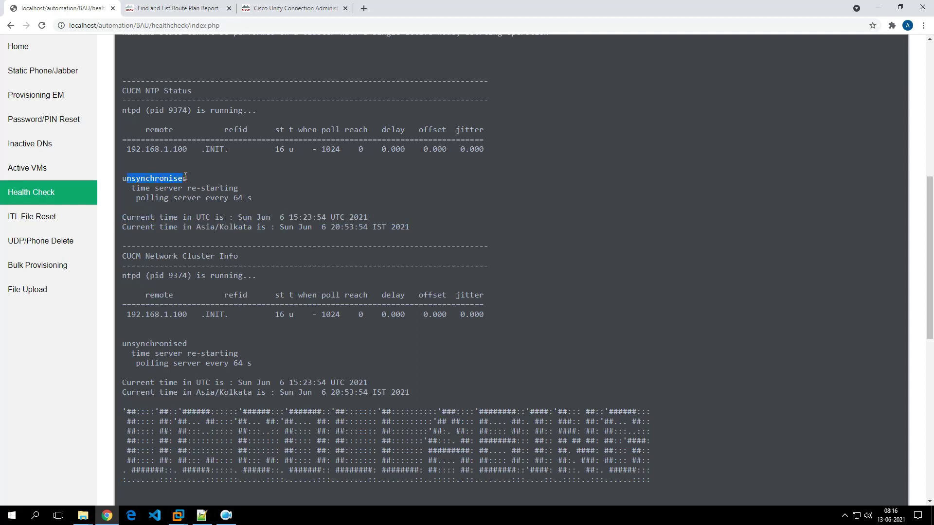
{"action": "scroll", "coordinate": [205, 230], "scroll_direction": "down", "scroll_amount": 2}
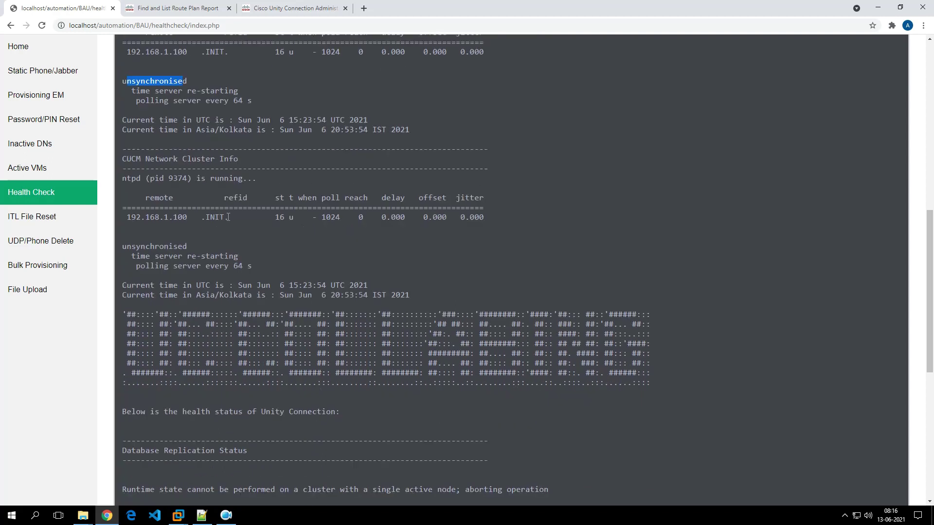
{"action": "left_click_drag", "start_coordinate": [123, 159], "coordinate": [242, 158]}
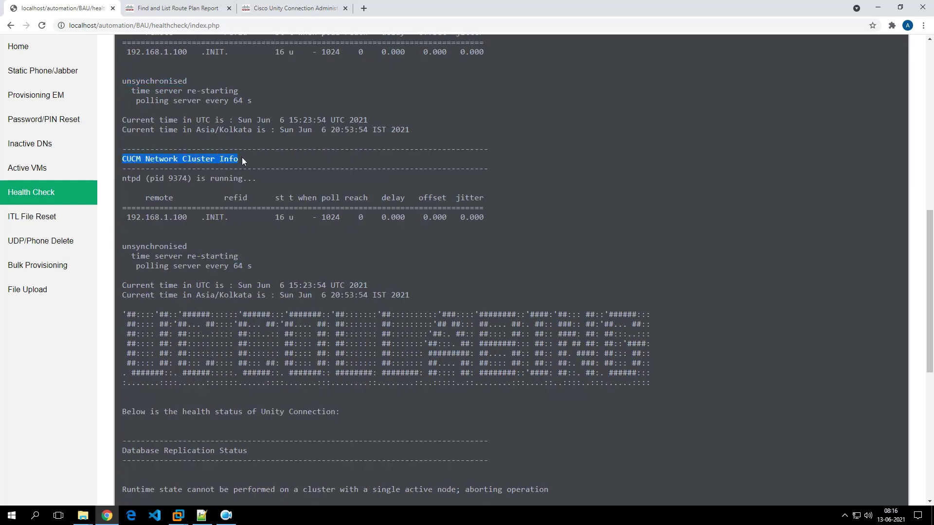
{"action": "left_click_drag", "start_coordinate": [131, 219], "coordinate": [484, 219]}
{"action": "scroll", "coordinate": [192, 204], "scroll_direction": "down", "scroll_amount": 1}
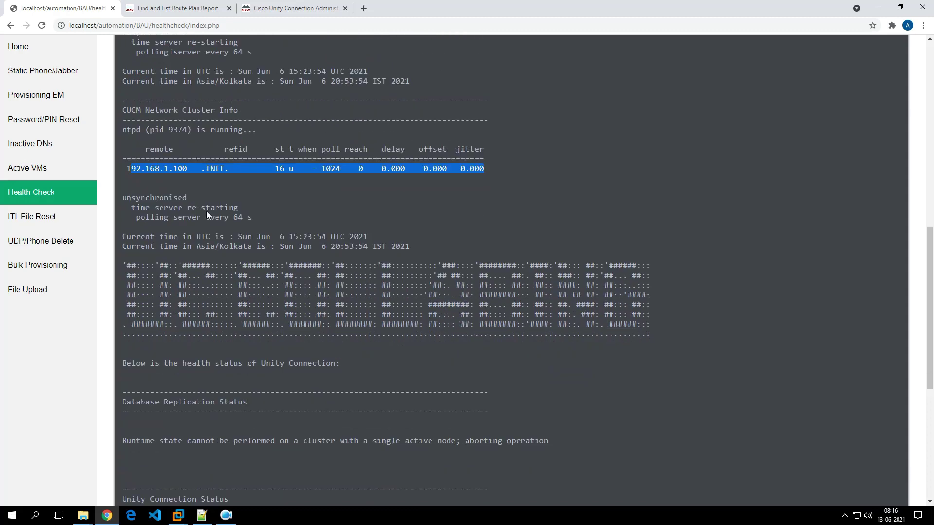
{"action": "scroll", "coordinate": [220, 209], "scroll_direction": "down", "scroll_amount": 4}
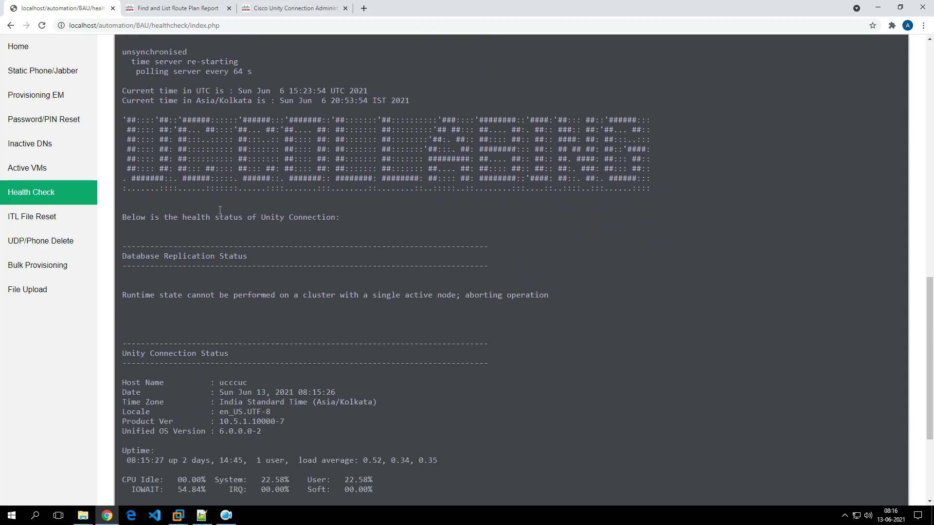
{"action": "scroll", "coordinate": [219, 209], "scroll_direction": "up", "scroll_amount": 1}
{"action": "scroll", "coordinate": [340, 110], "scroll_direction": "down", "scroll_amount": 3}
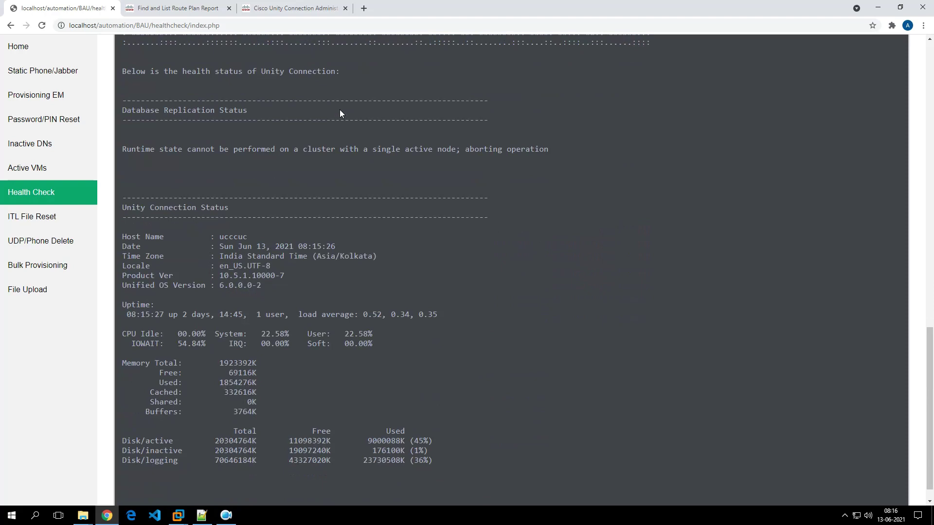
{"action": "scroll", "coordinate": [340, 112], "scroll_direction": "up", "scroll_amount": 2}
{"action": "left_click_drag", "start_coordinate": [126, 165], "coordinate": [352, 166]}
{"action": "scroll", "coordinate": [281, 223], "scroll_direction": "down", "scroll_amount": 1}
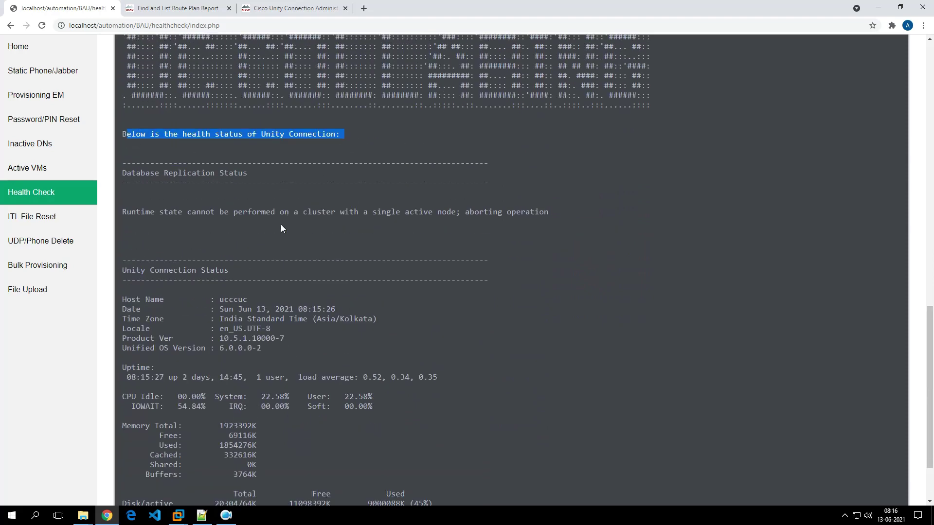
{"action": "scroll", "coordinate": [281, 223], "scroll_direction": "down", "scroll_amount": 1}
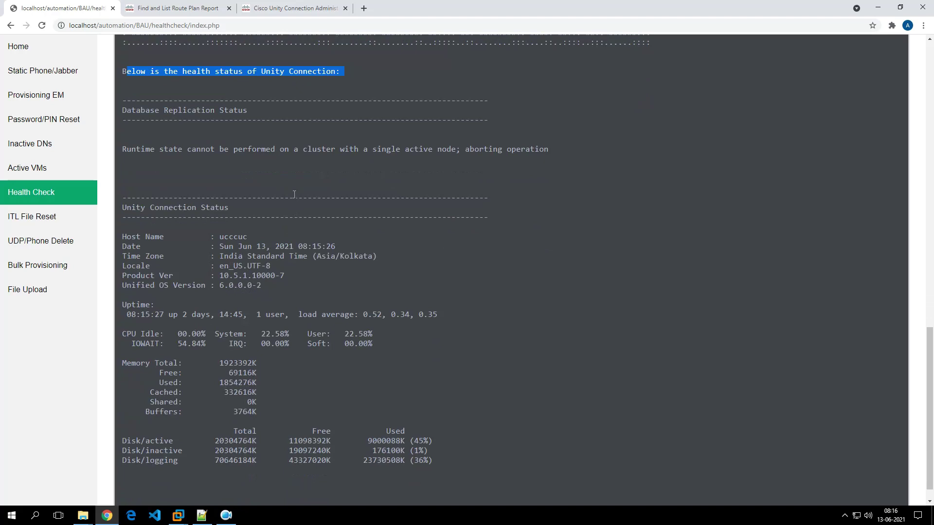
{"action": "scroll", "coordinate": [294, 195], "scroll_direction": "down", "scroll_amount": 1}
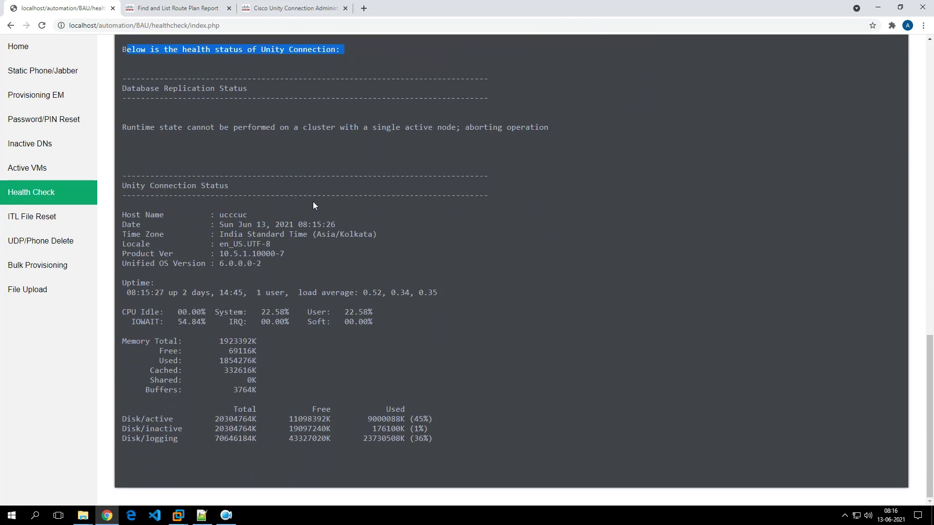
{"action": "left_click_drag", "start_coordinate": [127, 206], "coordinate": [506, 435]}
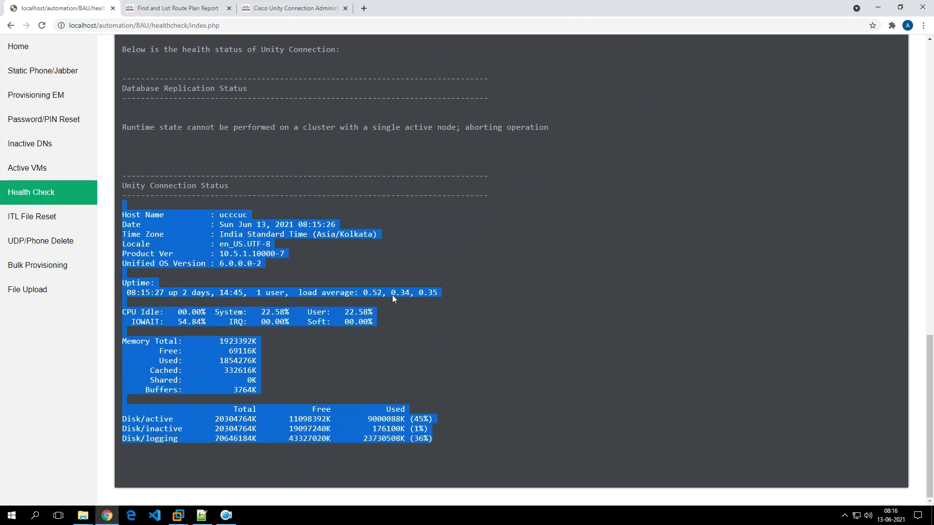
{"action": "left_click", "coordinate": [398, 243]}
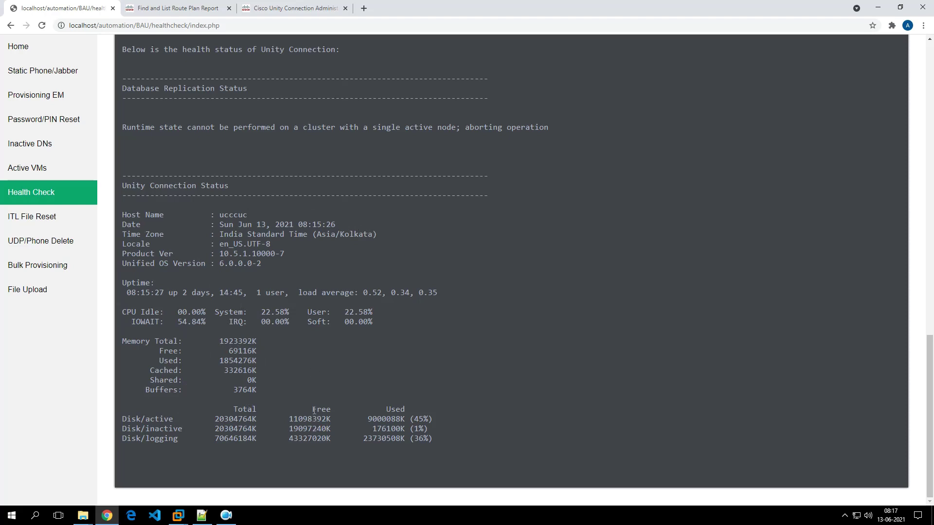
- Open ITL File Reset and look up the phone's IP 172.16.0.13 in CUCM's phone list
{"action": "left_click", "coordinate": [69, 229]}
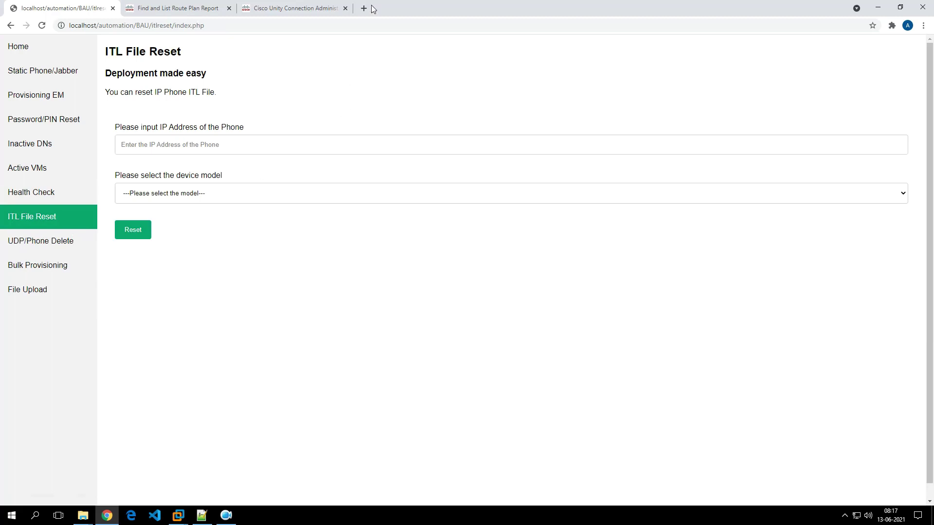
{"action": "left_click", "coordinate": [175, 8]}
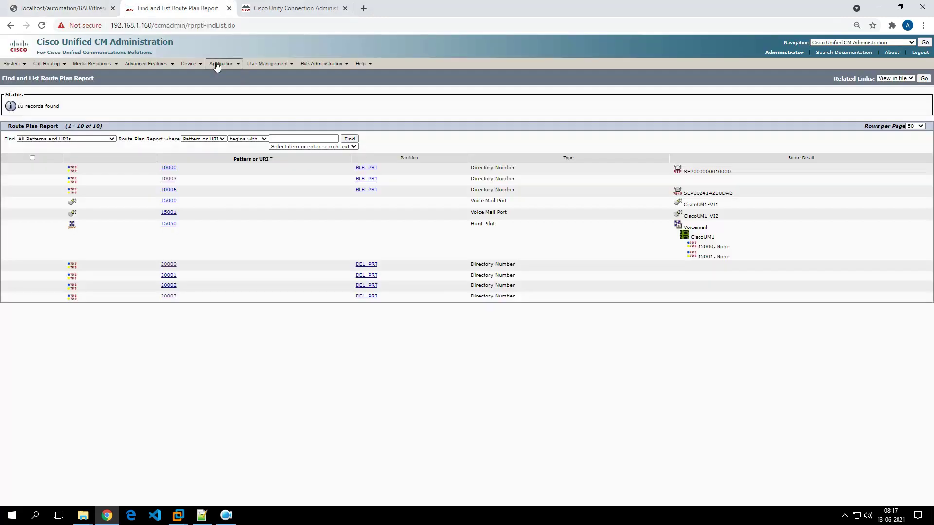
{"action": "mouse_move", "coordinate": [191, 64]}
{"action": "left_click", "coordinate": [209, 105]}
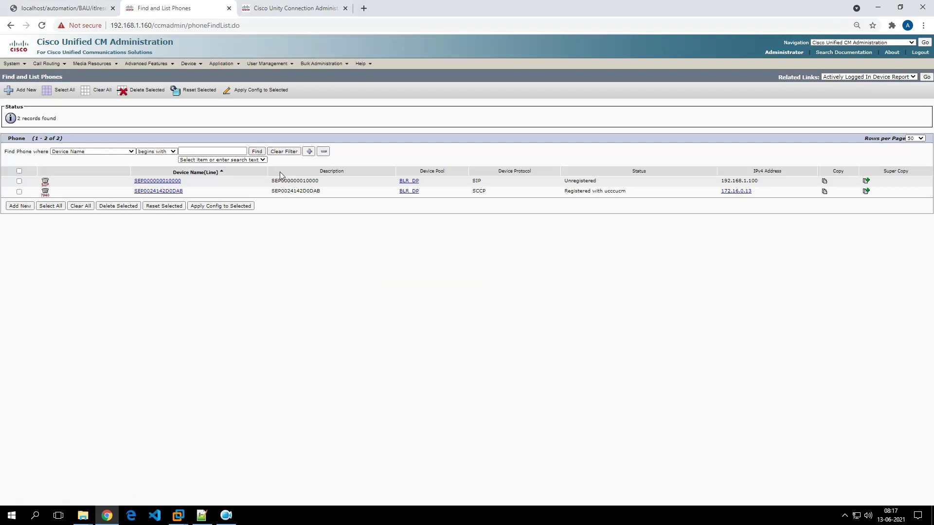
{"action": "left_click_drag", "start_coordinate": [755, 191], "coordinate": [723, 191]}
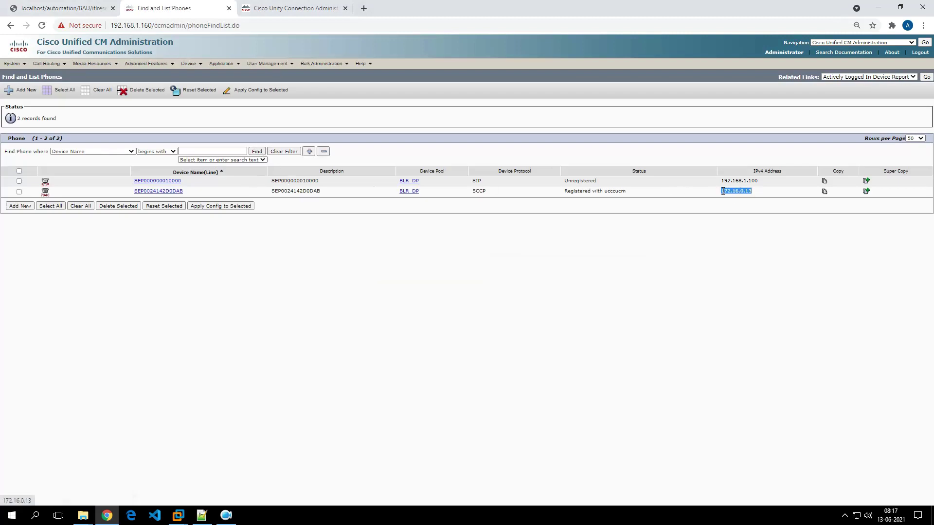
{"action": "left_click", "coordinate": [60, 6]}
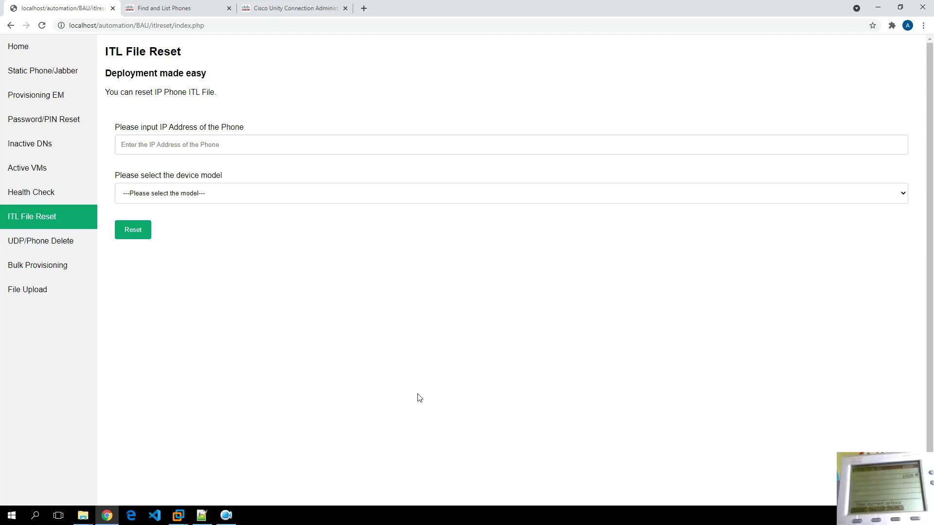
- Enter IP 172.16.0.13, choose model Cisco 7940, and submit the ITL file reset
{"action": "left_click", "coordinate": [199, 144]}
{"action": "type", "text": "172.16"}
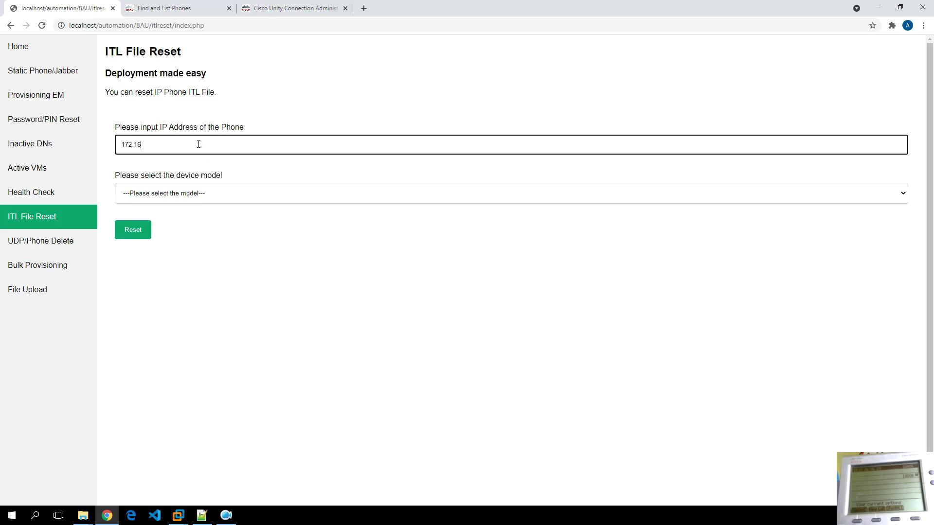
{"action": "type", "text": ".0.13"}
{"action": "left_click", "coordinate": [166, 5]}
{"action": "left_click", "coordinate": [82, 7]}
{"action": "left_click", "coordinate": [166, 193]}
{"action": "left_click", "coordinate": [161, 216]}
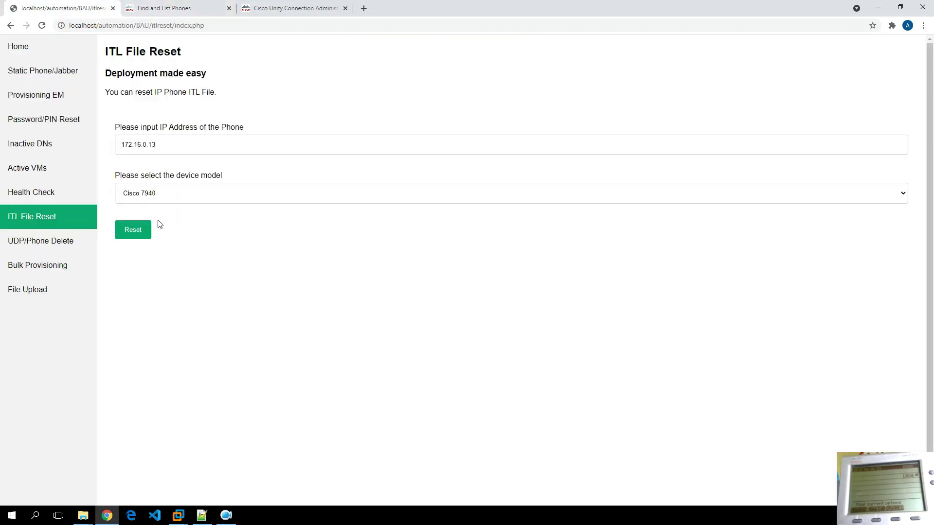
{"action": "left_click", "coordinate": [131, 233]}
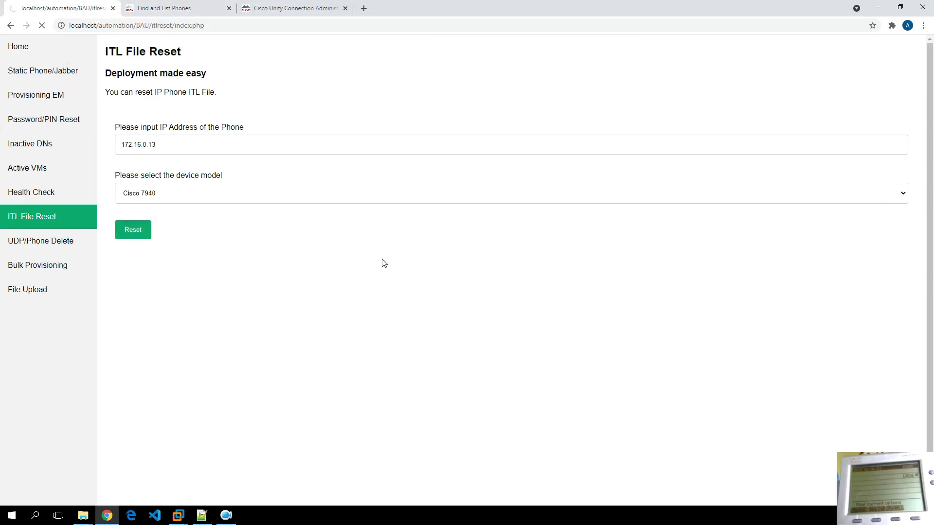
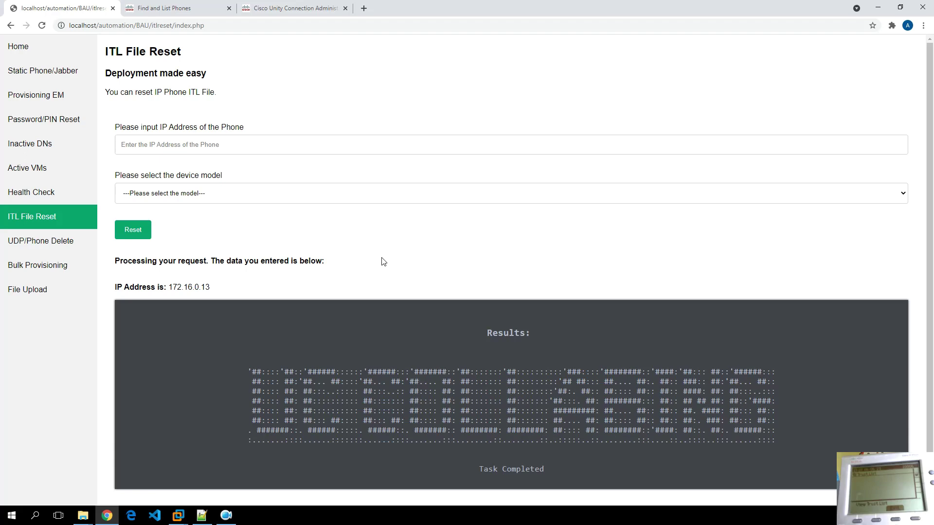
- Download the Jabber Sample File from Bulk Provisioning and open jabber (2).csv
{"action": "scroll", "coordinate": [541, 407], "scroll_direction": "down", "scroll_amount": 1}
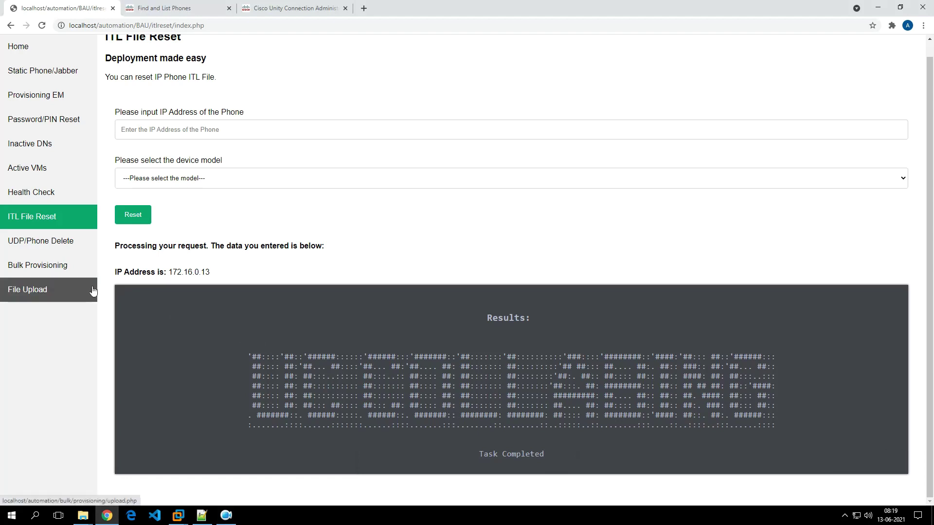
{"action": "left_click", "coordinate": [61, 278]}
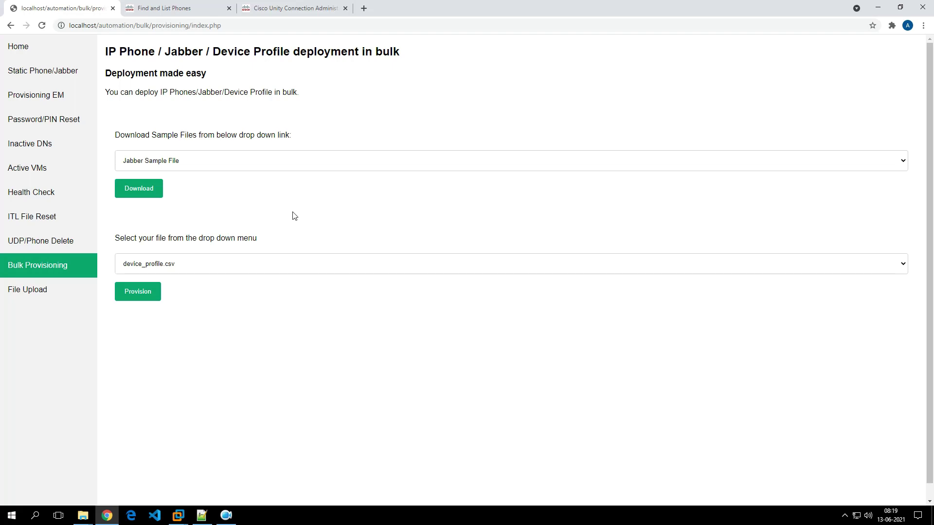
{"action": "left_click", "coordinate": [236, 164]}
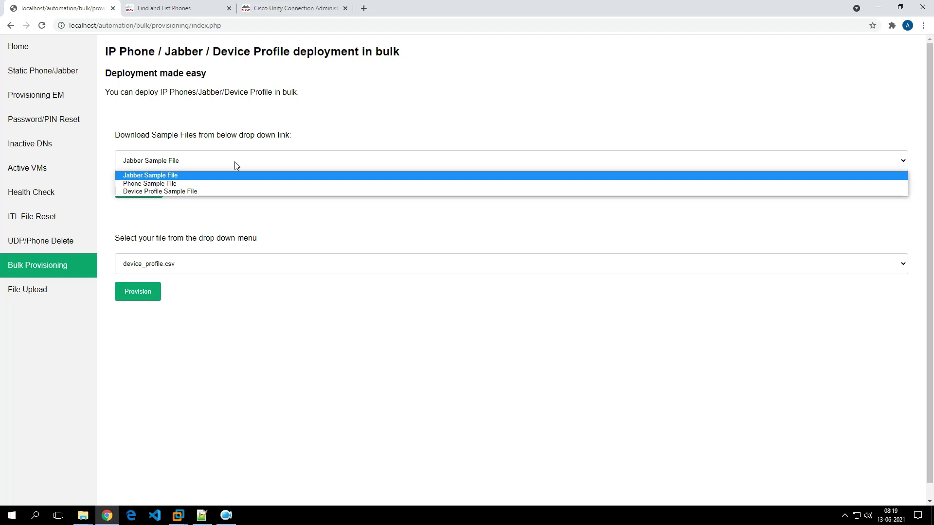
{"action": "left_click", "coordinate": [236, 166]}
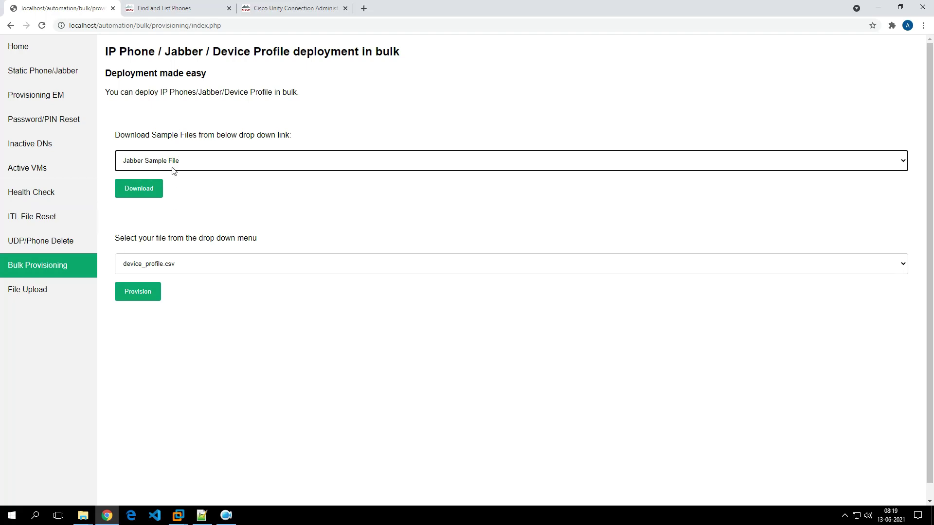
{"action": "left_click", "coordinate": [156, 187]}
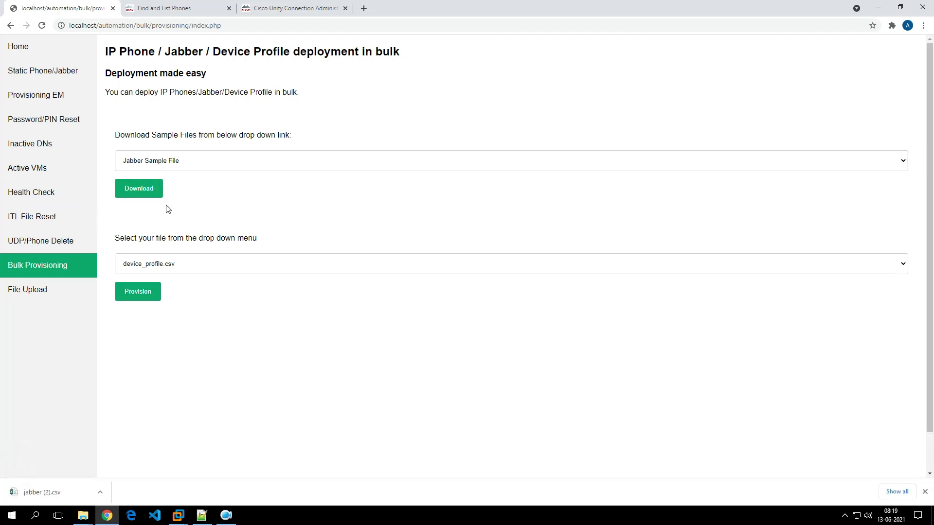
{"action": "left_click", "coordinate": [79, 490]}
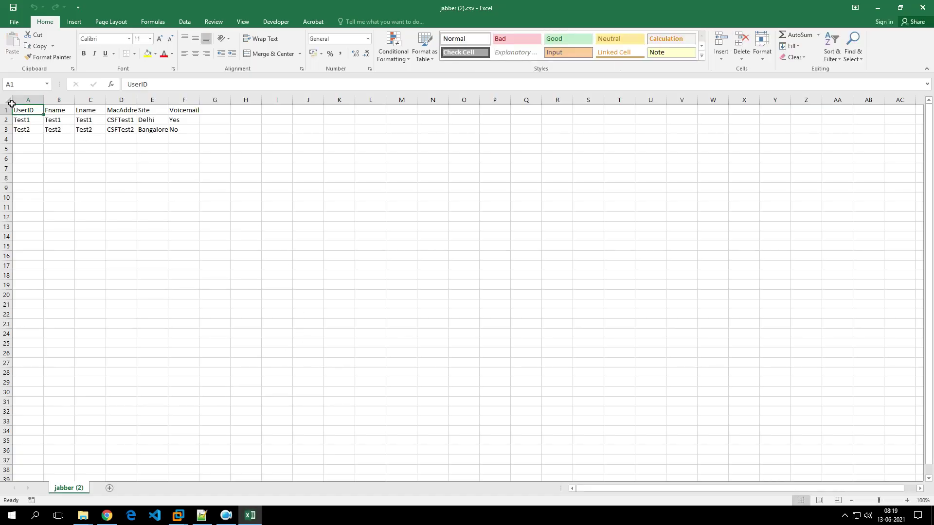
- Autofit the sample sheet's columns, review its A1:F3 data, and close jabber (2).csv without saving
{"action": "left_click", "coordinate": [7, 101]}
{"action": "double_click", "coordinate": [44, 100]}
{"action": "left_click", "coordinate": [95, 189]}
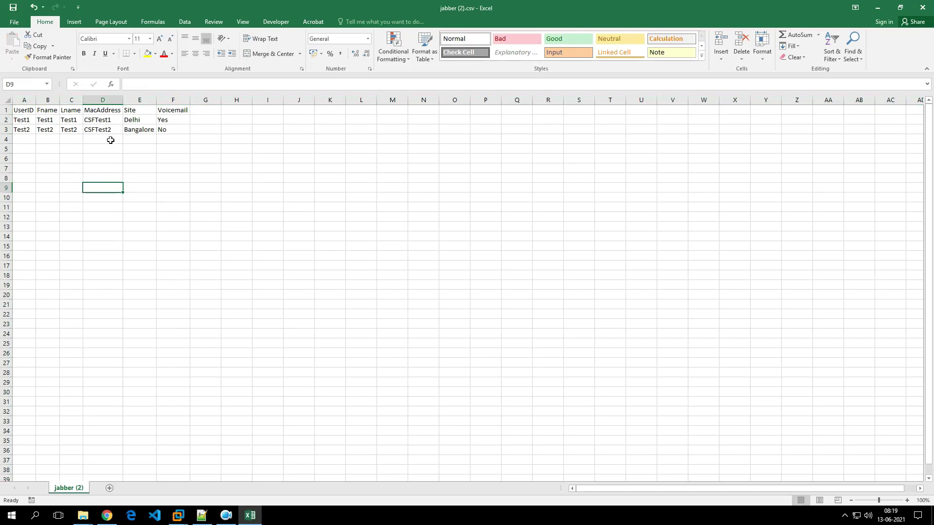
{"action": "left_click", "coordinate": [134, 112]}
{"action": "left_click_drag", "start_coordinate": [134, 112], "coordinate": [172, 130]}
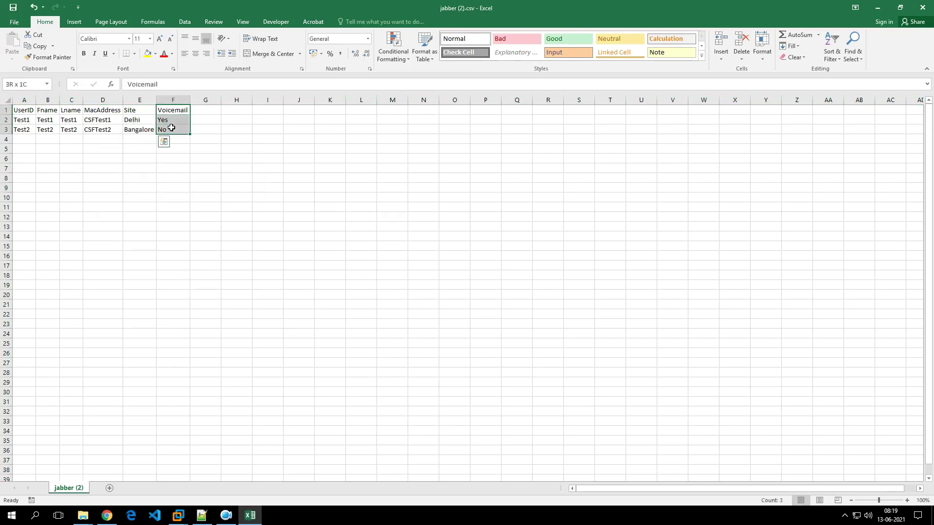
{"action": "left_click", "coordinate": [34, 111]}
{"action": "left_click_drag", "start_coordinate": [34, 111], "coordinate": [166, 129]}
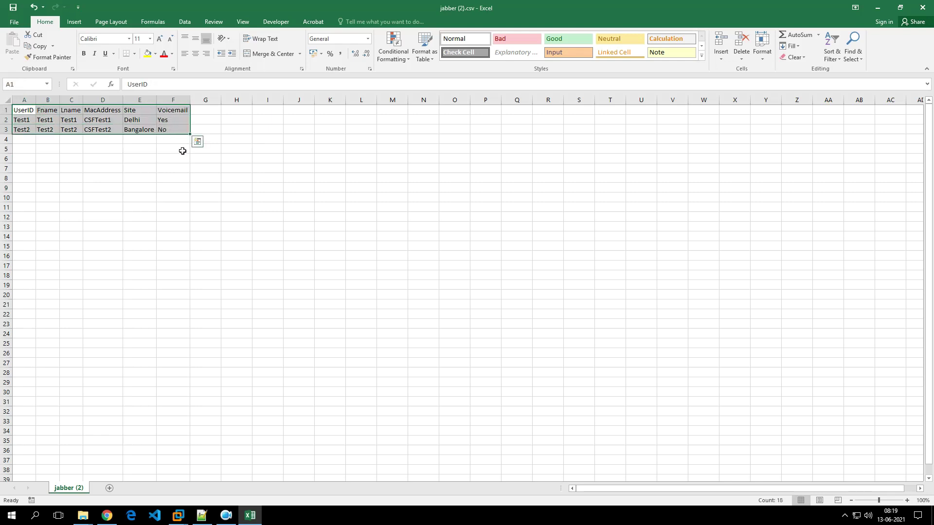
{"action": "left_click", "coordinate": [924, 7]}
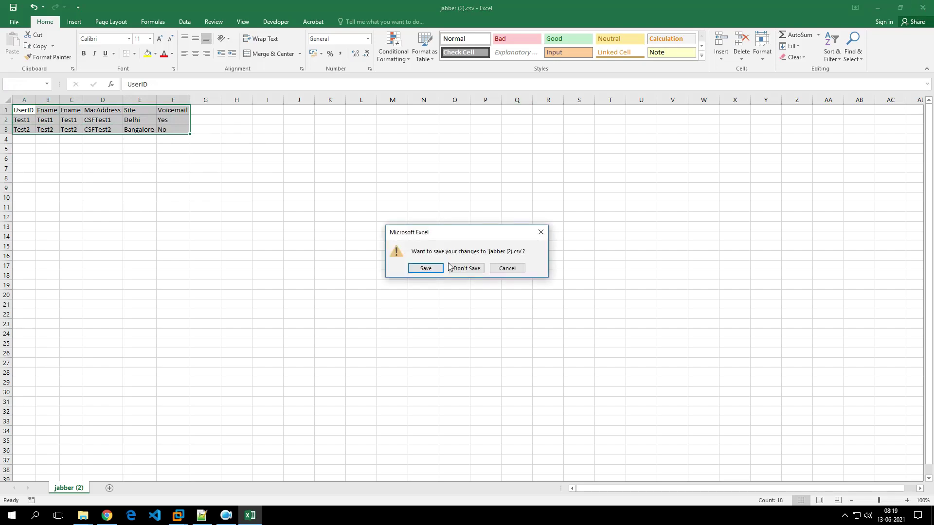
{"action": "left_click", "coordinate": [459, 269]}
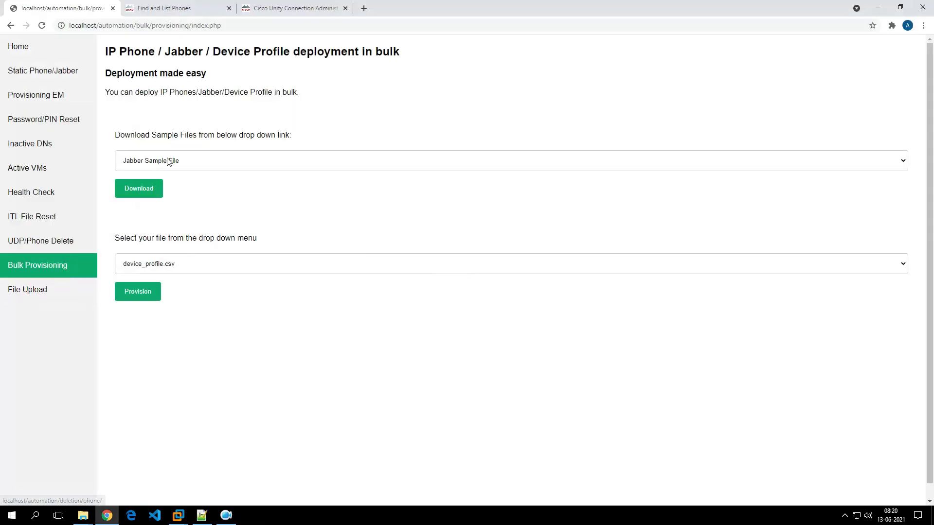
- Re-download the Jabber sample, open jabber (3).csv, and select cell A2
{"action": "left_click", "coordinate": [159, 272]}
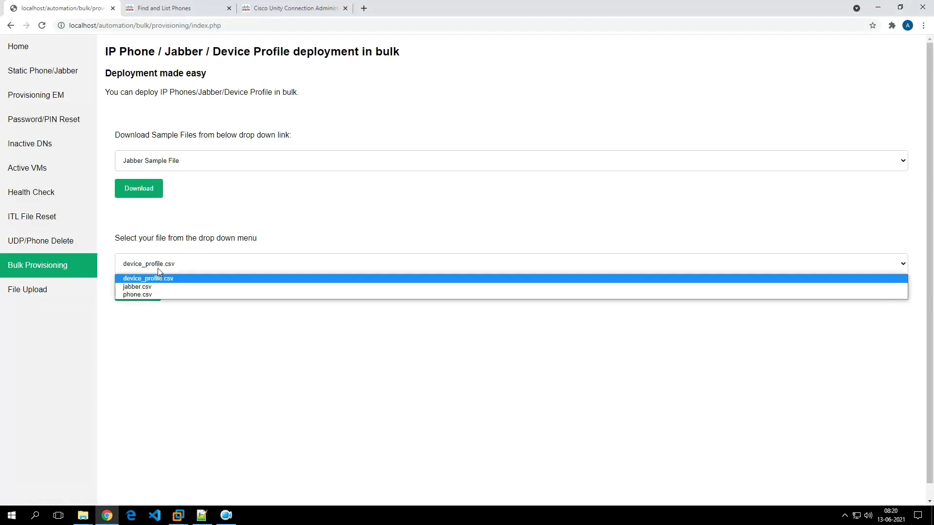
{"action": "left_click", "coordinate": [159, 272]}
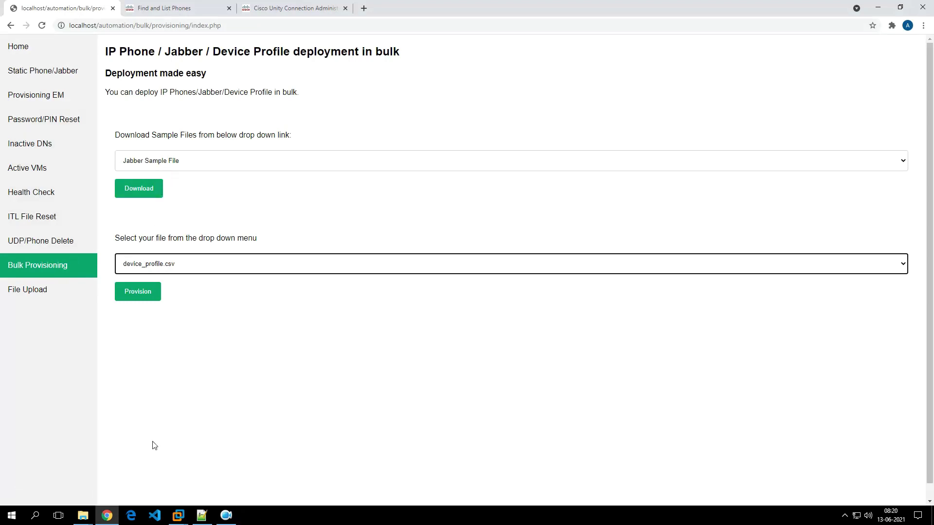
{"action": "left_click", "coordinate": [138, 195]}
{"action": "left_click", "coordinate": [68, 489]}
{"action": "left_click", "coordinate": [26, 117]}
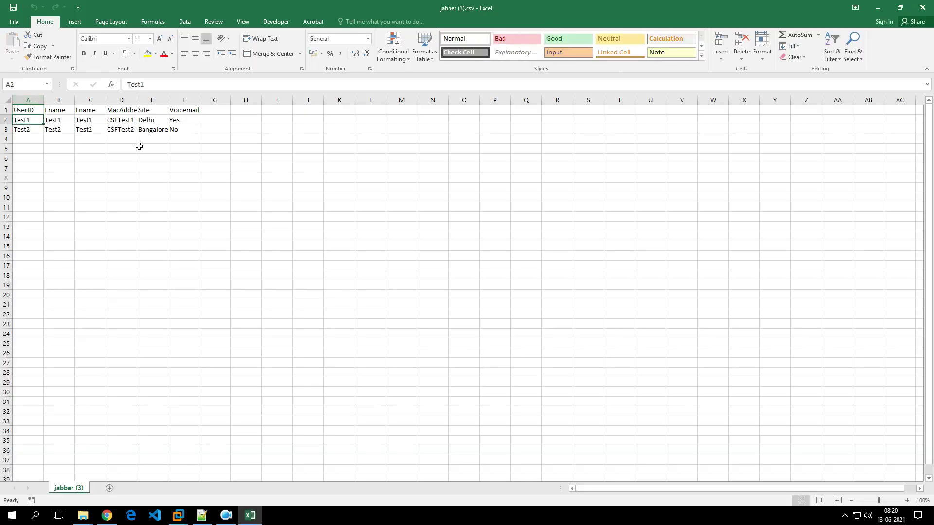
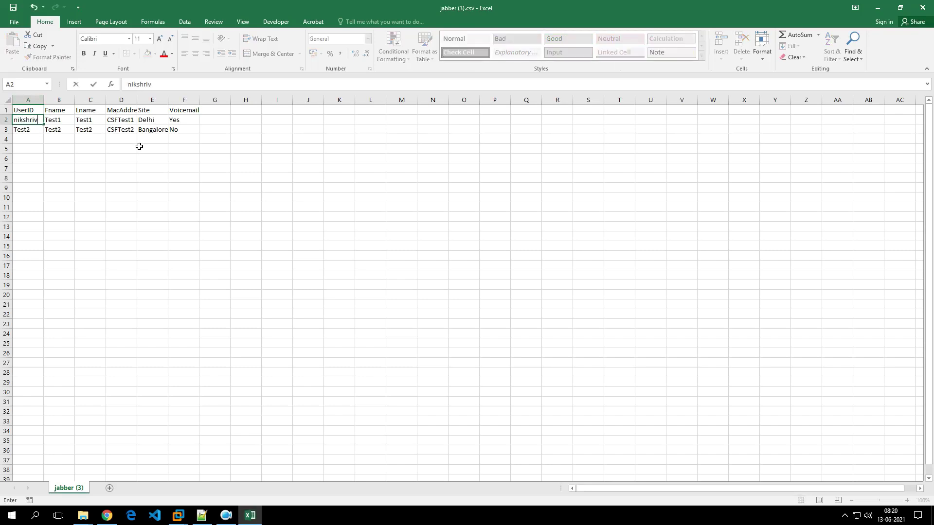
- Overwrite row 2 with the first user's ID, first name, last name and CSF device name
{"action": "key", "text": "Tab"}
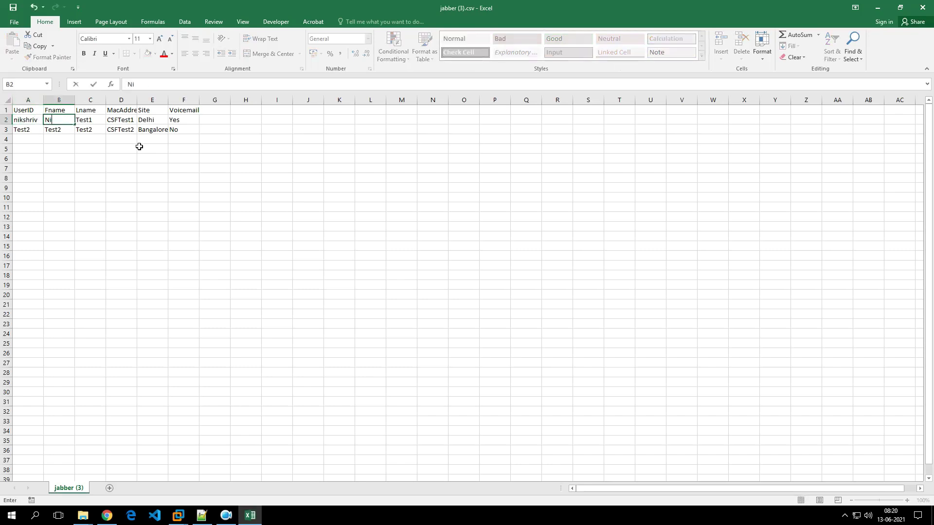
{"action": "key", "text": "Tab"}
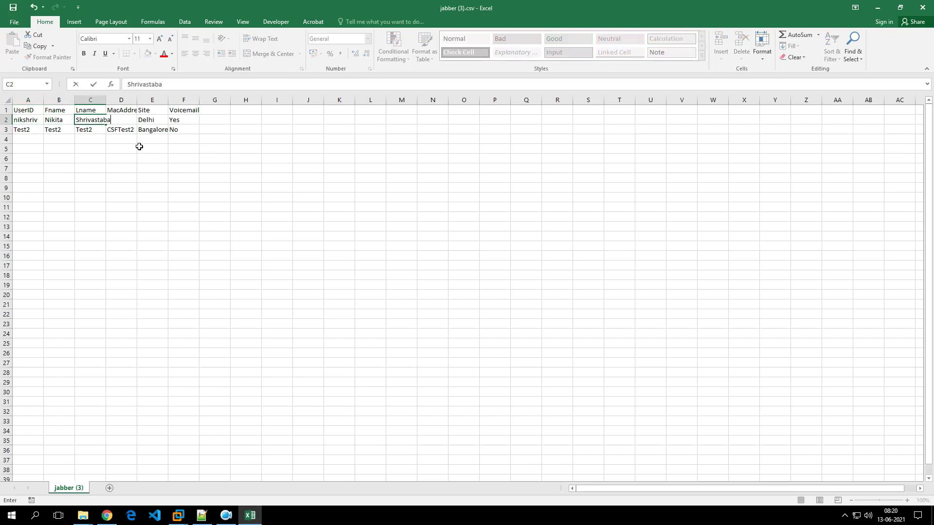
{"action": "key", "text": "Tab"}
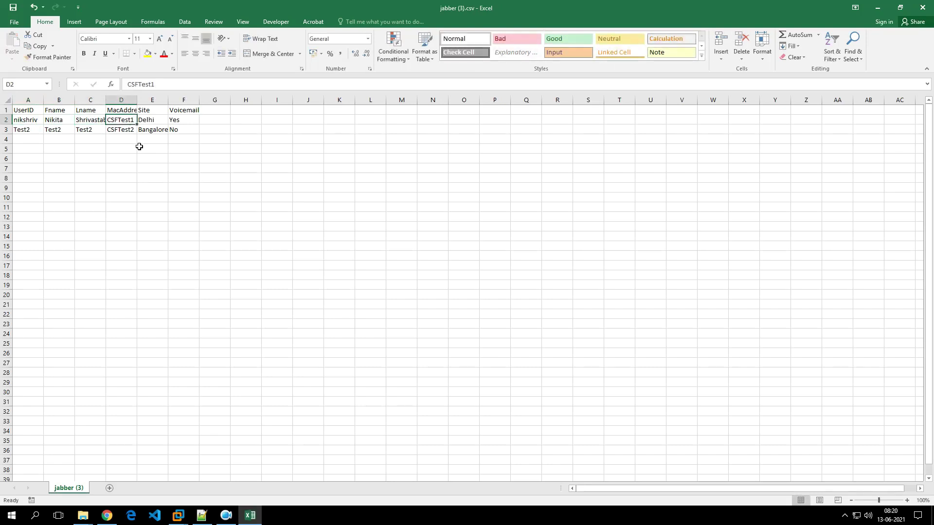
{"action": "type", "text": "CSFNikita"}
{"action": "key", "text": "Tab"}
{"action": "key", "text": "Tab"}
{"action": "key", "text": "Down"}
{"action": "key", "text": "Left"}
{"action": "key", "text": "Left"}
{"action": "key", "text": "Left"}
{"action": "key", "text": "Left"}
{"action": "key", "text": "Left"}
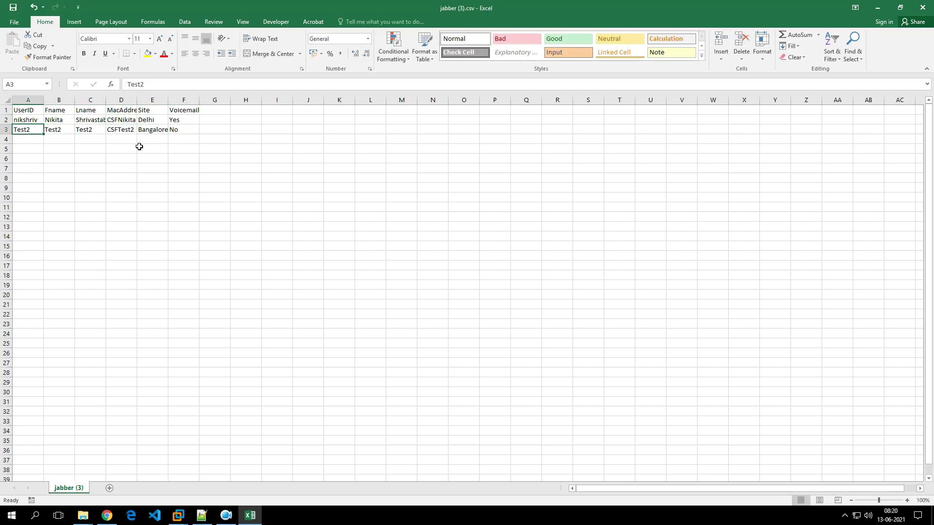
- Overwrite row 3 with the second user's ID, first name, last name and CSF device name
{"action": "key", "text": "Tab"}
{"action": "key", "text": "Tab"}
{"action": "key", "text": "Tab"}
{"action": "key", "text": "Tab"}
{"action": "key", "text": "Tab"}
{"action": "key", "text": "Left"}
{"action": "key", "text": "Down"}
{"action": "key", "text": "Left"}
{"action": "key", "text": "Left"}
{"action": "key", "text": "Left"}
{"action": "key", "text": "Left"}
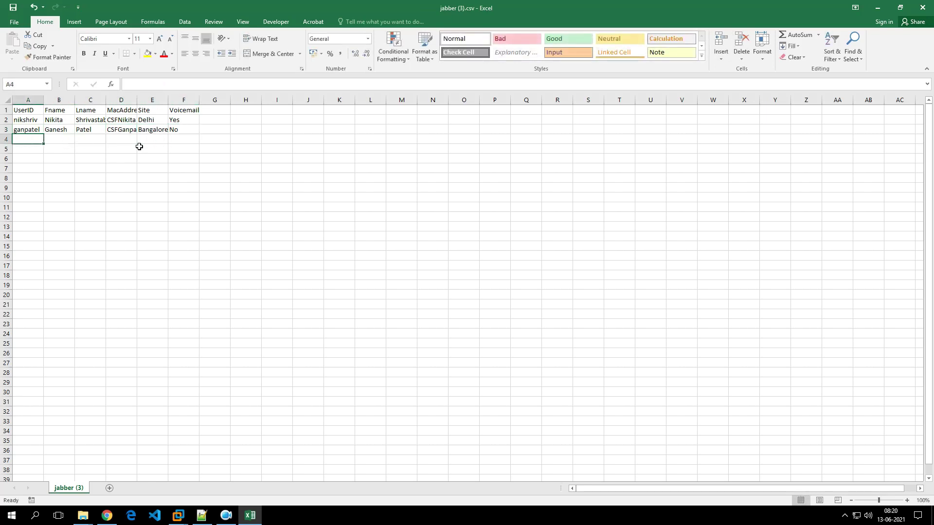
- Add a third user in row 4 with user ID, first and last name, and CSF device name
{"action": "key", "text": "Tab"}
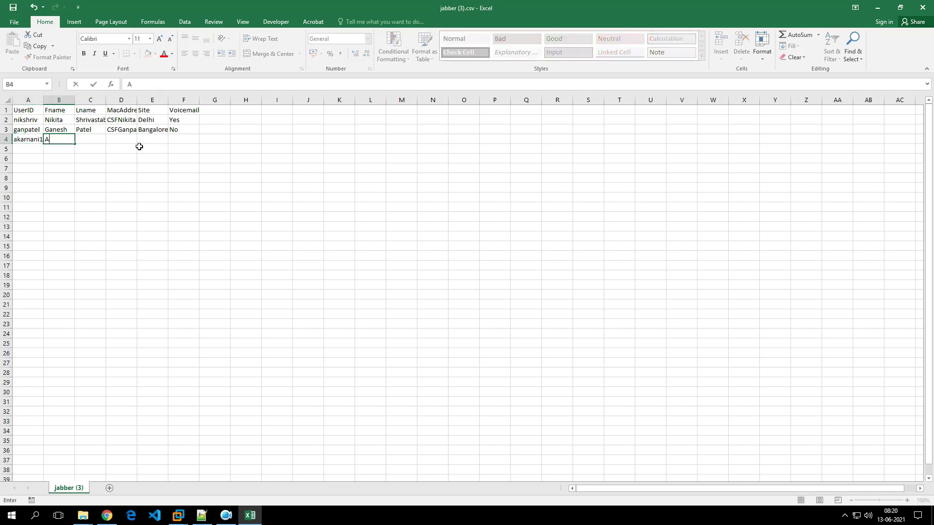
{"action": "key", "text": "Tab"}
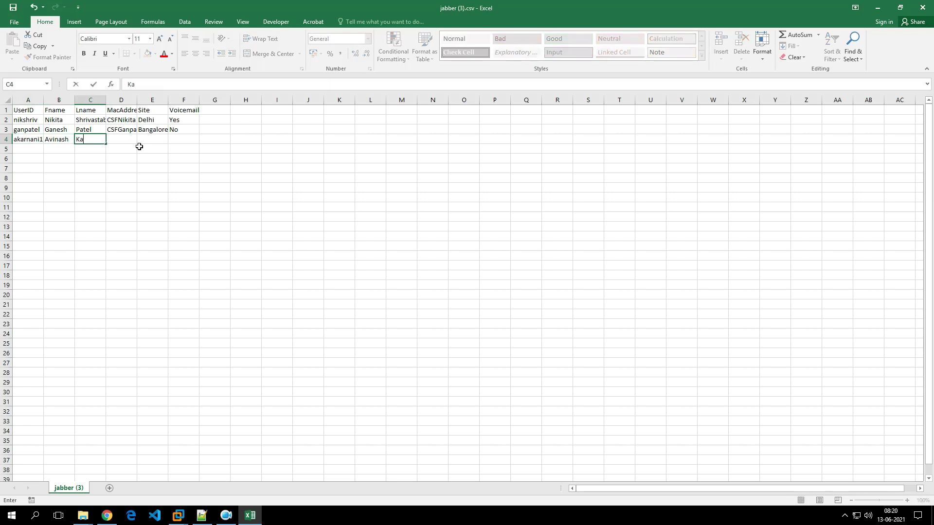
{"action": "key", "text": "Tab"}
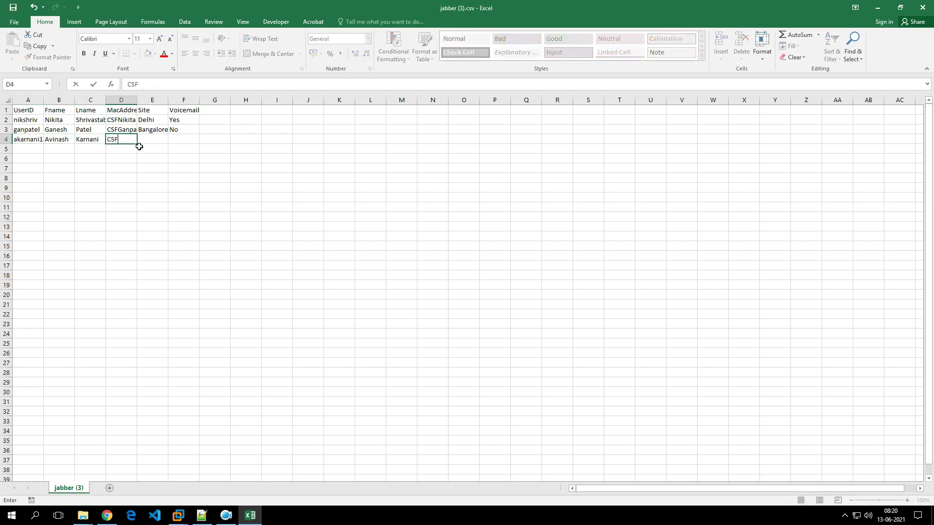
{"action": "key", "text": "Tab"}
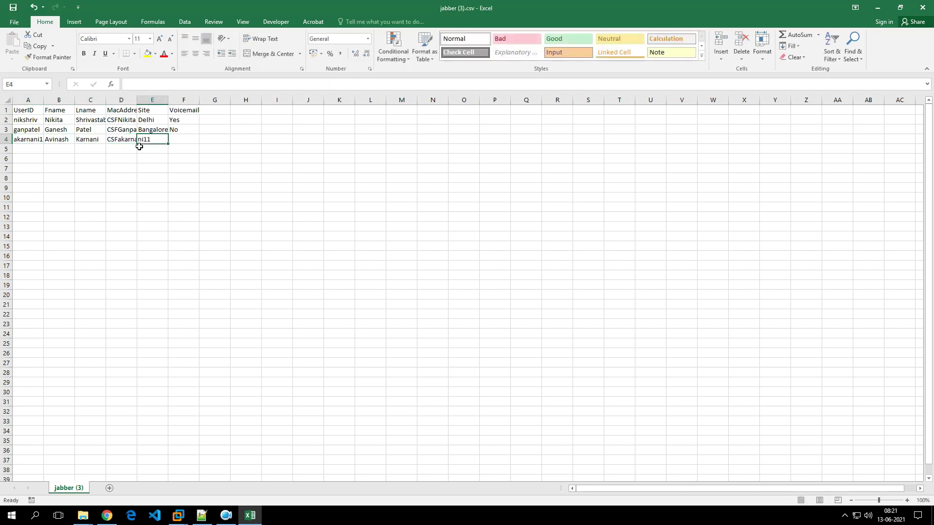
- Set row 4's site to Bangalore, copied from E3, and its voicemail to Yes
{"action": "type", "text": "Bangla"}
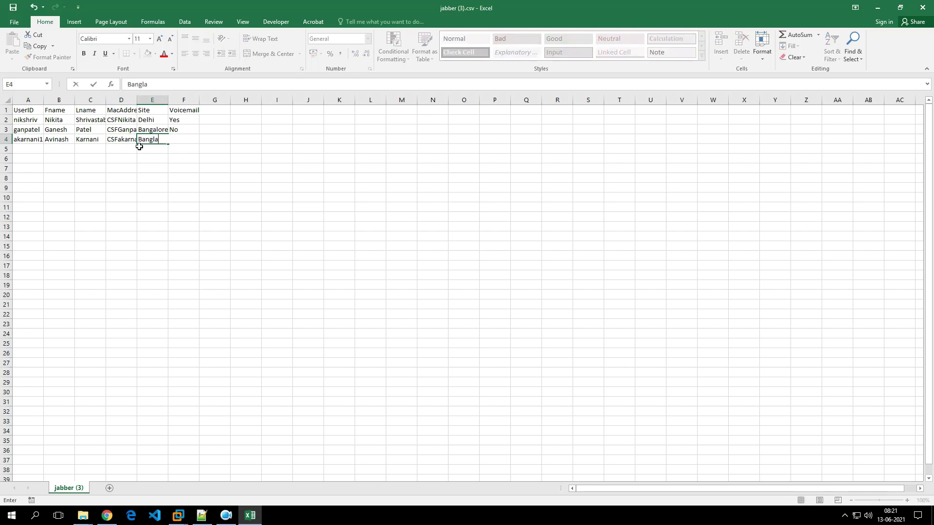
{"action": "key", "text": "Up"}
{"action": "key", "text": "ctrl+c"}
{"action": "key", "text": "Down"}
{"action": "key", "text": "ctrl+v"}
{"action": "key", "text": "Tab"}
{"action": "type", "text": "Yes"}
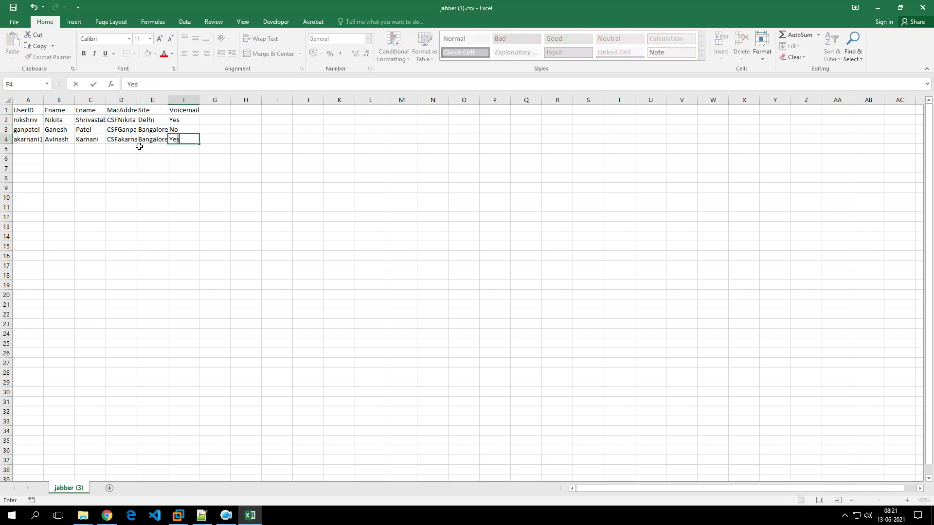
{"action": "key", "text": "Return"}
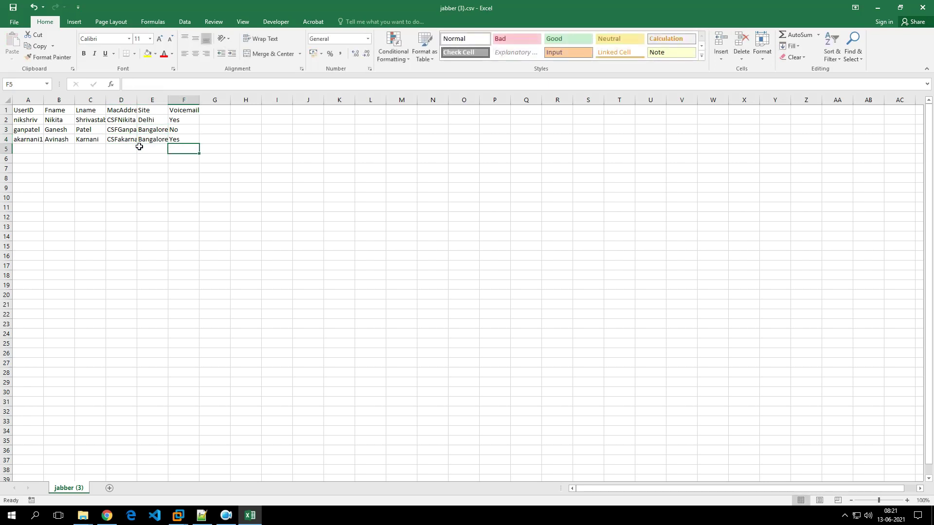
{"action": "key", "text": "alt+f"}
- Save the sheet as jabber.csv in a new 'test' folder under Downloads, keeping CSV format
{"action": "key", "text": "a"}
{"action": "left_click", "coordinate": [136, 153]}
{"action": "double_click", "coordinate": [136, 152]}
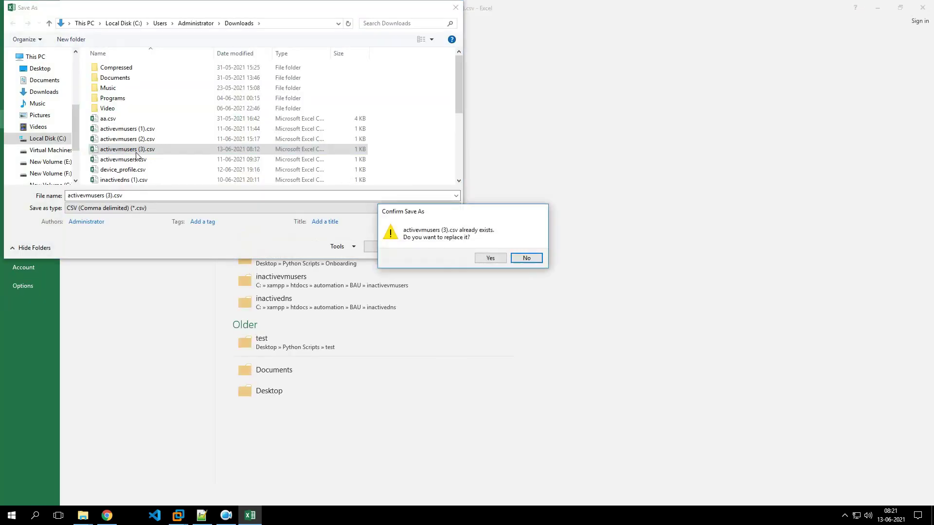
{"action": "left_click", "coordinate": [521, 260]}
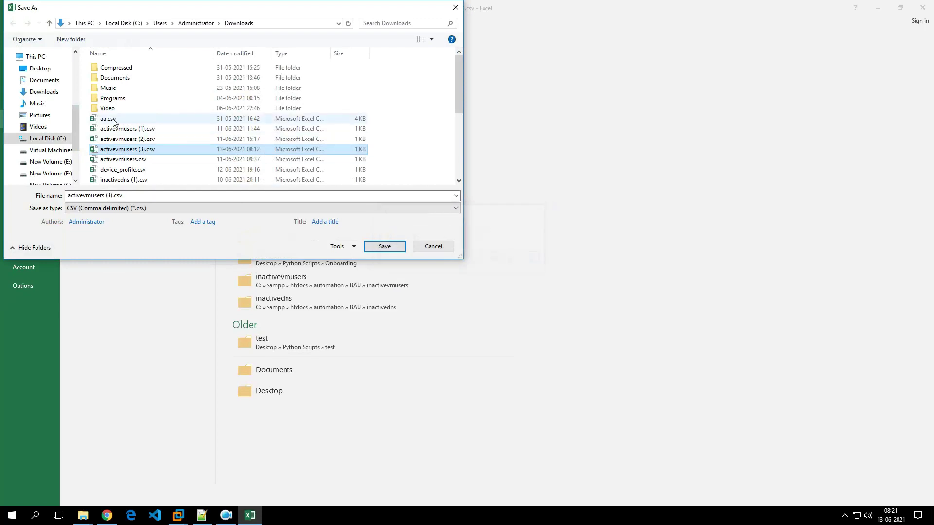
{"action": "left_click", "coordinate": [122, 195]}
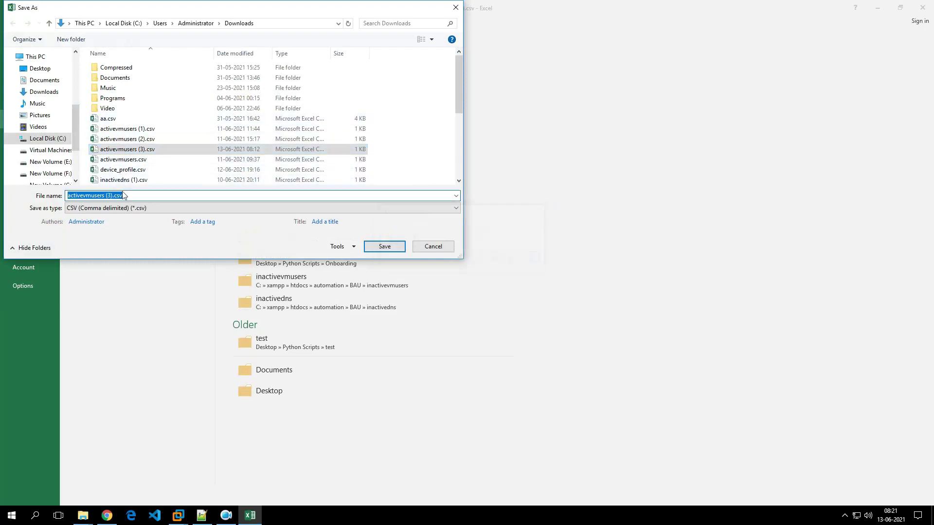
{"action": "type", "text": "jabber"}
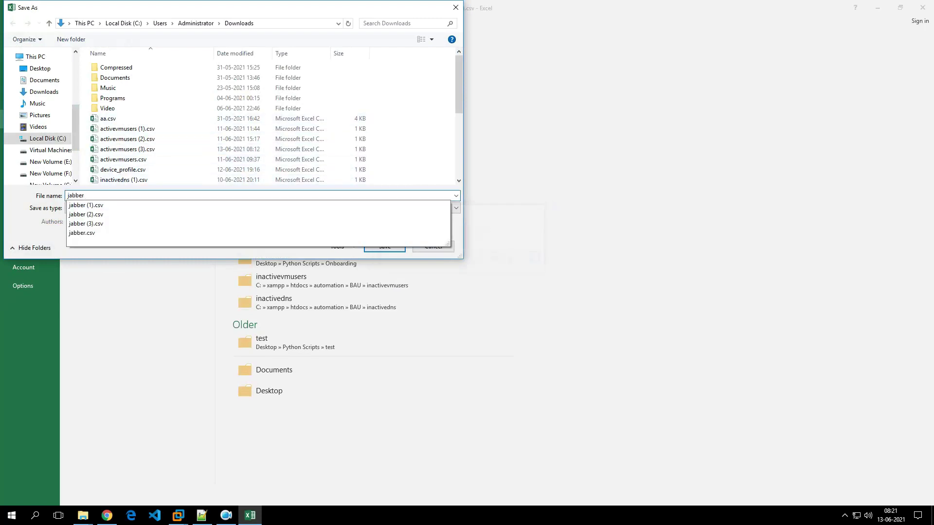
{"action": "left_click", "coordinate": [73, 39]}
{"action": "type", "text": "test"}
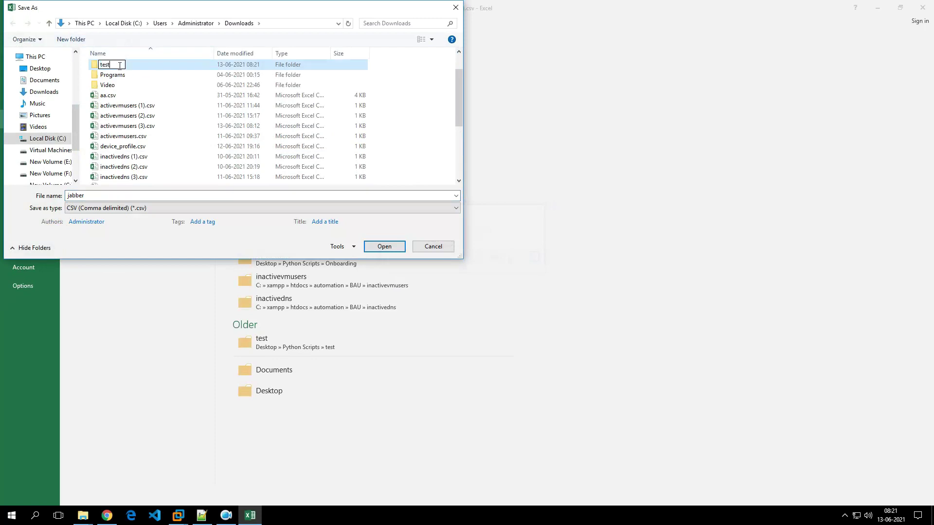
{"action": "key", "text": "Return"}
{"action": "key", "text": "Return"}
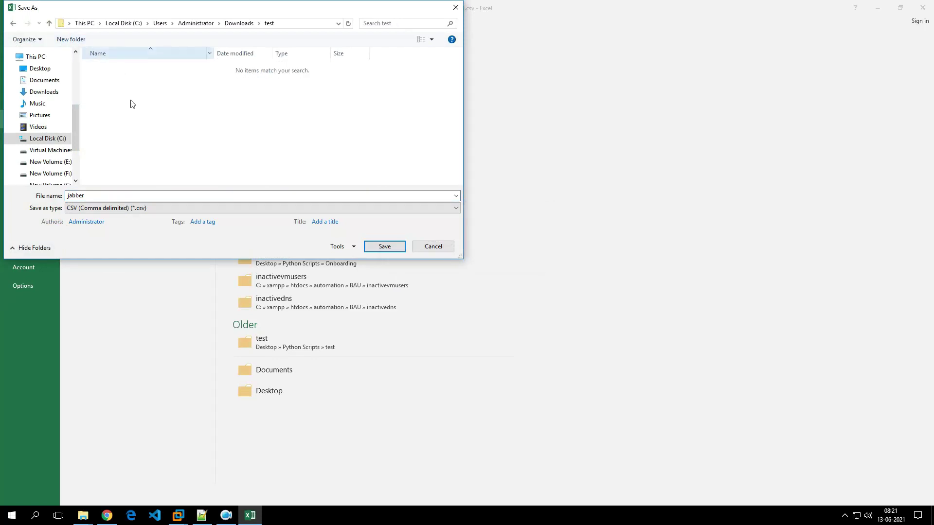
{"action": "left_click", "coordinate": [381, 247]}
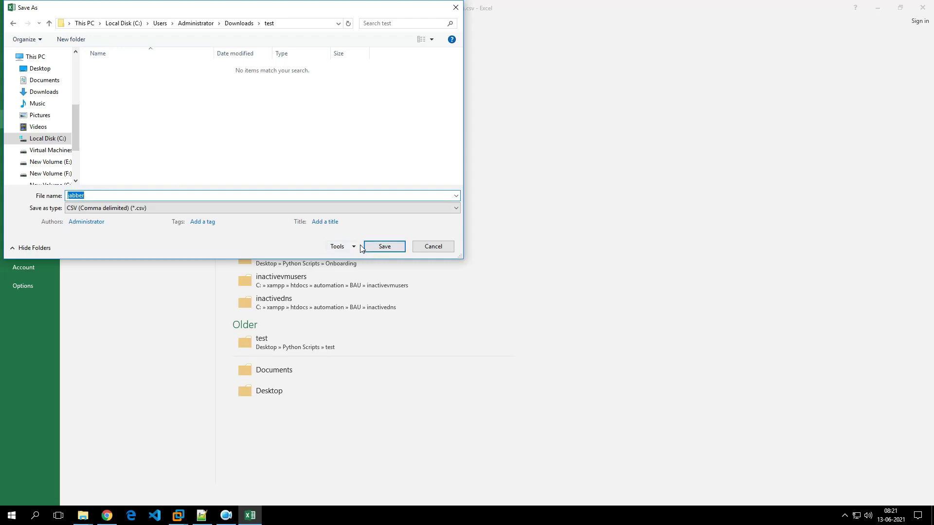
{"action": "left_click", "coordinate": [385, 247]}
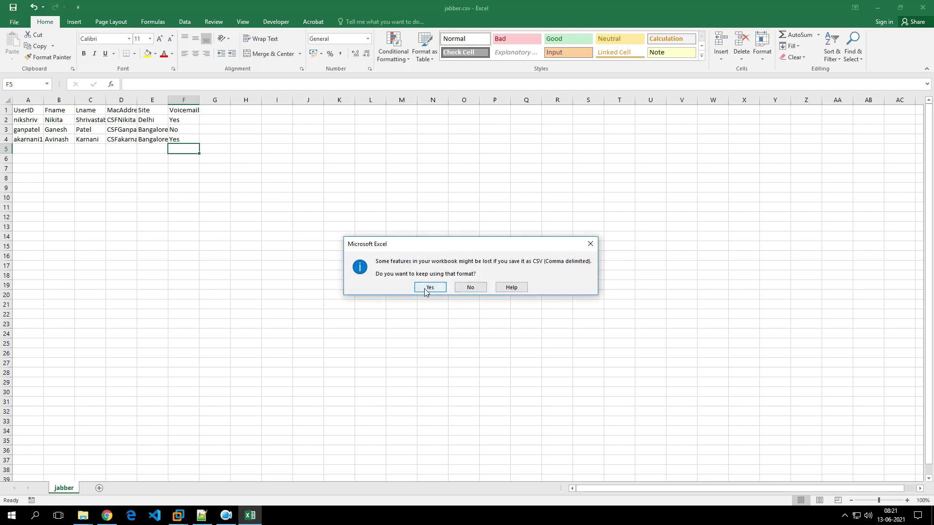
{"action": "left_click", "coordinate": [424, 289]}
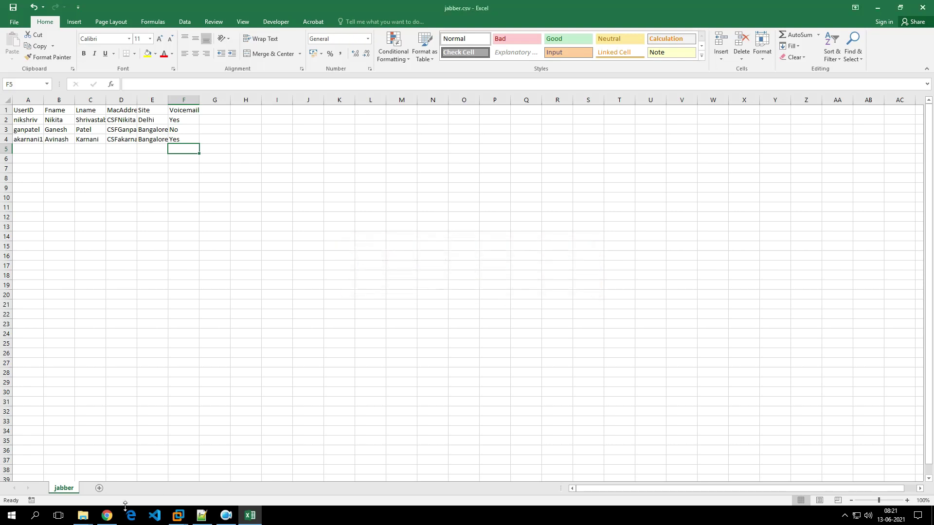
- Upload Downloads\test\jabber.csv through the portal's File Upload page
{"action": "left_click", "coordinate": [107, 517]}
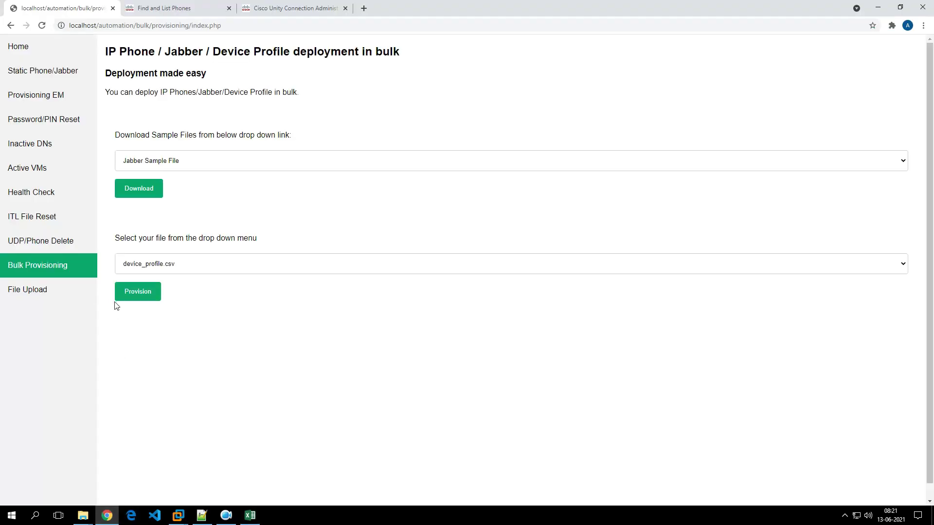
{"action": "left_click", "coordinate": [66, 288]}
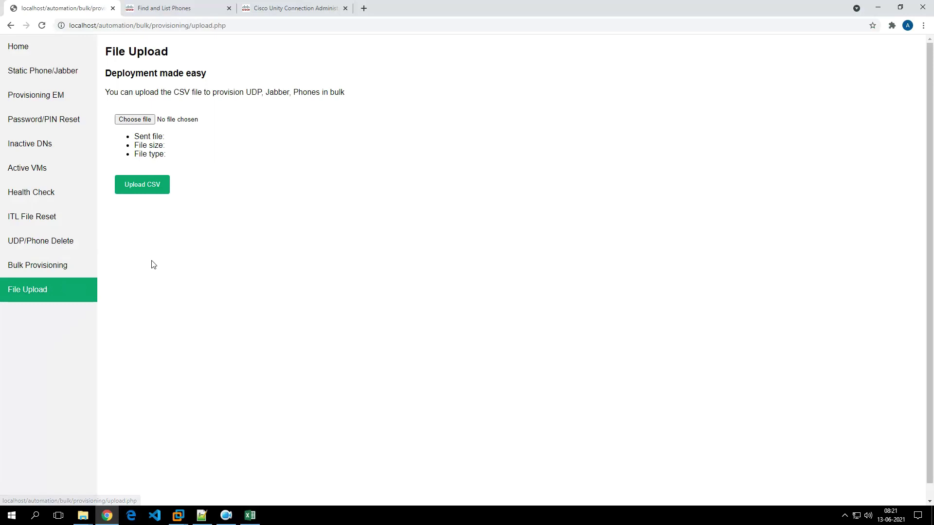
{"action": "left_click", "coordinate": [130, 120]}
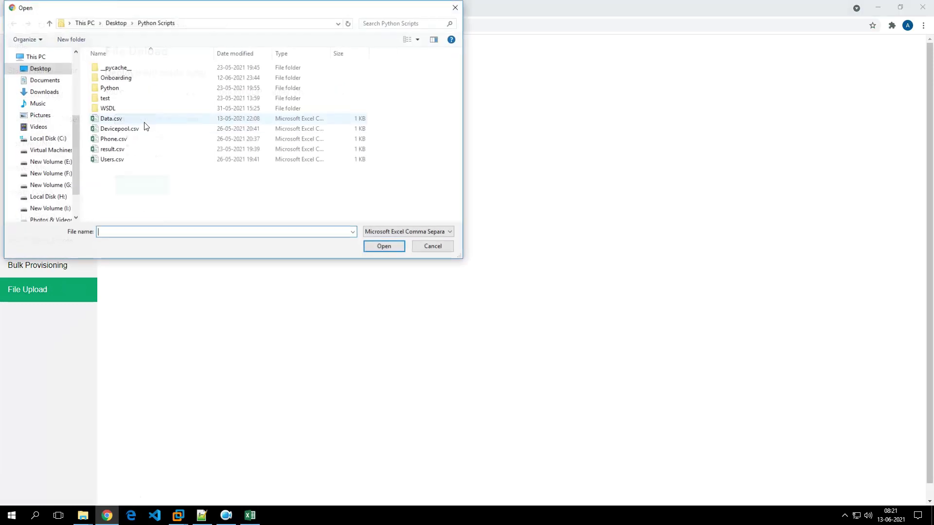
{"action": "left_click", "coordinate": [42, 80]}
{"action": "left_click", "coordinate": [43, 92]}
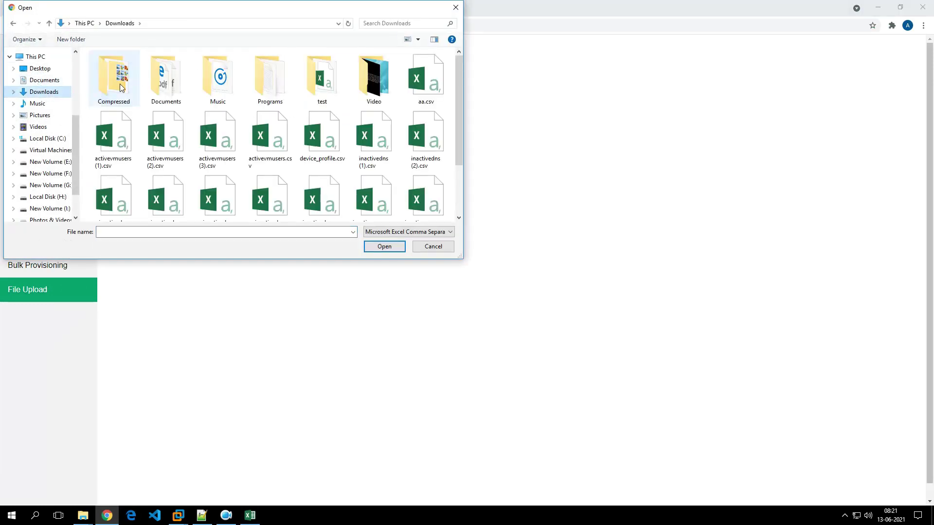
{"action": "double_click", "coordinate": [301, 86]}
{"action": "double_click", "coordinate": [103, 69]}
{"action": "left_click", "coordinate": [161, 189]}
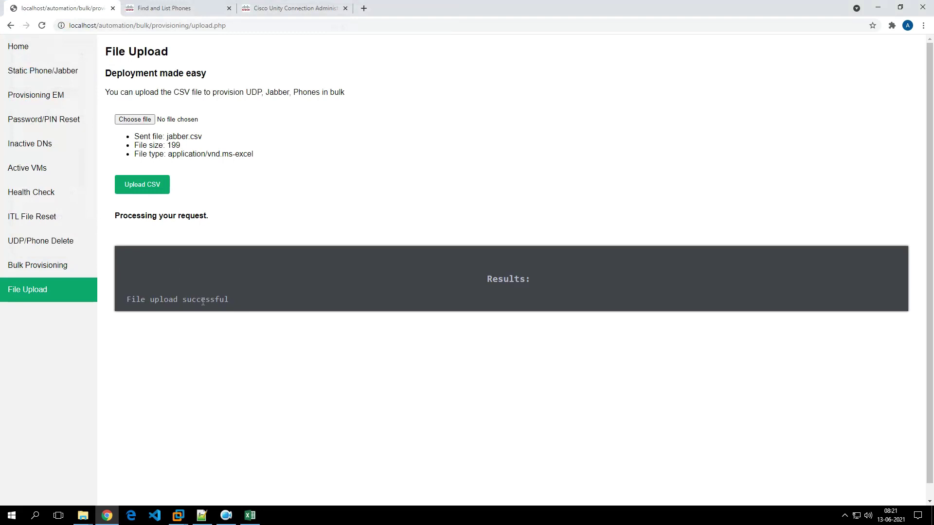
{"action": "left_click", "coordinate": [14, 267]}
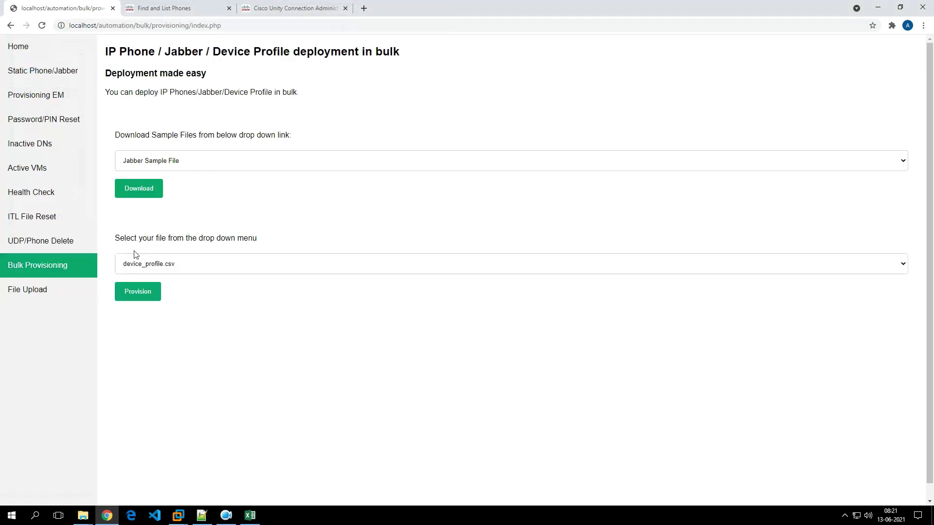
- Run bulk provisioning with jabber.csv and review the created users, phones and voicemail boxes
{"action": "left_click", "coordinate": [246, 263]}
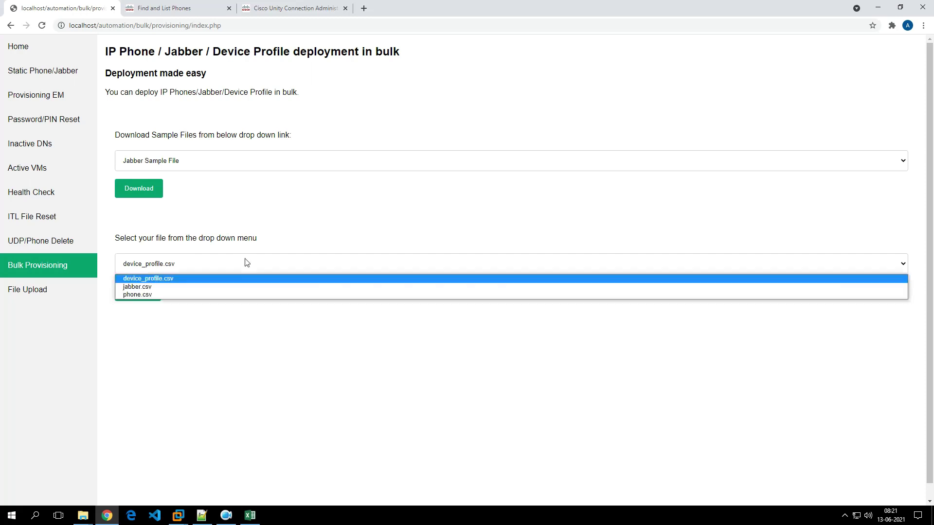
{"action": "left_click", "coordinate": [241, 286]}
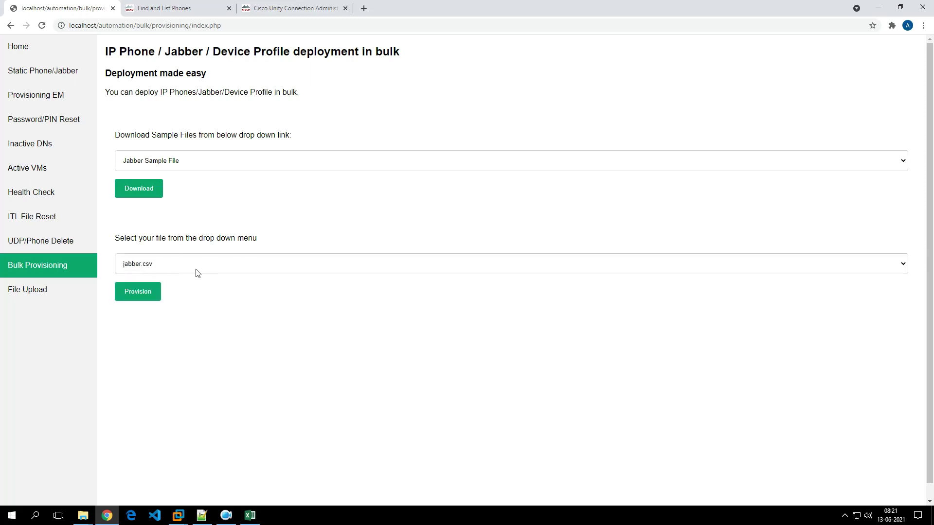
{"action": "left_click", "coordinate": [152, 292]}
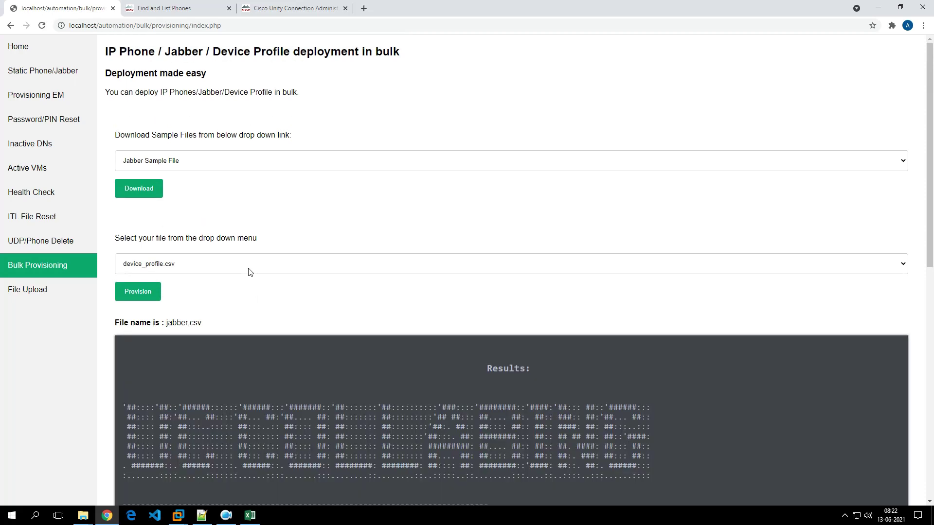
{"action": "scroll", "coordinate": [251, 270], "scroll_direction": "down", "scroll_amount": 10}
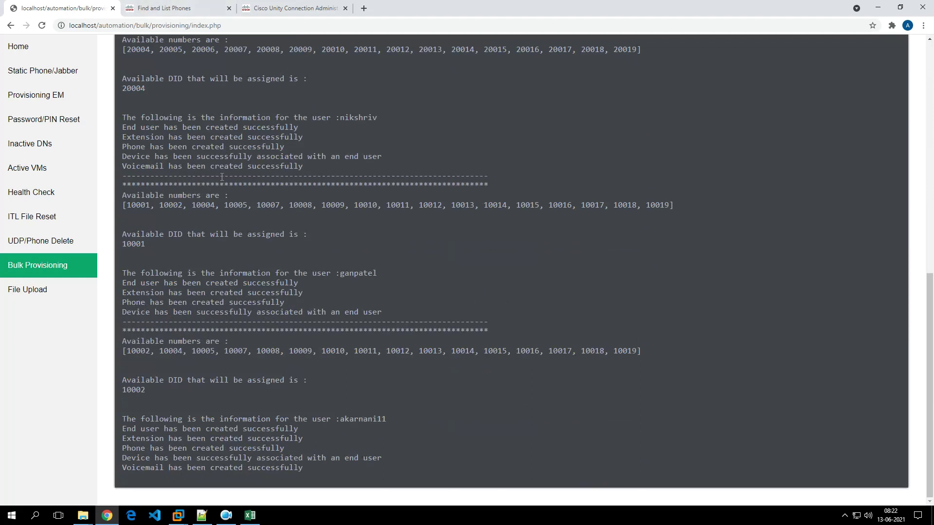
{"action": "left_click", "coordinate": [249, 515]}
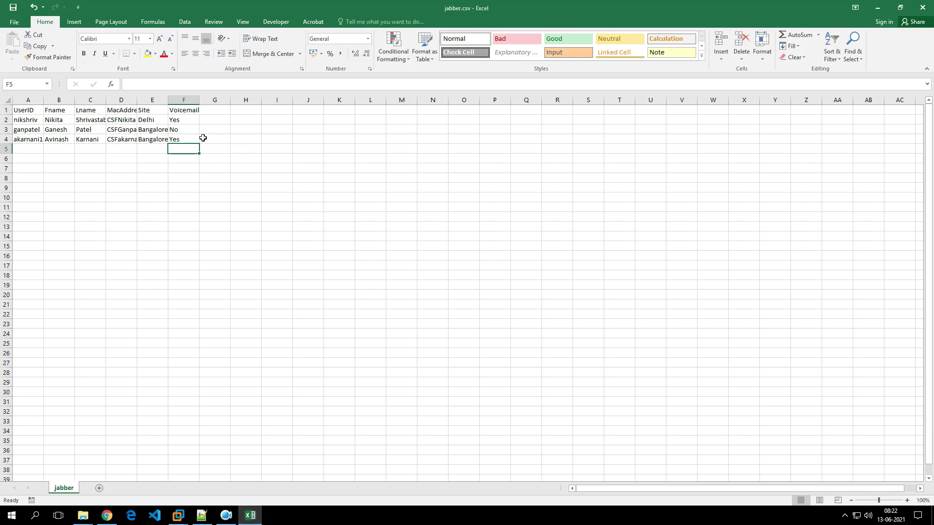
{"action": "key", "text": "alt+Tab"}
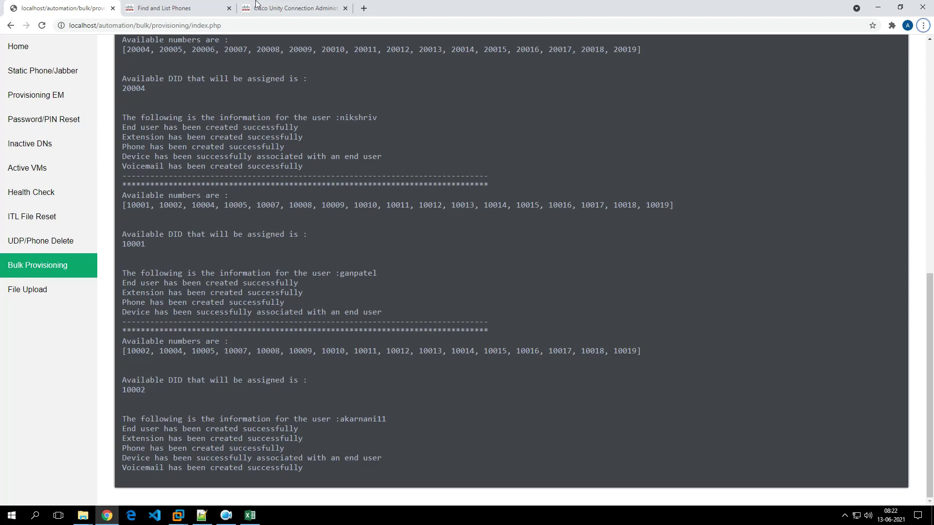
{"action": "left_click", "coordinate": [258, 7]}
- Refresh the Unity Connection user search and confirm the first new user with extension 20004 appears
{"action": "left_click", "coordinate": [369, 194]}
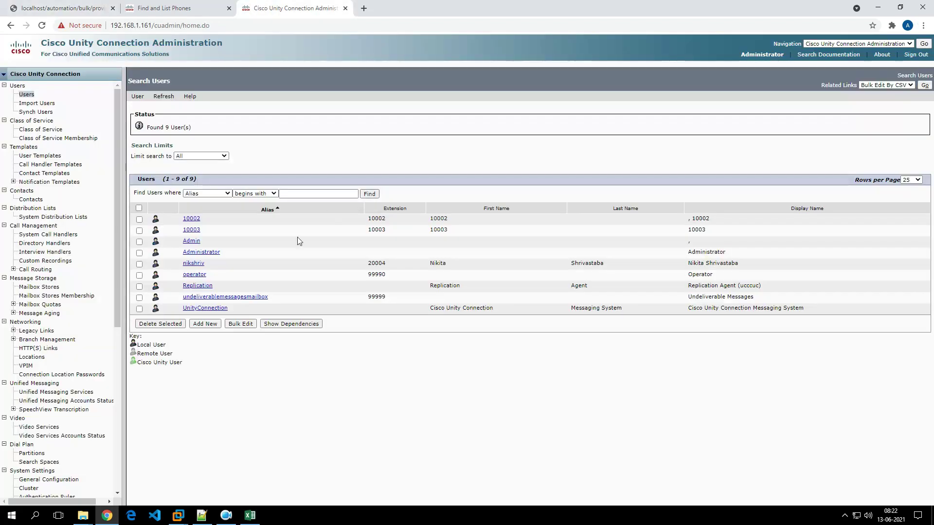
{"action": "left_click_drag", "start_coordinate": [214, 271], "coordinate": [184, 269]}
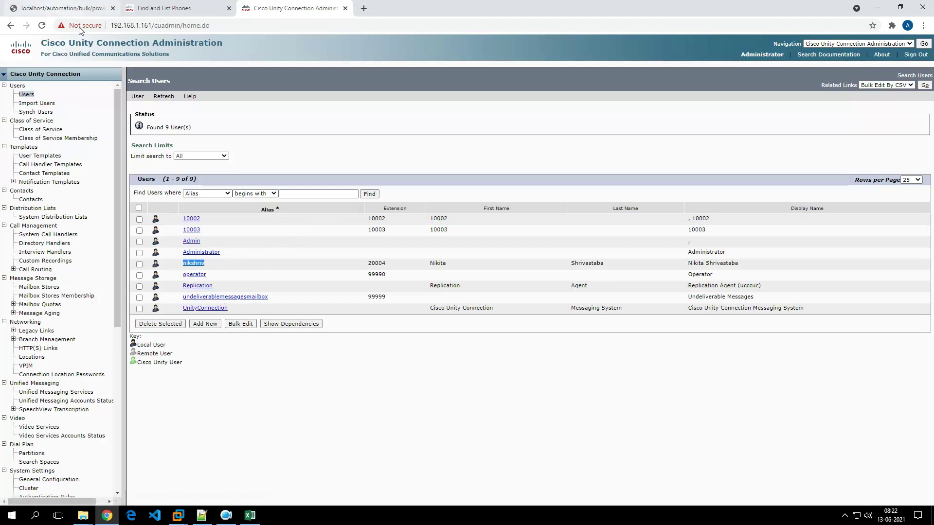
{"action": "key", "text": "alt+Tab"}
{"action": "key", "text": "alt+Tab"}
{"action": "left_click", "coordinate": [17, 4]}
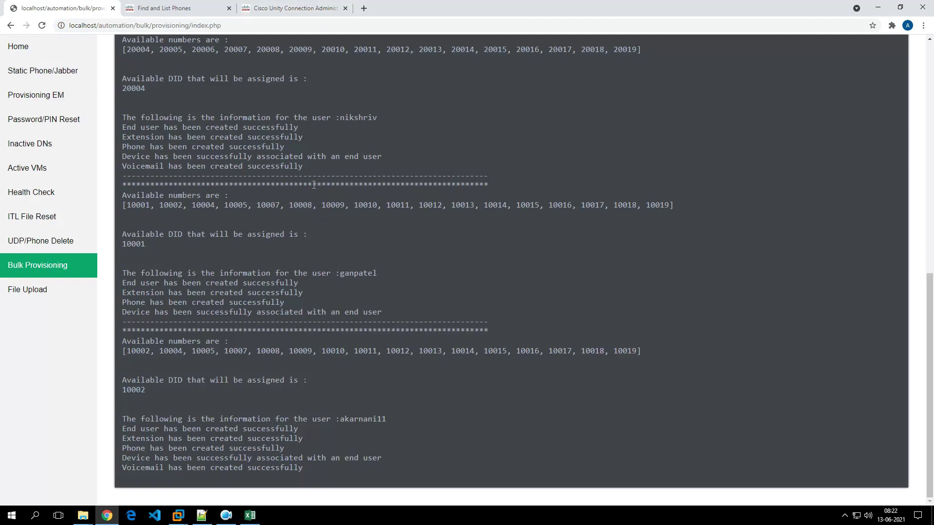
{"action": "left_click", "coordinate": [247, 5]}
{"action": "left_click", "coordinate": [368, 195]}
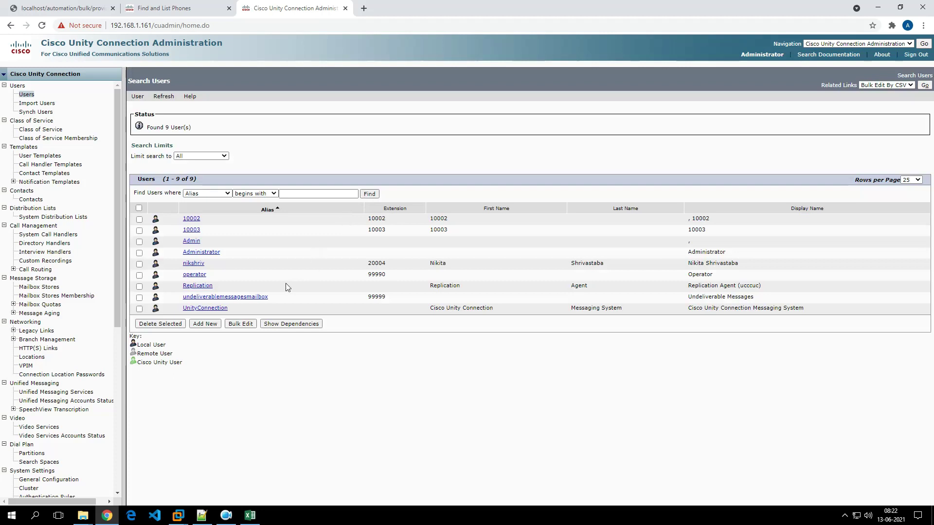
{"action": "key", "text": "alt+Tab"}
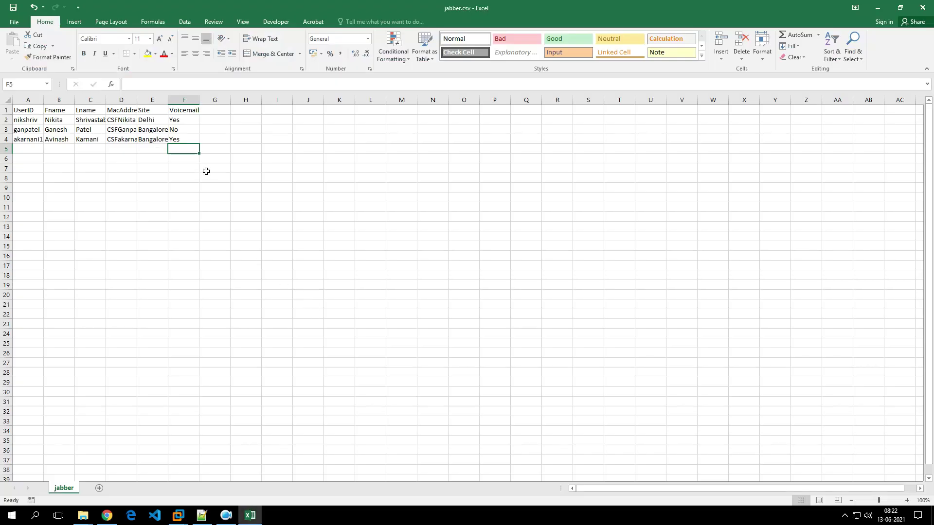
{"action": "key", "text": "alt+Tab"}
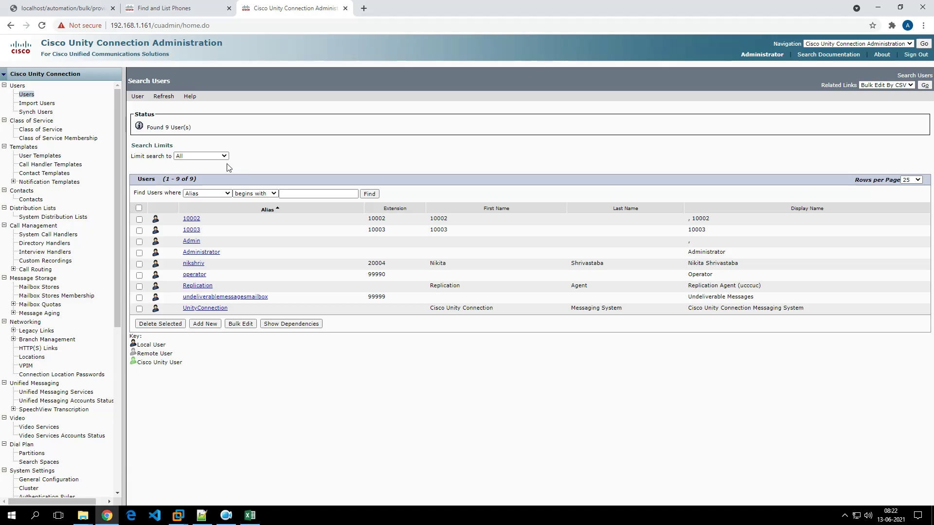
{"action": "left_click", "coordinate": [204, 8]}
- Open the CUCM end user list and inspect the third new Jabber user's configuration
{"action": "mouse_move", "coordinate": [267, 64]}
{"action": "left_click", "coordinate": [260, 85]}
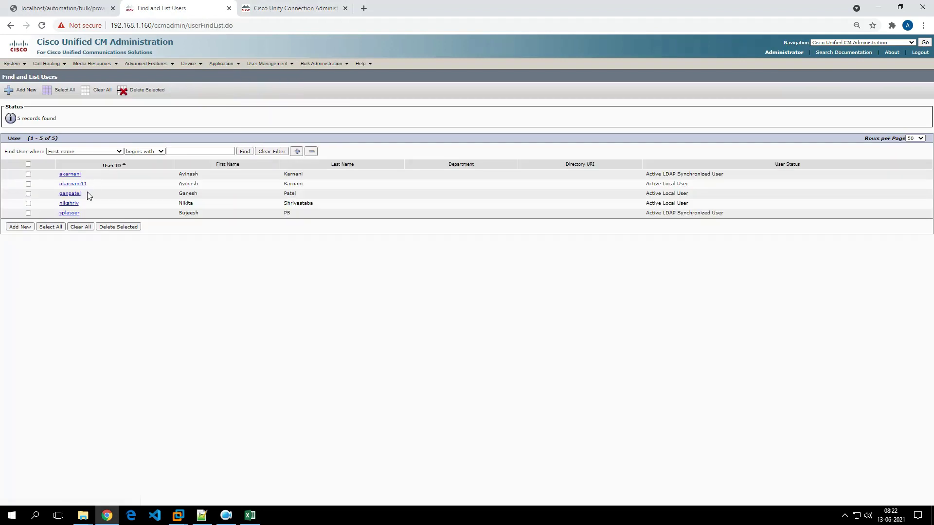
{"action": "left_click_drag", "start_coordinate": [55, 193], "coordinate": [88, 212]}
{"action": "left_click", "coordinate": [86, 209]}
{"action": "left_click_drag", "start_coordinate": [86, 208], "coordinate": [56, 188]}
{"action": "left_click", "coordinate": [82, 184]}
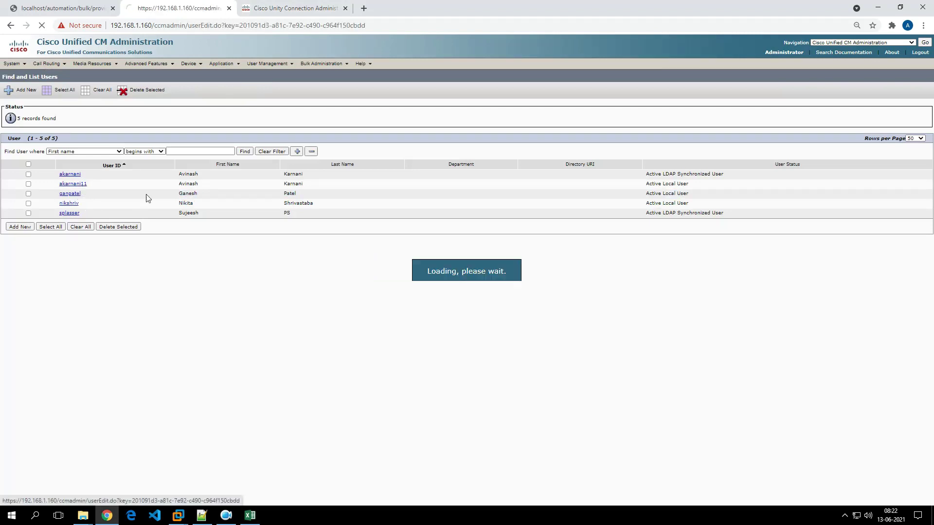
{"action": "scroll", "coordinate": [317, 225], "scroll_direction": "down", "scroll_amount": 3}
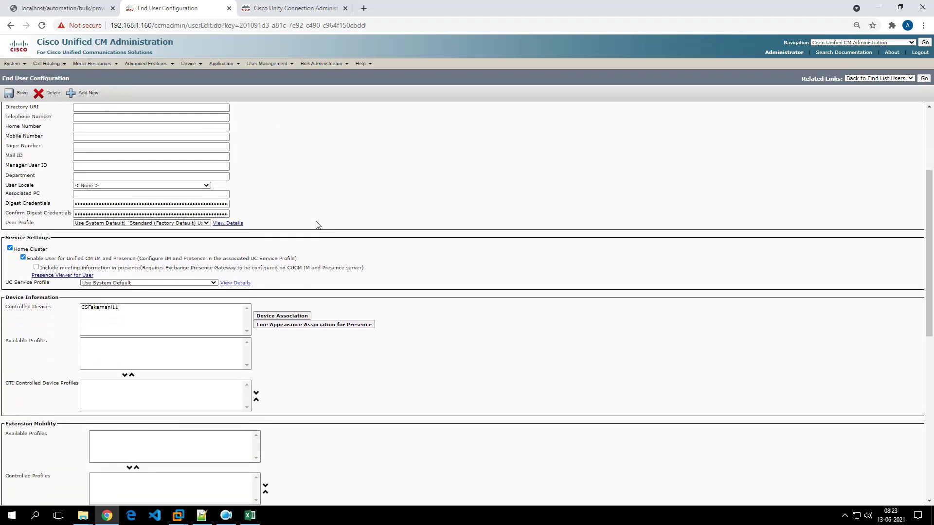
{"action": "scroll", "coordinate": [110, 319], "scroll_direction": "down", "scroll_amount": 8}
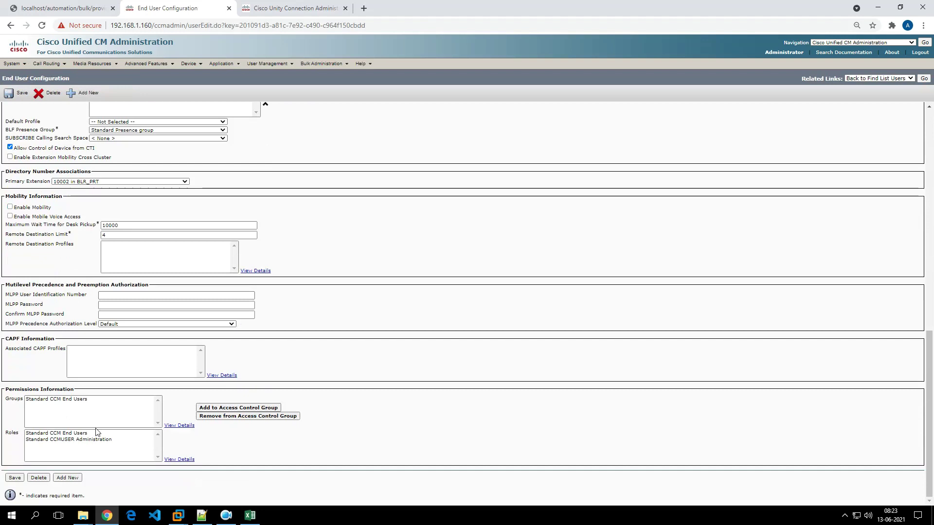
{"action": "scroll", "coordinate": [78, 237], "scroll_direction": "up", "scroll_amount": 2}
{"action": "scroll", "coordinate": [78, 237], "scroll_direction": "up", "scroll_amount": 6}
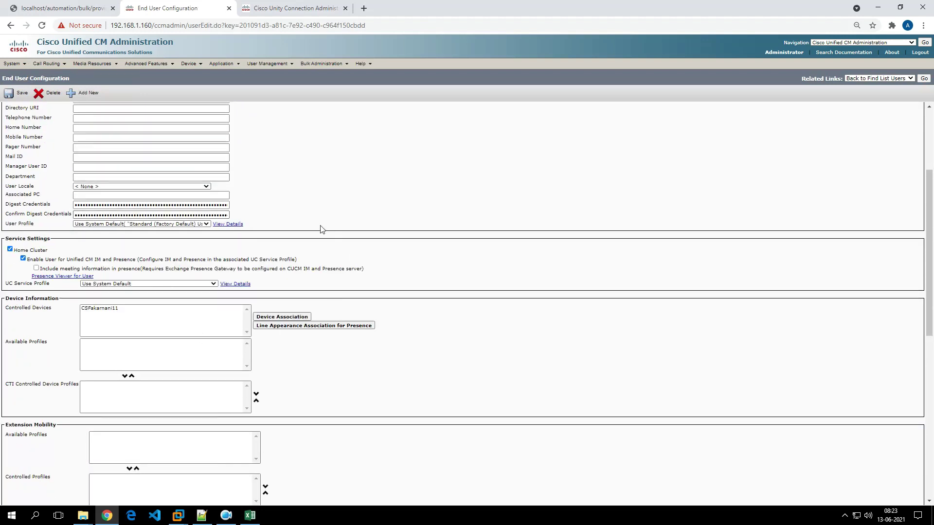
- Inspect the other two new users' configurations, including CSF device and extension 20004 in DEL_PRT
{"action": "left_click", "coordinate": [924, 78]}
{"action": "left_click", "coordinate": [74, 197]}
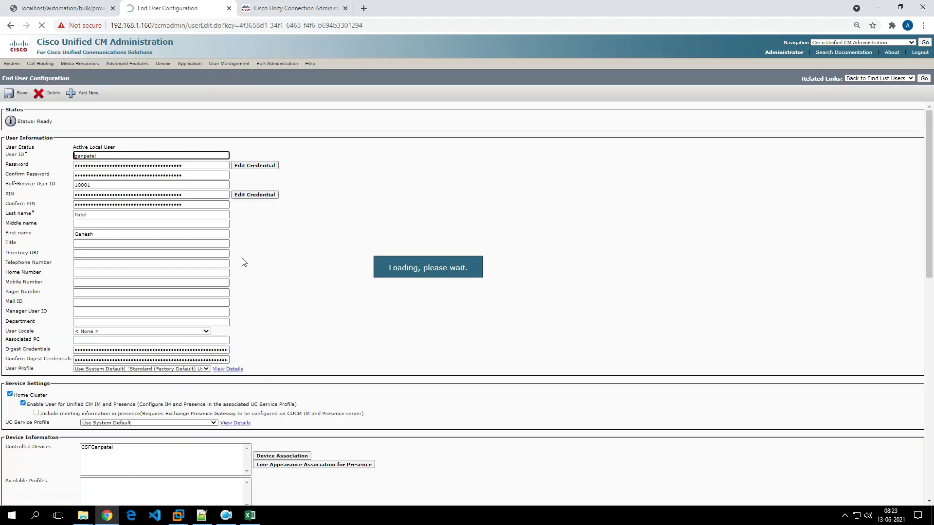
{"action": "scroll", "coordinate": [247, 259], "scroll_direction": "down", "scroll_amount": 5}
{"action": "scroll", "coordinate": [247, 259], "scroll_direction": "down", "scroll_amount": 6}
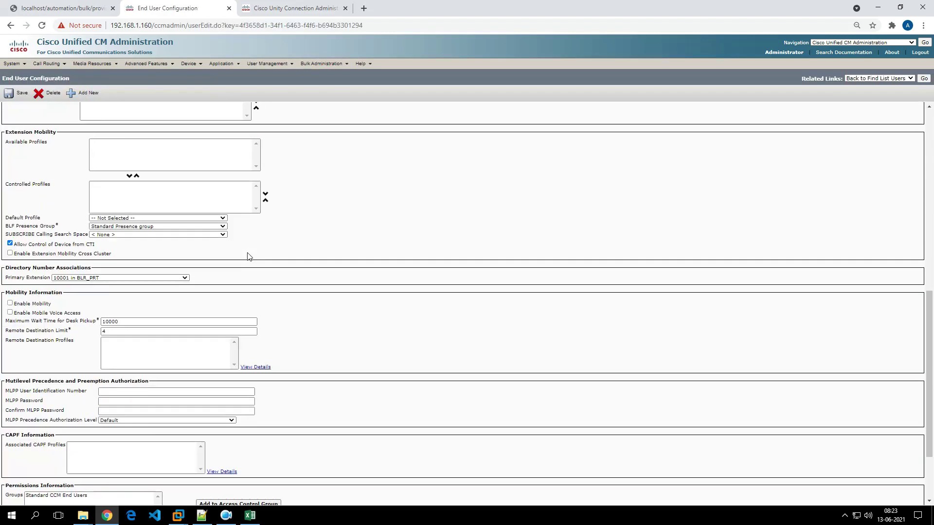
{"action": "left_click", "coordinate": [924, 78]}
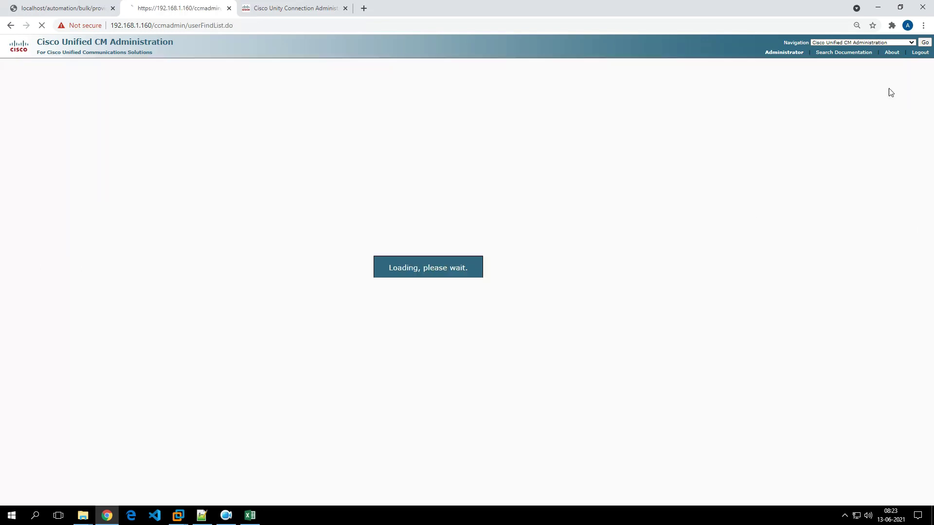
{"action": "left_click", "coordinate": [75, 203]}
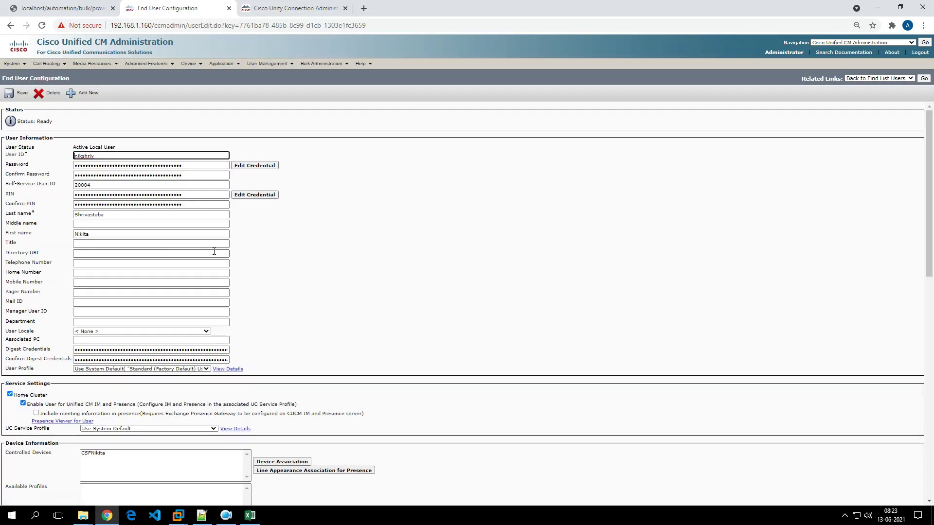
{"action": "scroll", "coordinate": [240, 250], "scroll_direction": "down", "scroll_amount": 3}
{"action": "scroll", "coordinate": [274, 251], "scroll_direction": "down", "scroll_amount": 8}
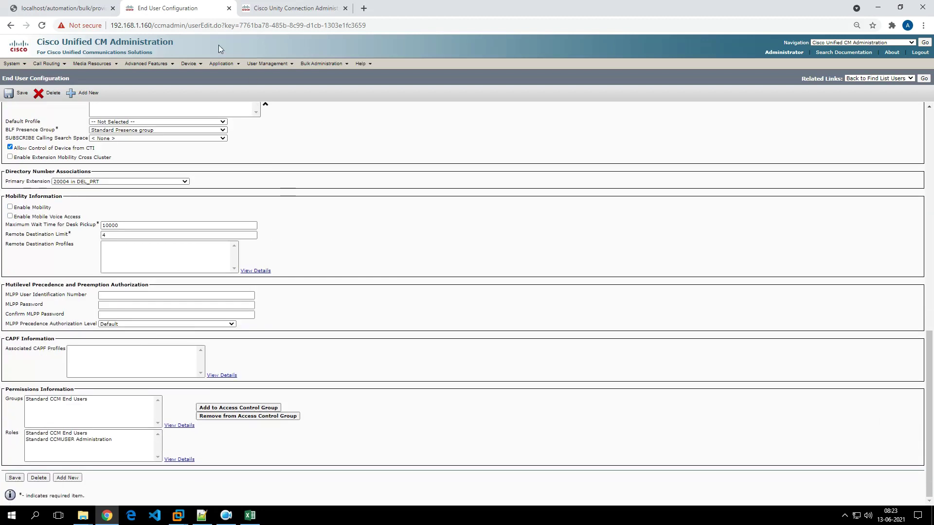
{"action": "mouse_move", "coordinate": [189, 64]}
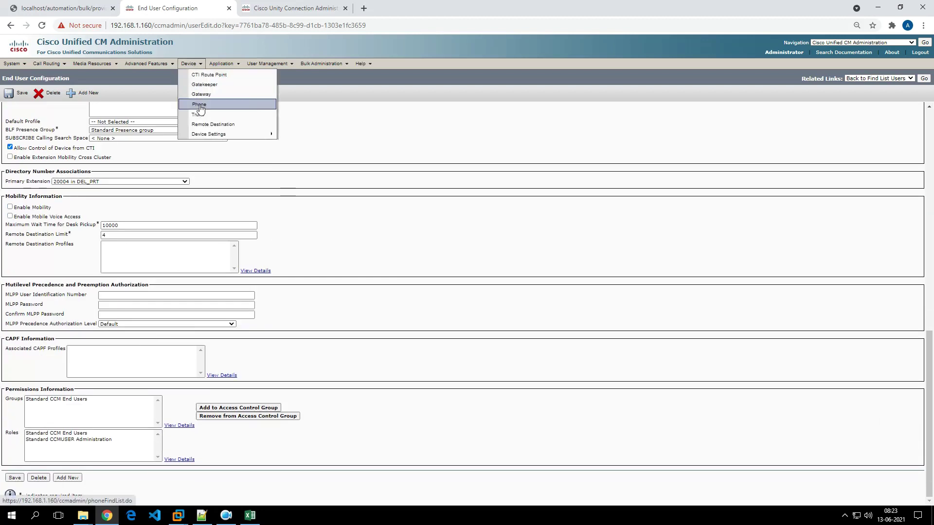
- Open the phone list and check the Delhi user's Jabber phone against its Site in jabber.csv
{"action": "left_click", "coordinate": [201, 106]}
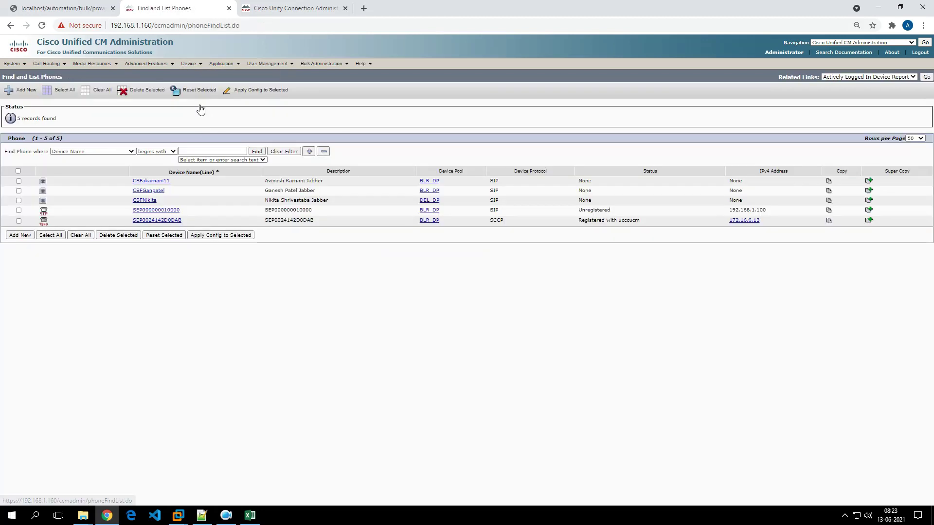
{"action": "left_click", "coordinate": [151, 201]}
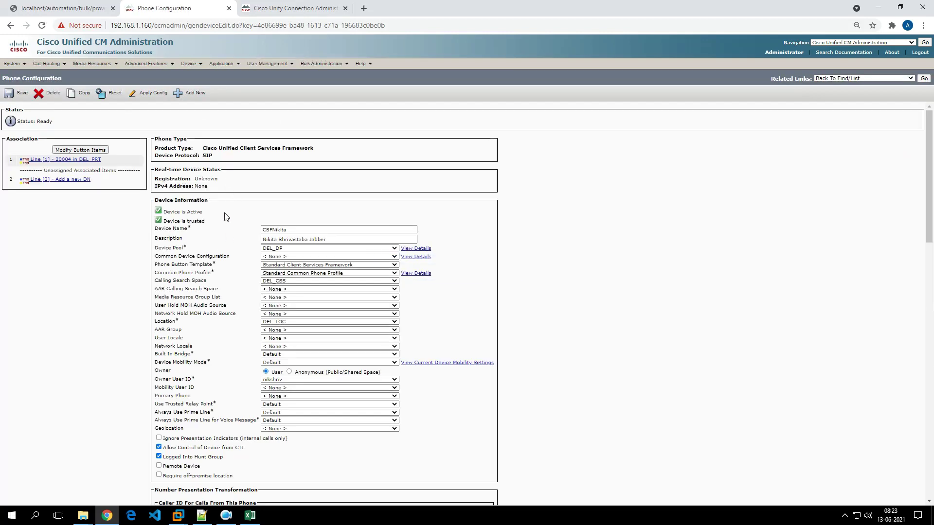
{"action": "scroll", "coordinate": [227, 232], "scroll_direction": "down", "scroll_amount": 7}
{"action": "scroll", "coordinate": [152, 209], "scroll_direction": "up", "scroll_amount": 6}
{"action": "scroll", "coordinate": [153, 208], "scroll_direction": "up", "scroll_amount": 1}
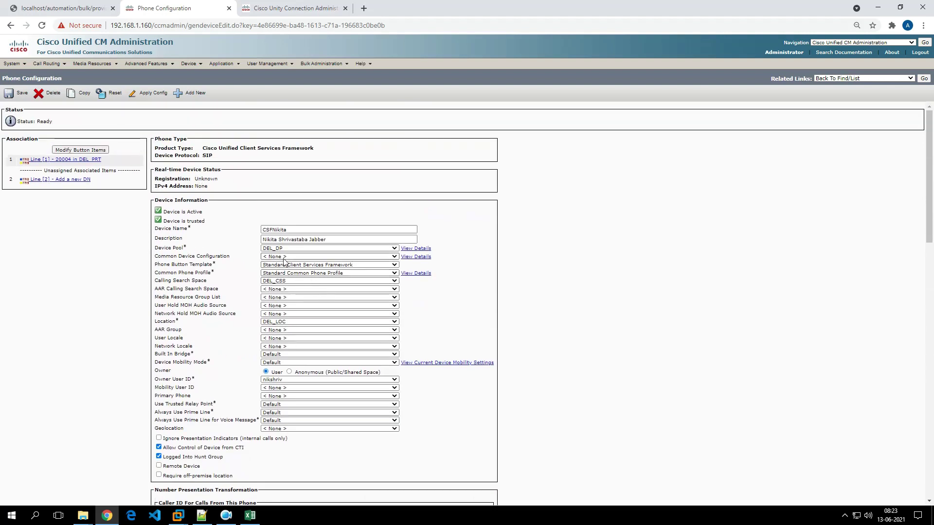
{"action": "key", "text": "alt+Tab"}
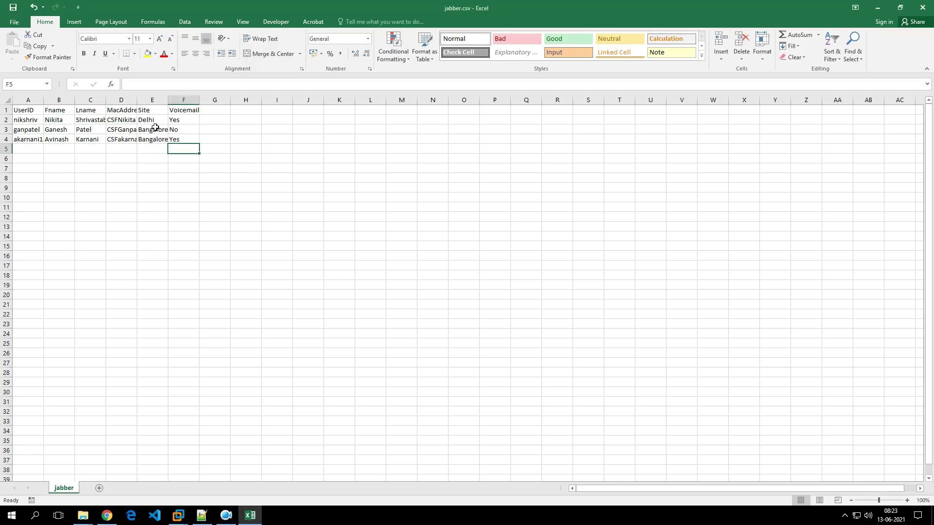
{"action": "left_click", "coordinate": [153, 123]}
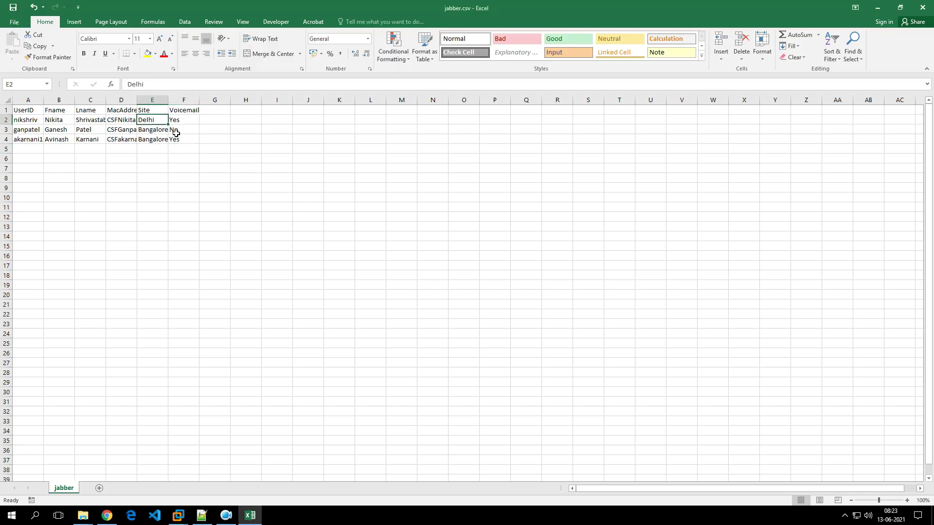
{"action": "key", "text": "alt+Tab"}
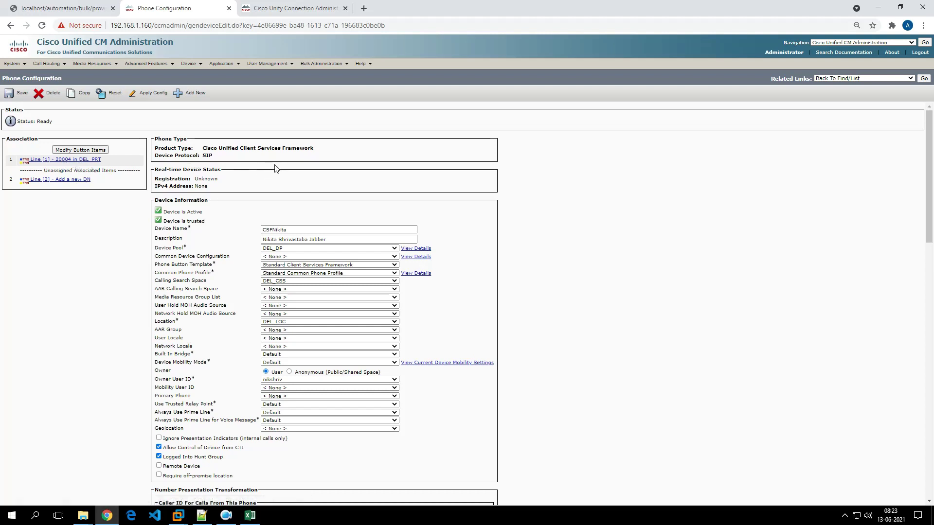
- Open the second new Jabber phone and compare it with the spreadsheet
{"action": "left_click", "coordinate": [923, 79]}
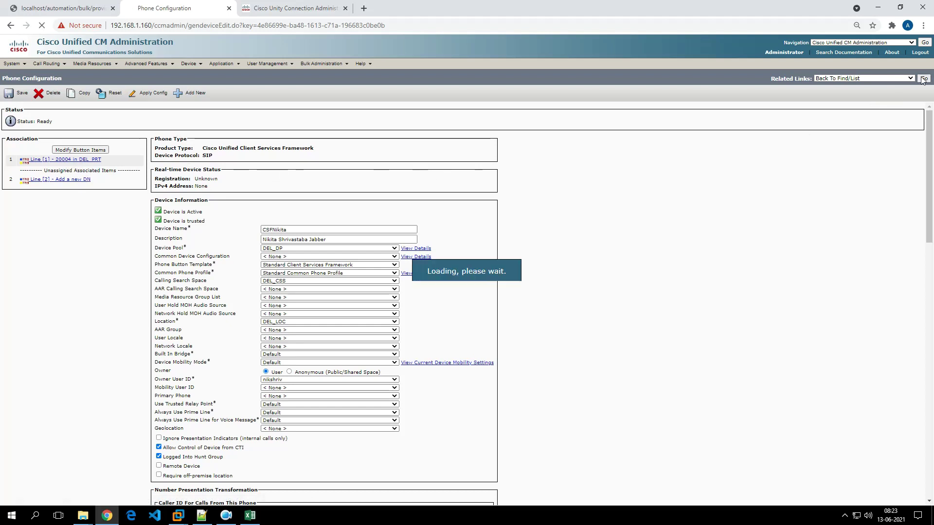
{"action": "key", "text": "alt+Tab"}
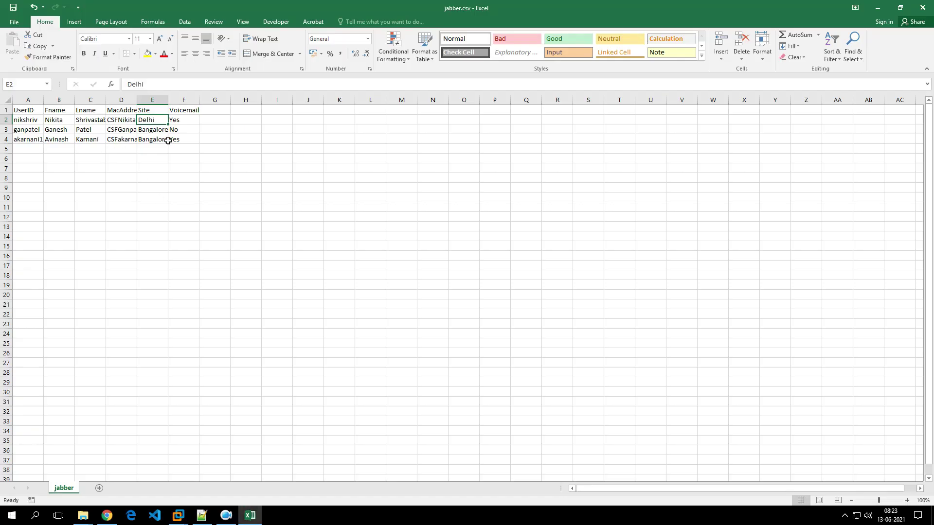
{"action": "key", "text": "alt+Tab"}
{"action": "left_click", "coordinate": [159, 190]}
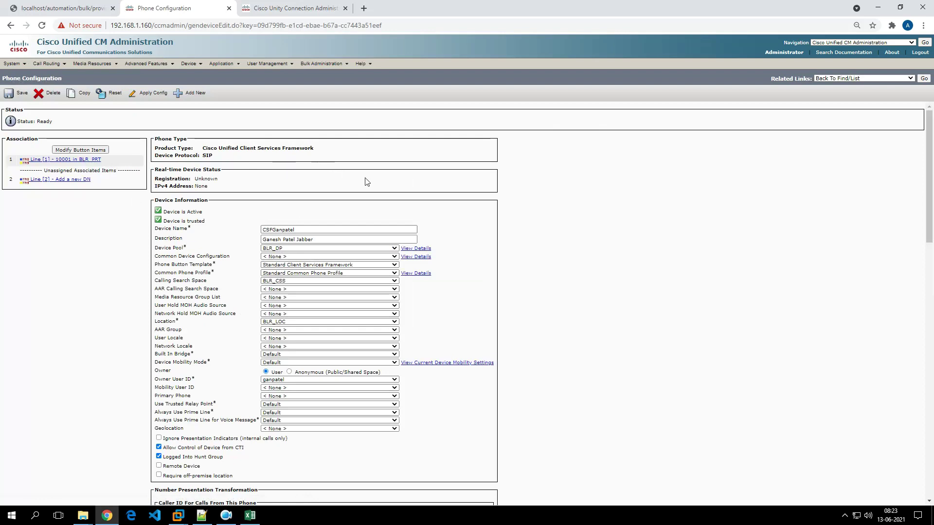
{"action": "key", "text": "alt+Tab"}
{"action": "left_click", "coordinate": [42, 144]}
{"action": "key", "text": "alt+Tab"}
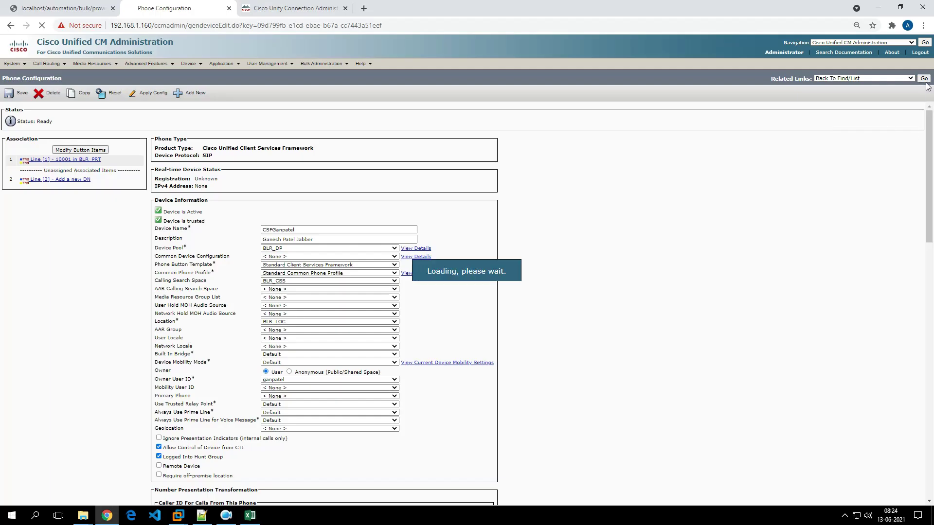
- Check the third phone: the Bangalore CSF device on line 10002 in BLR_PRT
{"action": "left_click", "coordinate": [924, 79]}
{"action": "left_click", "coordinate": [160, 181]}
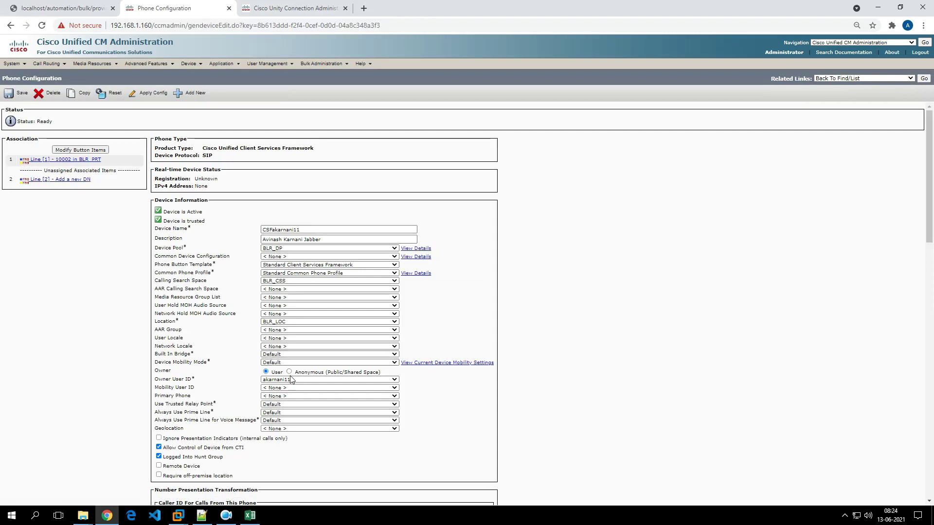
{"action": "scroll", "coordinate": [299, 397], "scroll_direction": "up", "scroll_amount": 2}
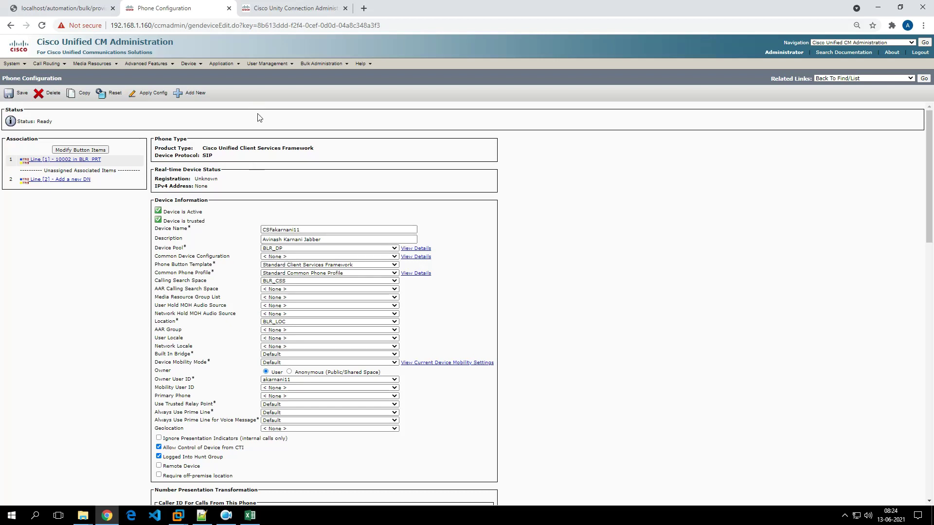
{"action": "left_click", "coordinate": [106, 6]}
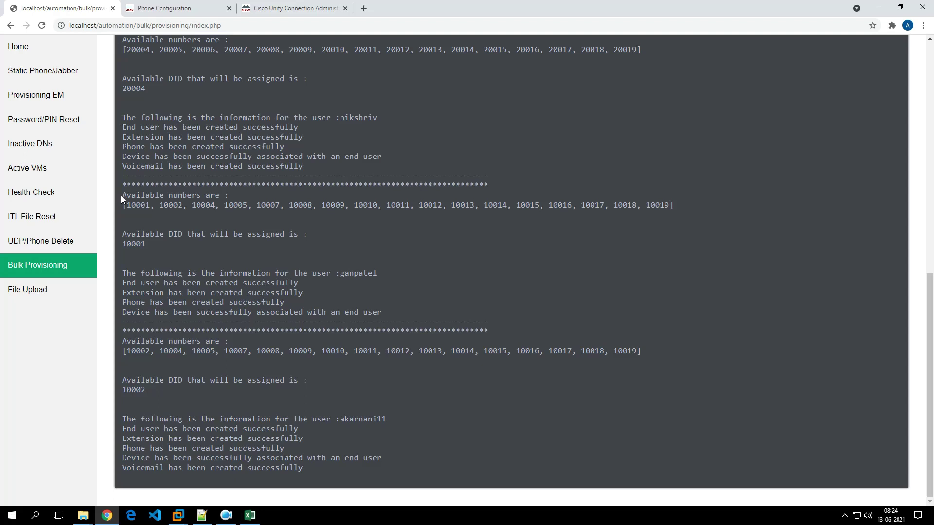
- Glance at the Unity Connection user search, then navigate from the bulk provisioning output to the portal's Home page
{"action": "left_click", "coordinate": [299, 8]}
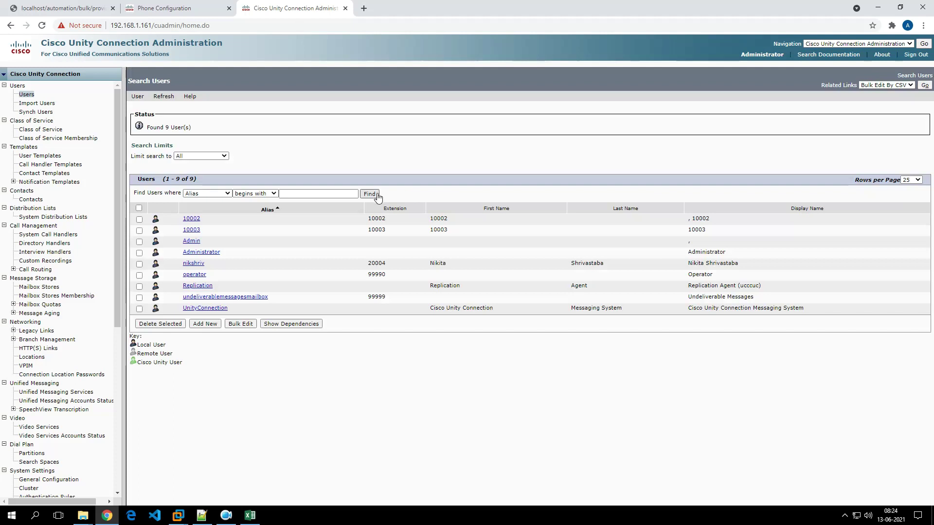
{"action": "left_click", "coordinate": [104, 7]}
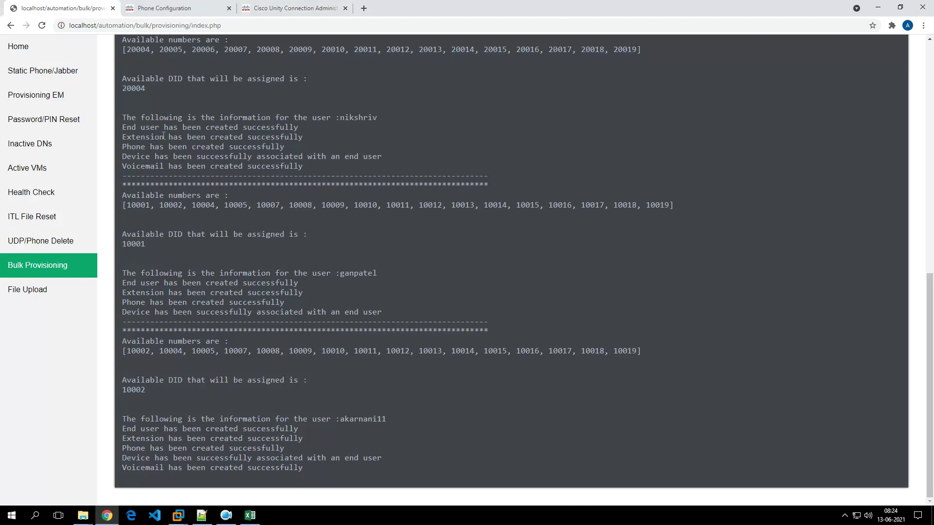
{"action": "scroll", "coordinate": [164, 135], "scroll_direction": "up", "scroll_amount": 5}
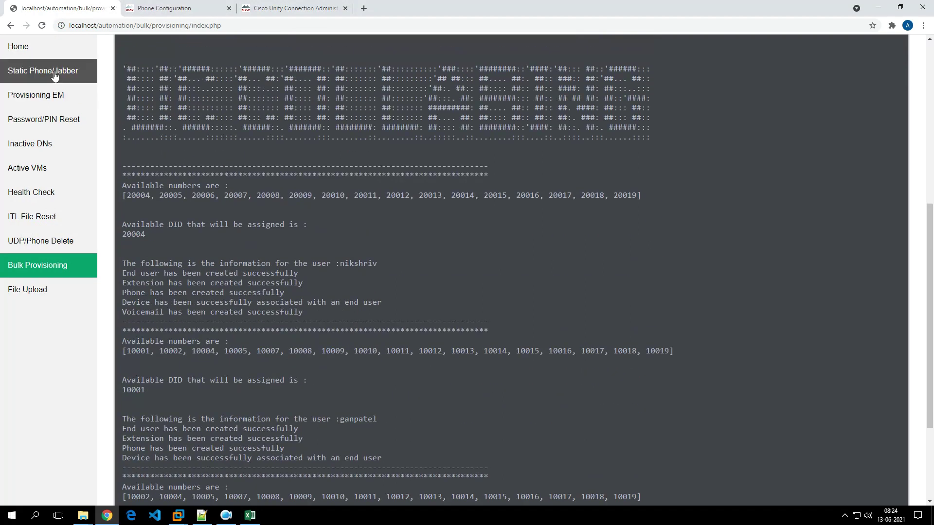
{"action": "left_click", "coordinate": [50, 56]}
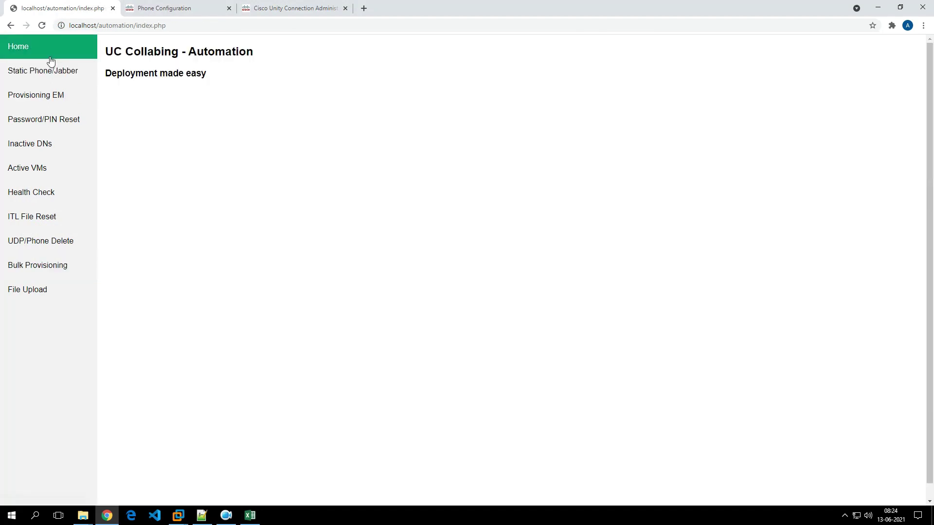